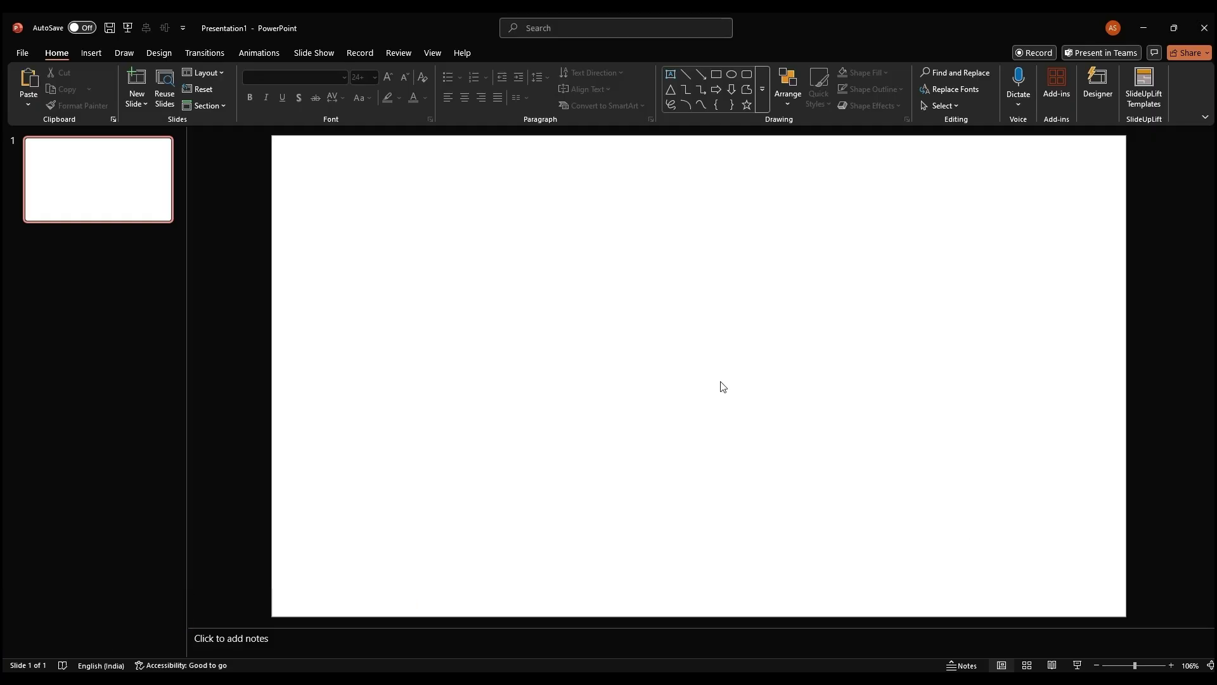
# - Give the slide background a linear gradient fill running at 0° and remove one of its two inner gradient stops
pyautogui.rightClick(656, 370)
pyautogui.click(664, 508)
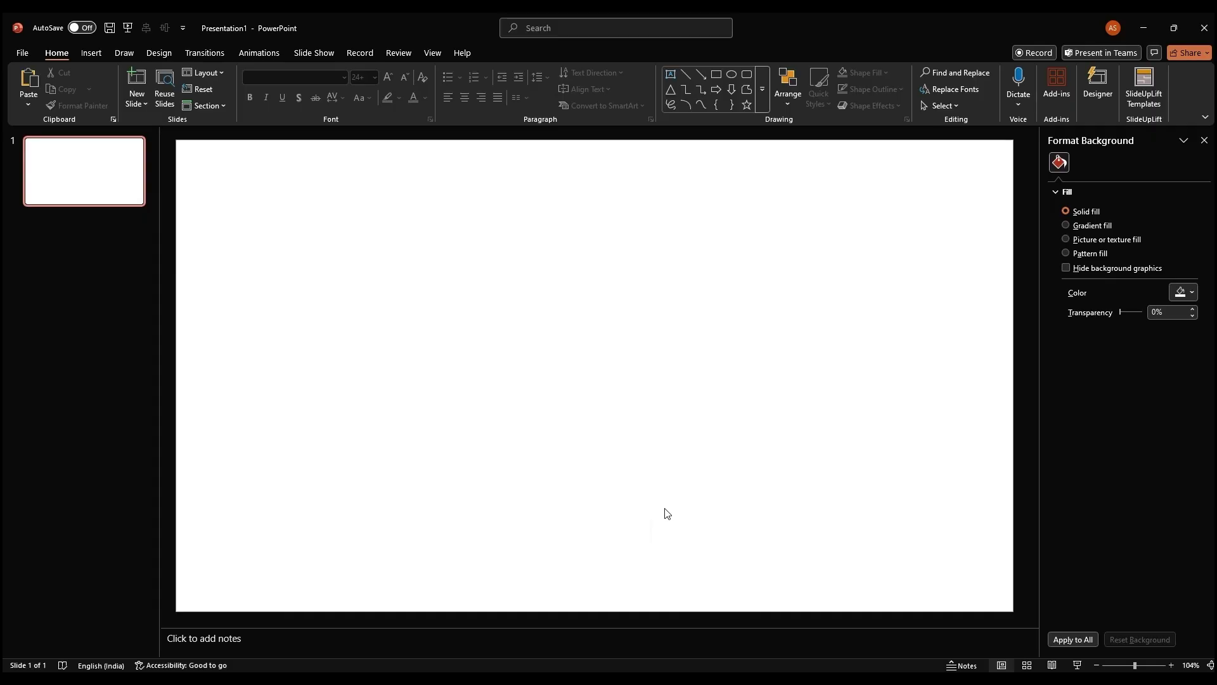
pyautogui.click(1083, 232)
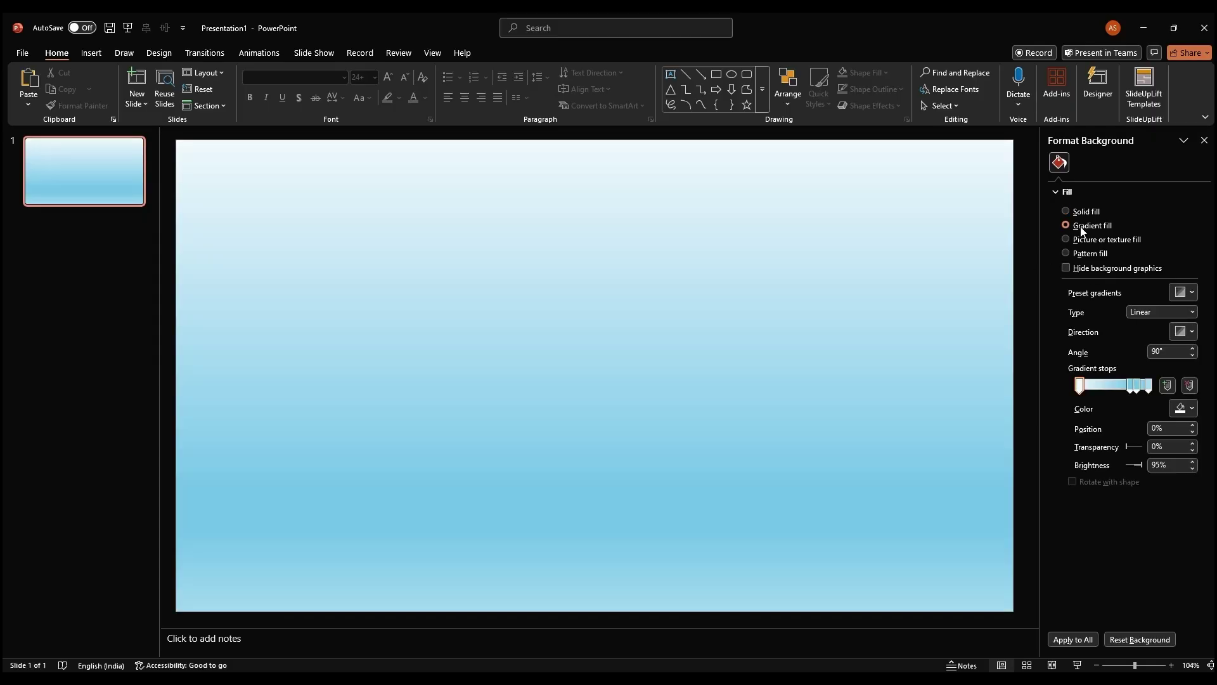
pyautogui.click(1189, 332)
pyautogui.click(1175, 357)
pyautogui.moveTo(1138, 393); pyautogui.dragTo(1139, 431)
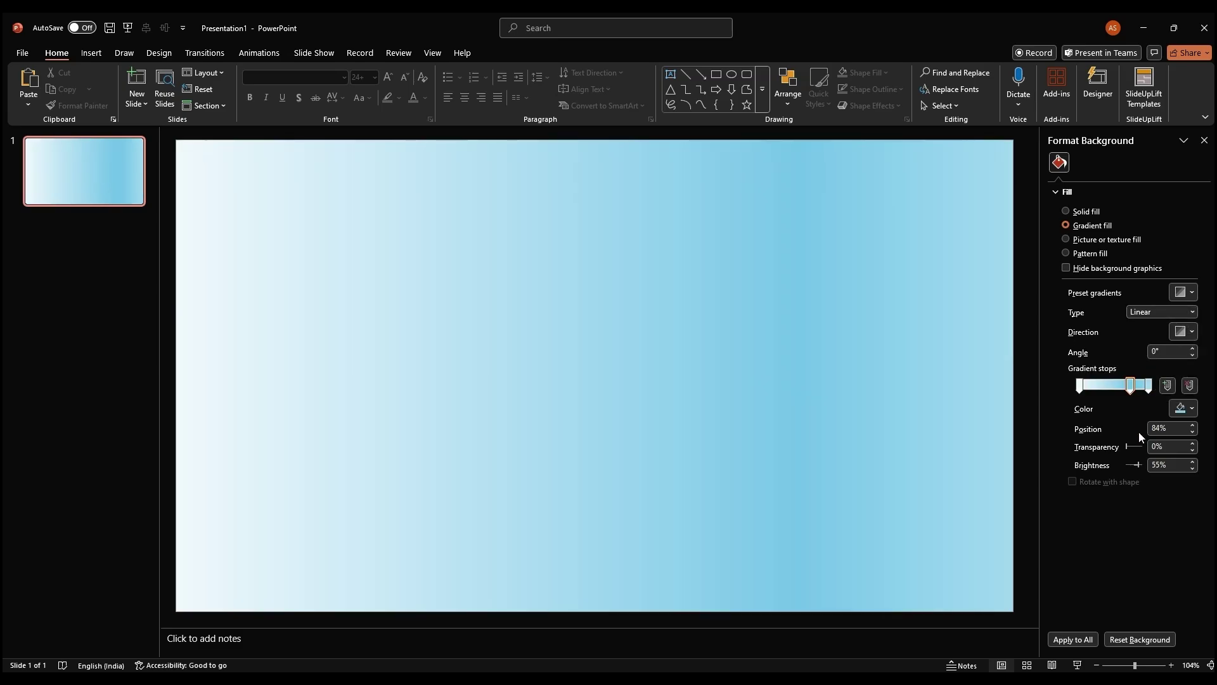
# - Recolour the gradient stop at position 100% with a custom deep blue hex colour
pyautogui.click(1148, 388)
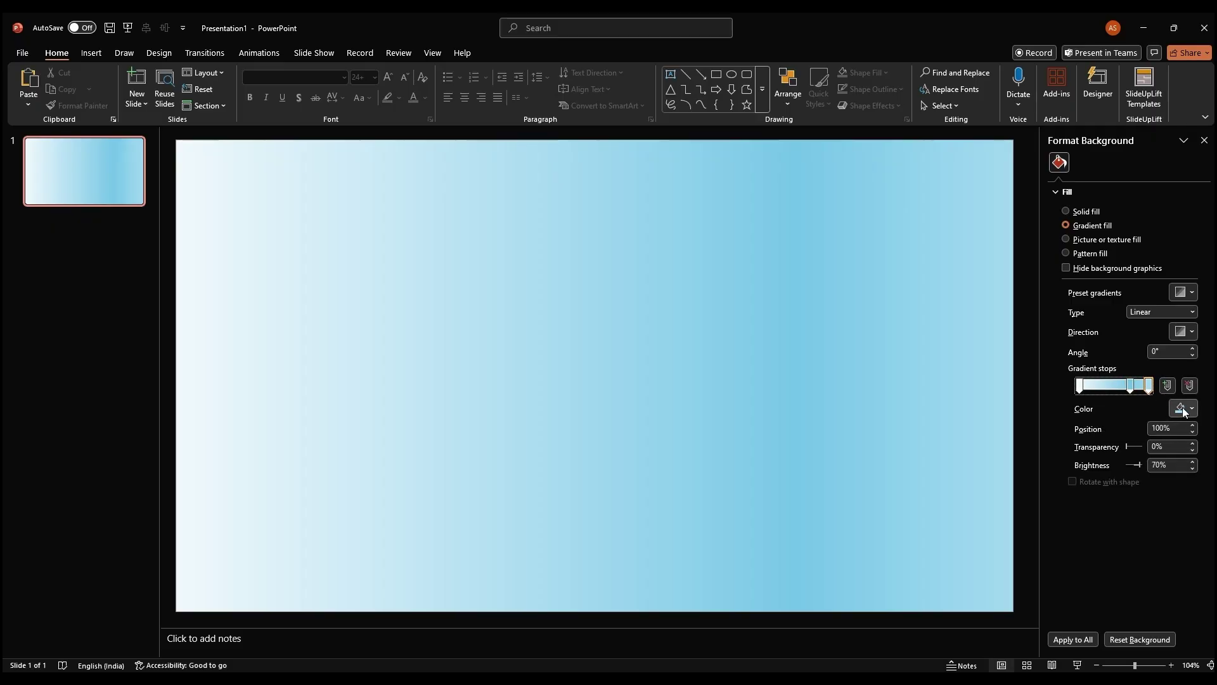
pyautogui.click(1183, 408)
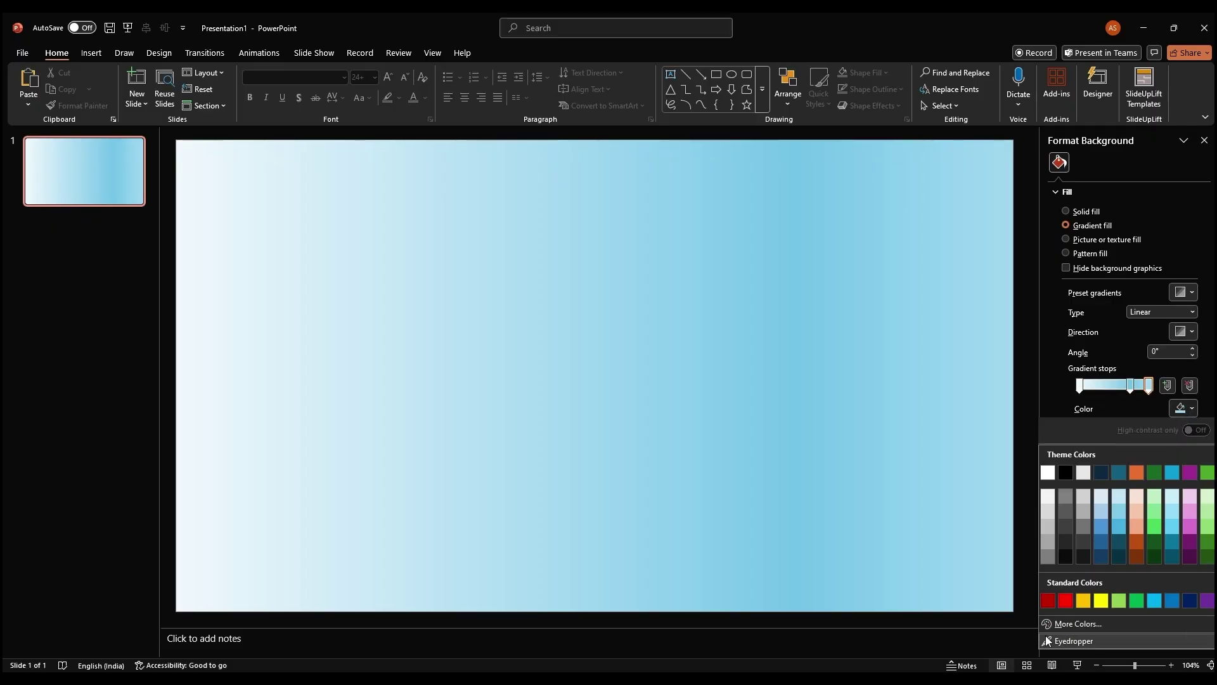
pyautogui.click(1063, 624)
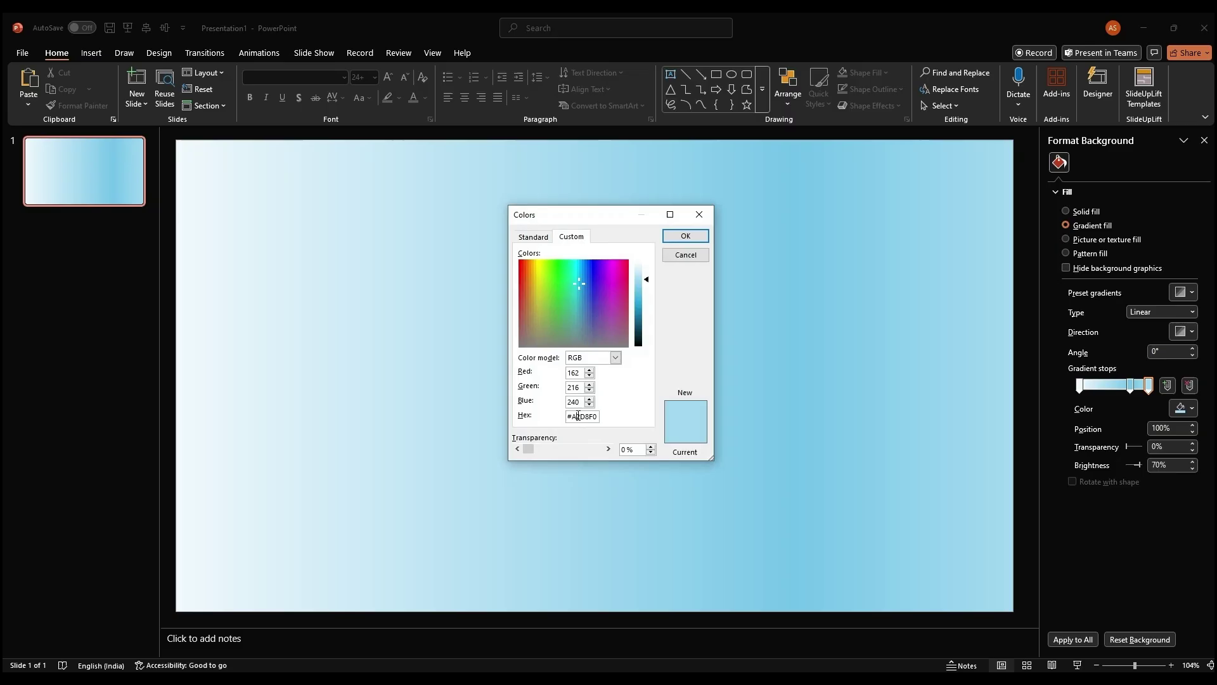
pyautogui.doubleClick(578, 416)
pyautogui.write('2800D3')
pyautogui.press('Return')
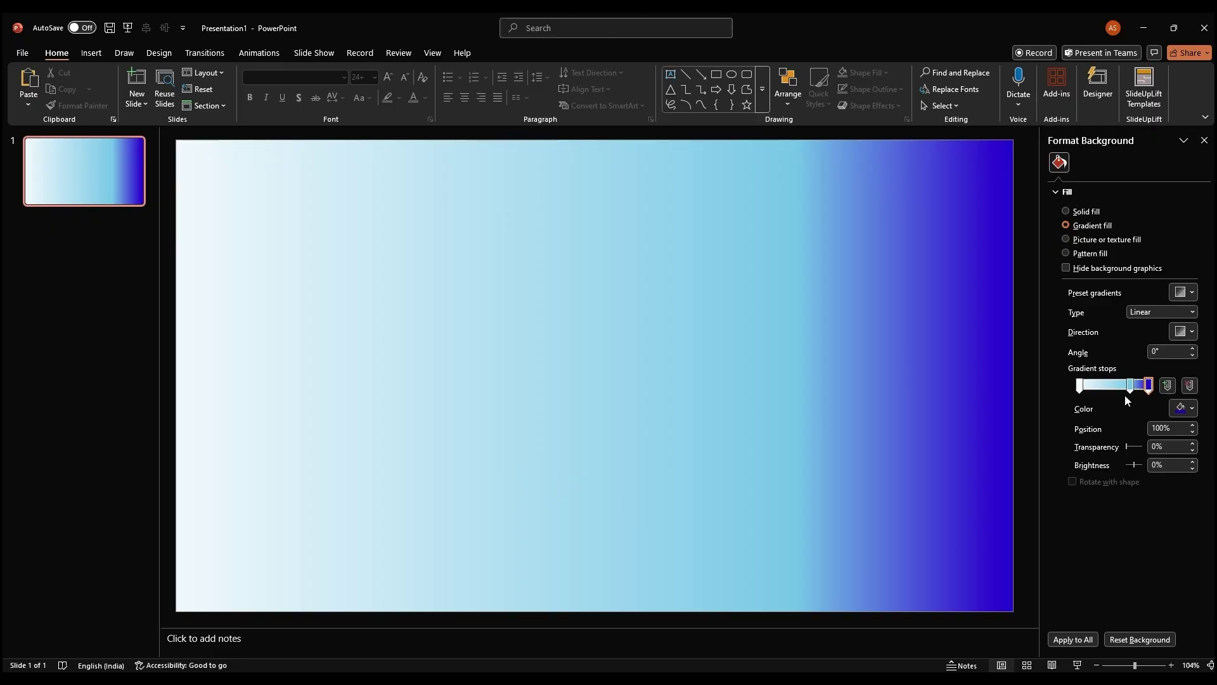
# - Move the middle gradient stop to position 50% and give it a custom dark purple hex colour
pyautogui.moveTo(1128, 389); pyautogui.dragTo(1110, 394)
pyautogui.click(1183, 407)
pyautogui.click(1065, 372)
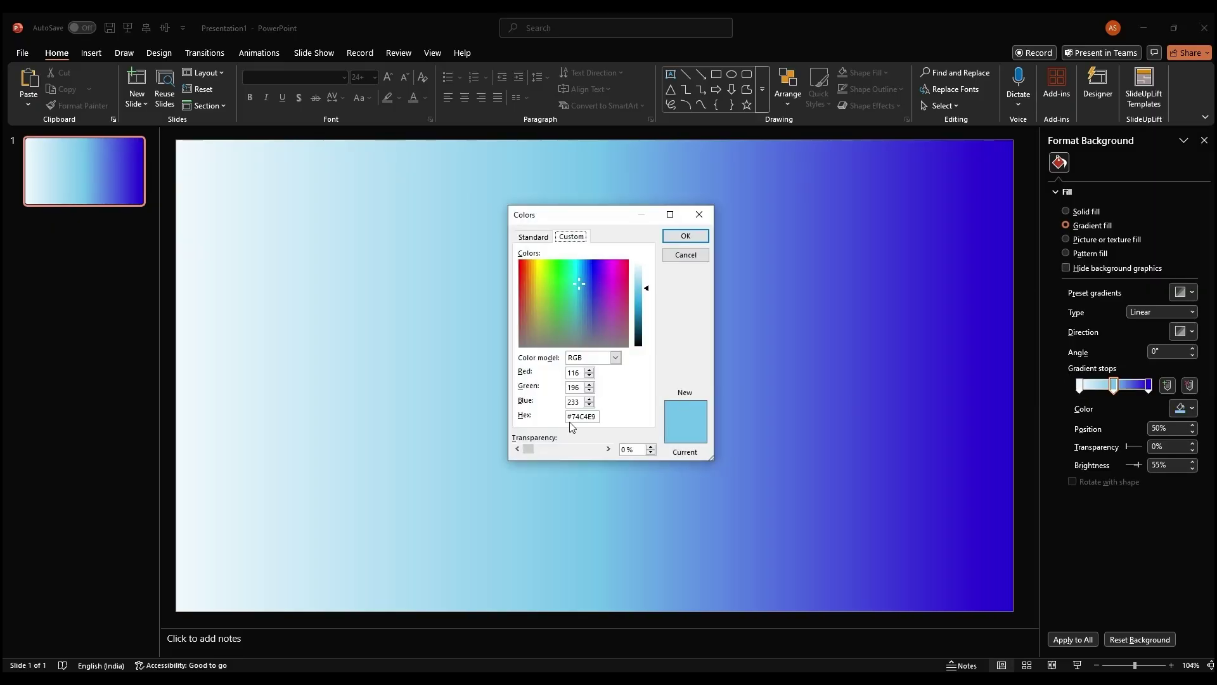
pyautogui.doubleClick(576, 416)
pyautogui.write('3A008B')
pyautogui.press('Return')
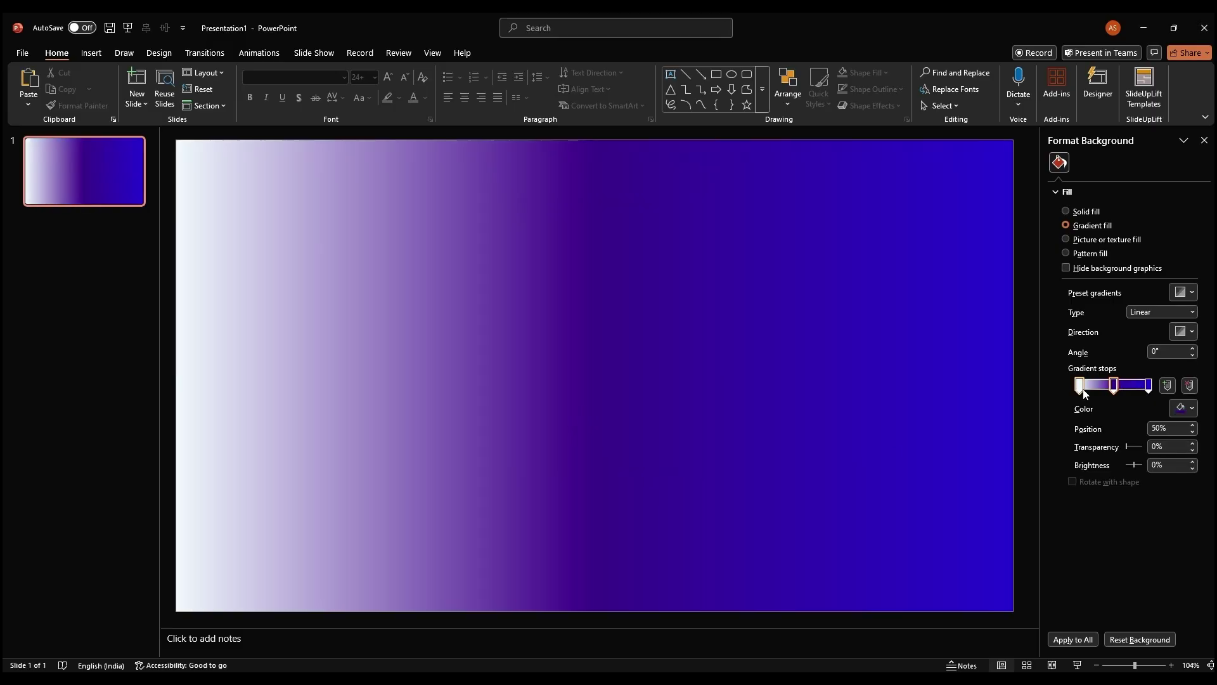
# - Set the first gradient stop's colour to hex A400DB and the background gradient's angle to 20°
pyautogui.click(1080, 385)
pyautogui.click(1183, 408)
pyautogui.click(1071, 370)
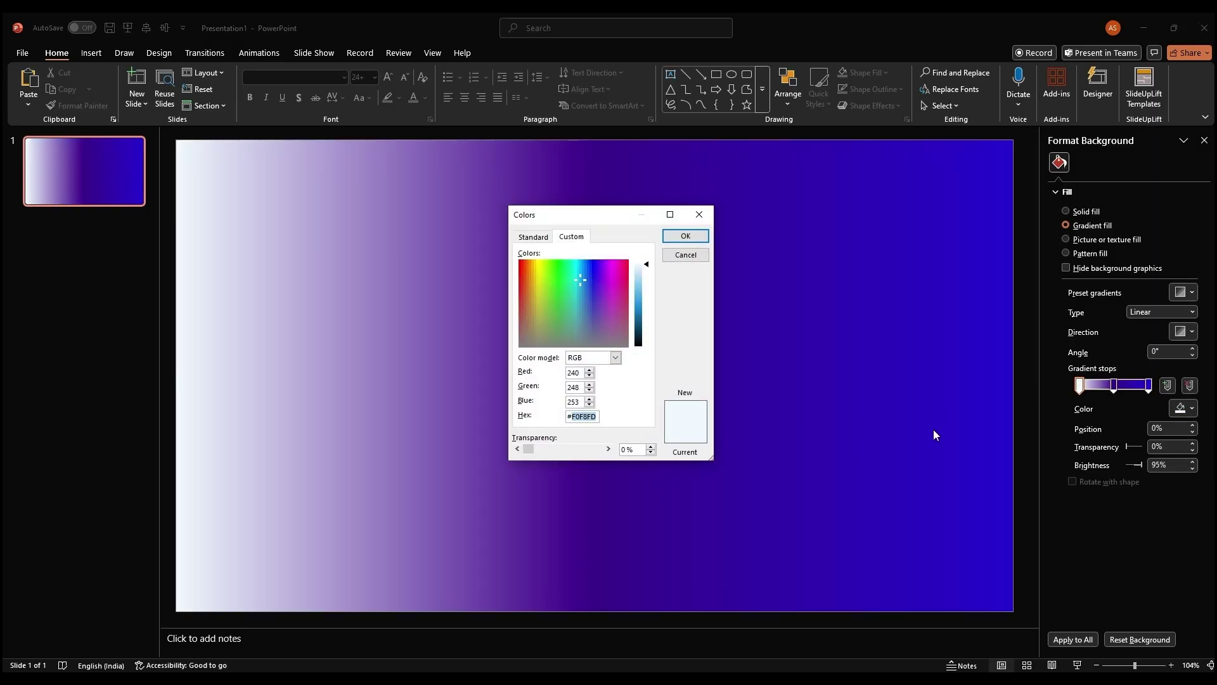
pyautogui.write('A400DB')
pyautogui.press('Return')
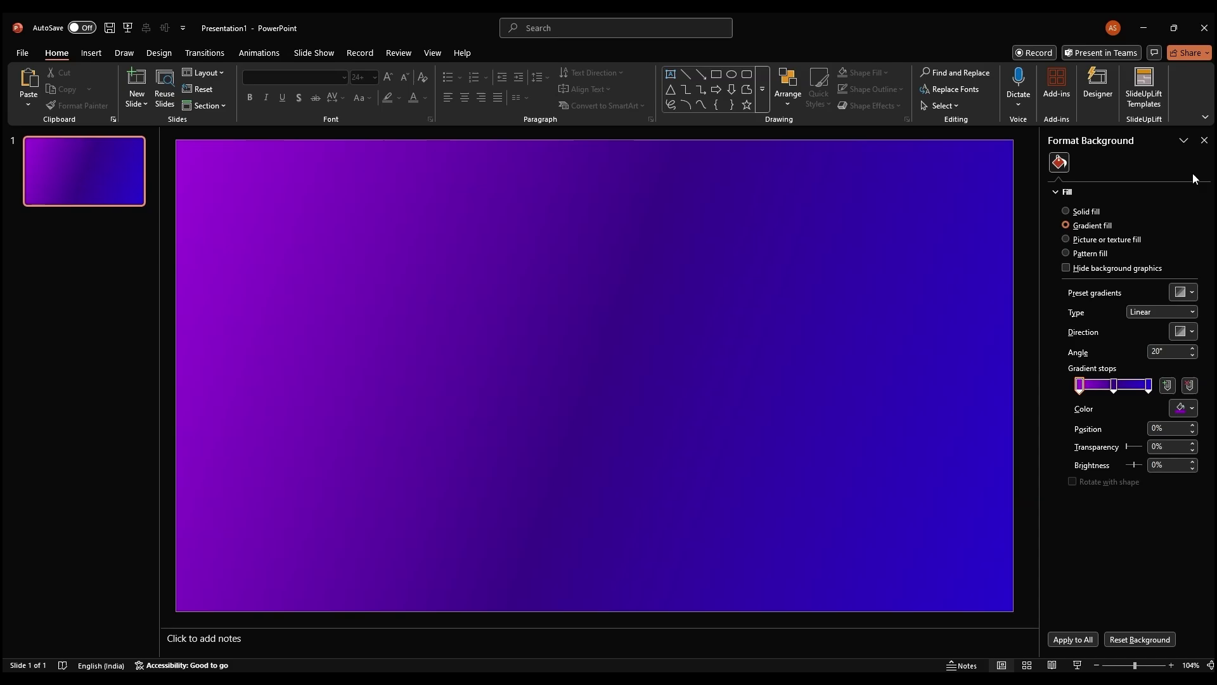
pyautogui.click(1208, 141)
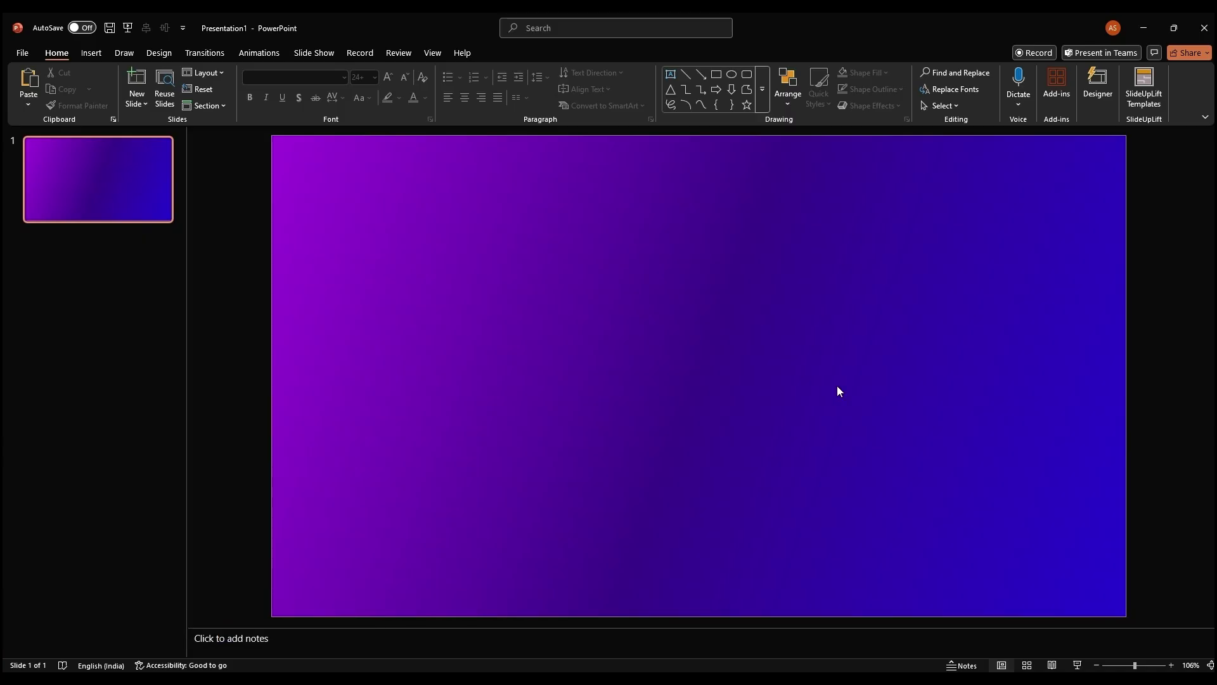
# - Add a wide text box across the middle of the slide with the text THANKS
pyautogui.click(672, 78)
pyautogui.moveTo(459, 300); pyautogui.dragTo(1024, 493)
pyautogui.write('THANKS')
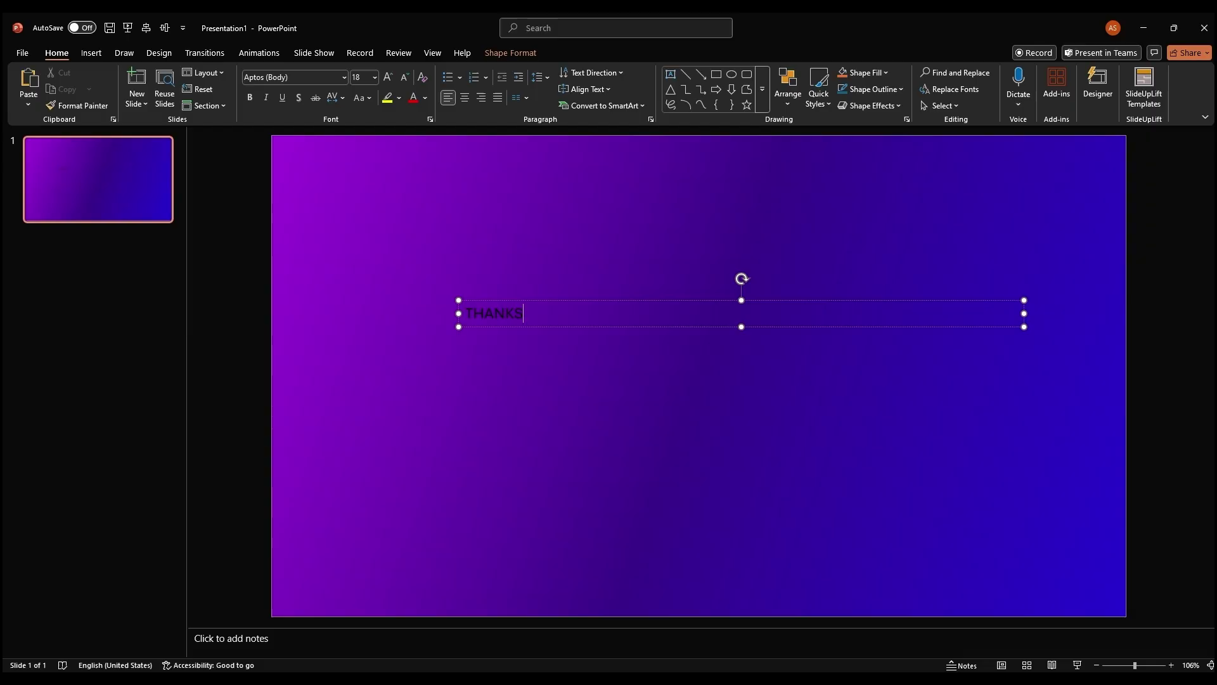
# - Set the THANKS text in the Impact font and colour it white
pyautogui.hotkey('ctrl', 'a')
pyautogui.click(299, 76)
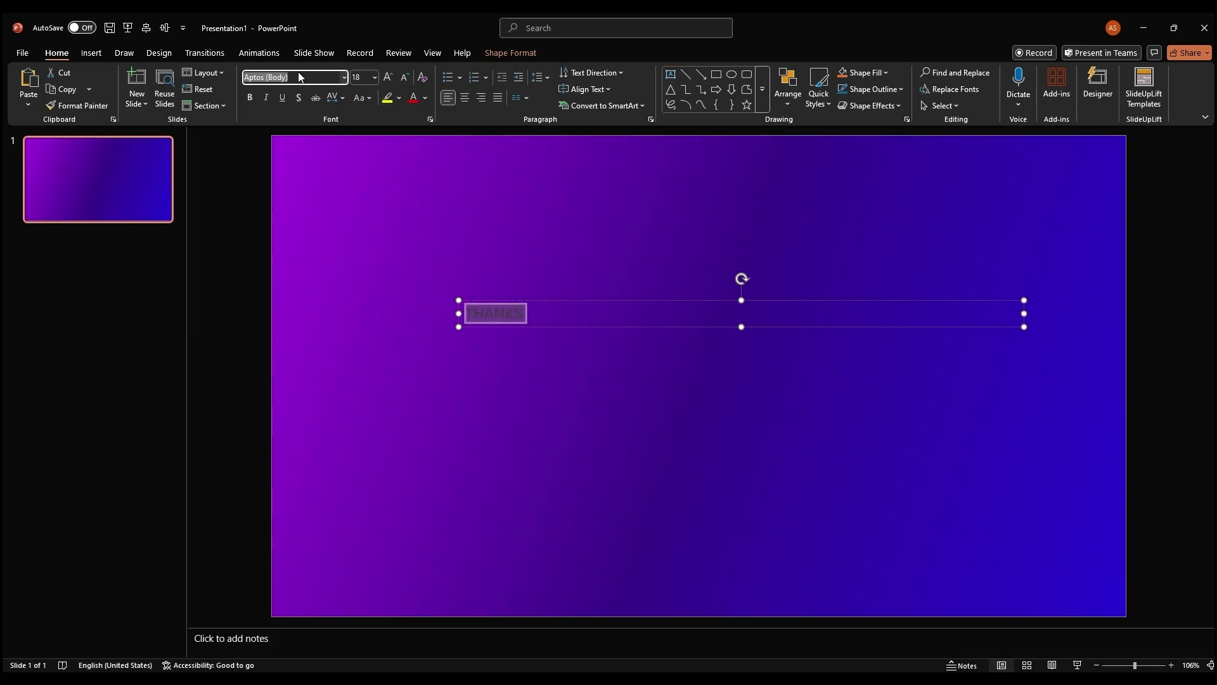
pyautogui.write('Impact')
pyautogui.press('Return')
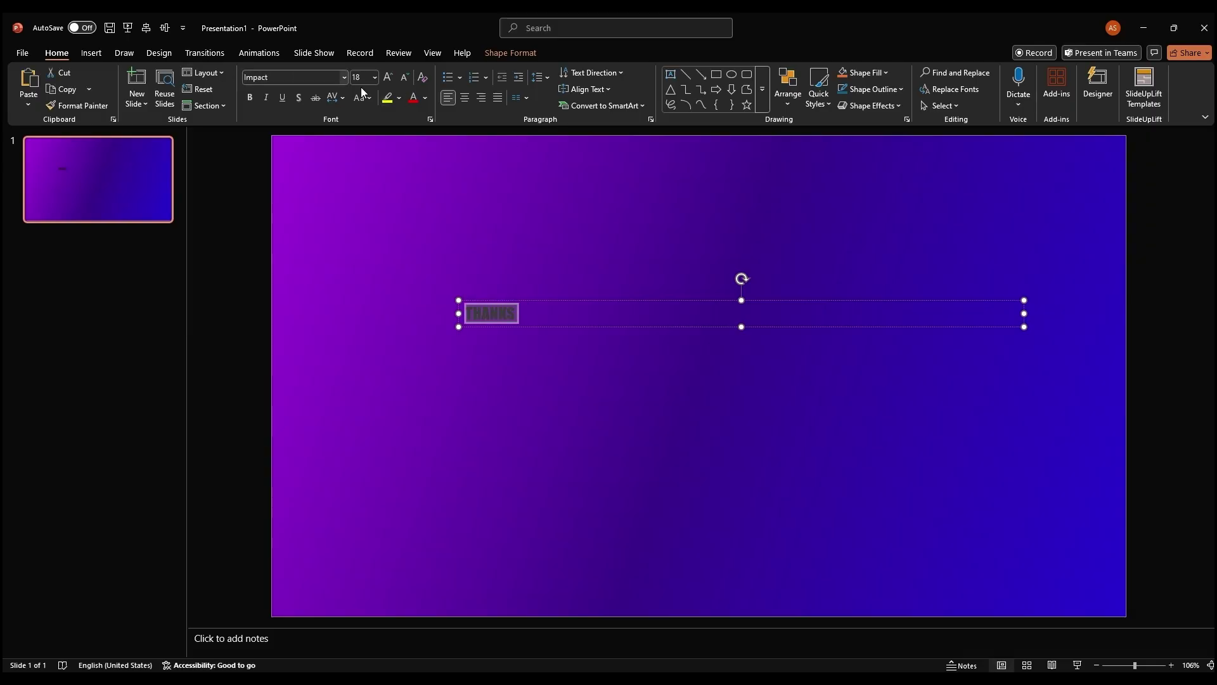
pyautogui.click(425, 99)
pyautogui.click(431, 155)
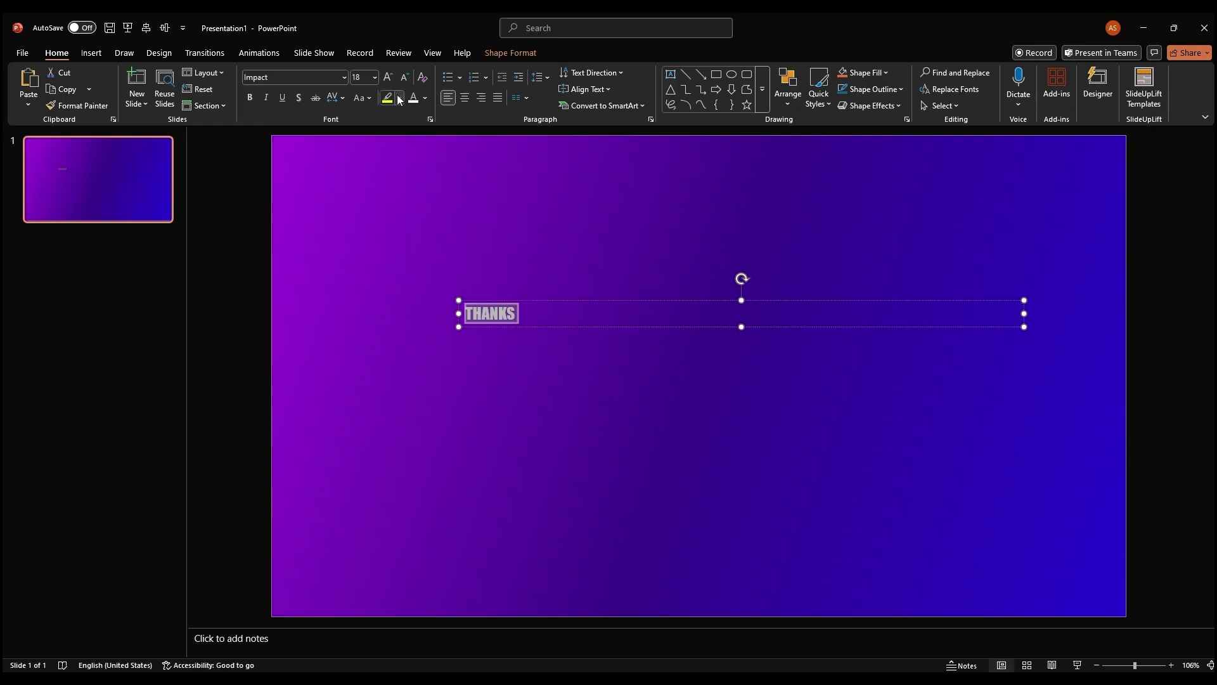
# - Enlarge the THANKS text to size 199 and centre it on the slide
pyautogui.click(374, 78)
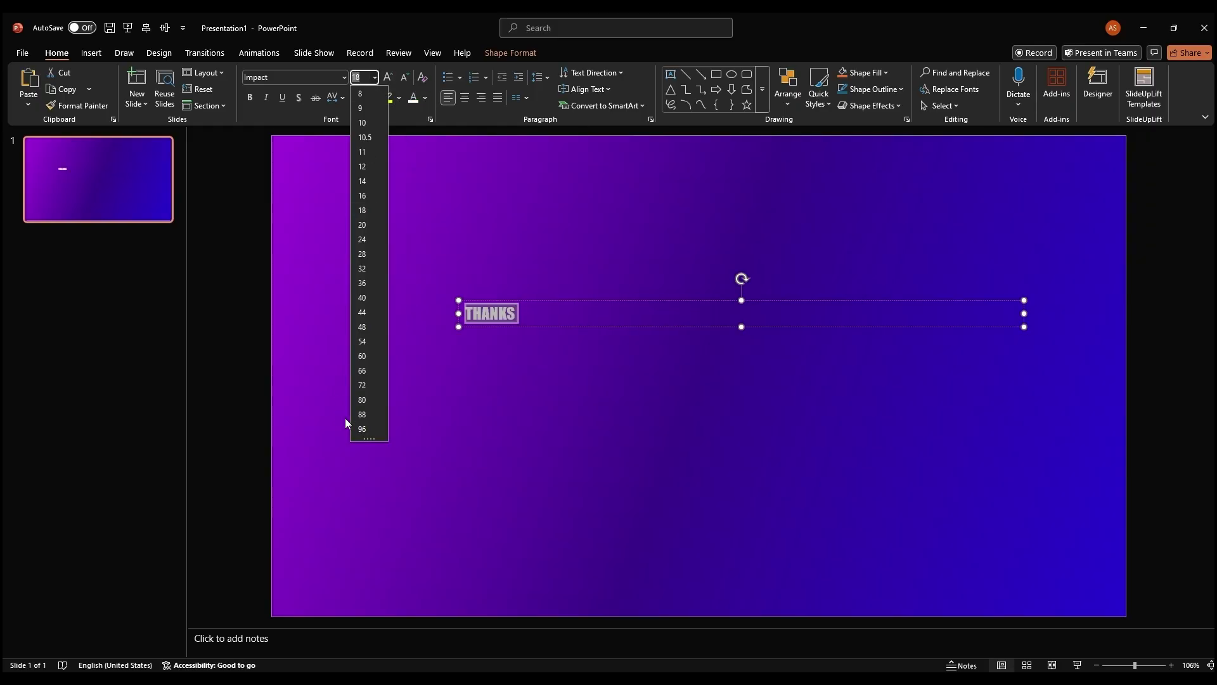
pyautogui.click(362, 431)
pyautogui.click(389, 78)
pyautogui.click(388, 77)
pyautogui.click(389, 77)
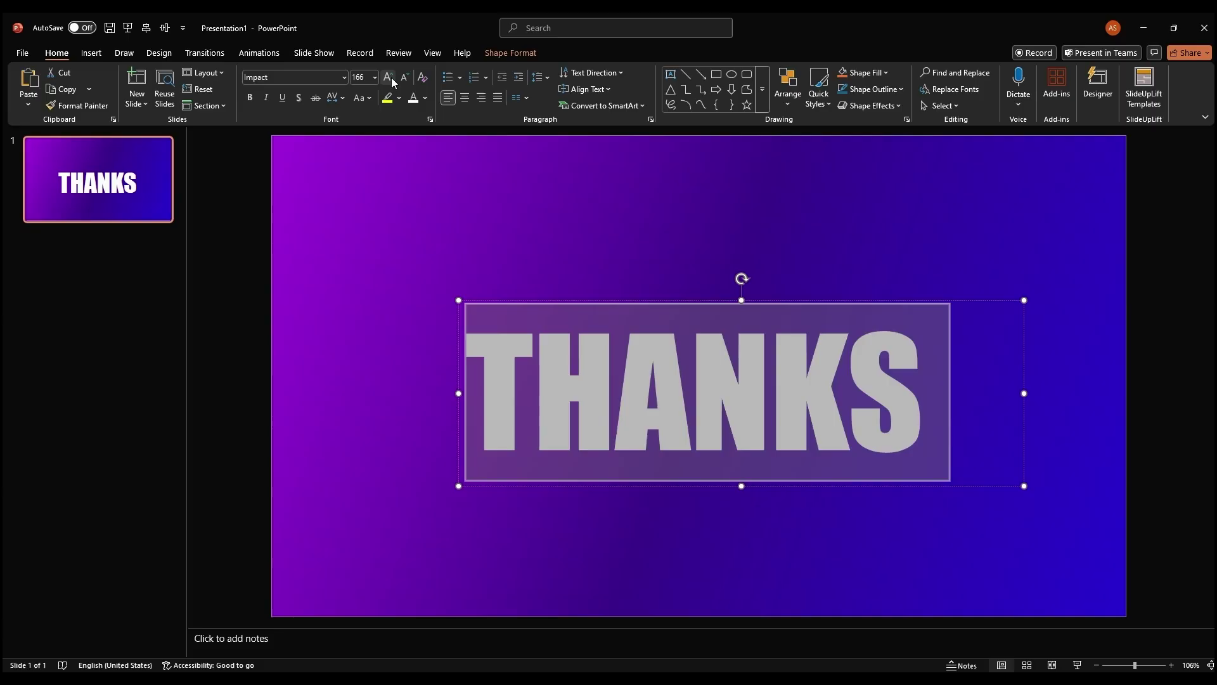
pyautogui.click(389, 77)
pyautogui.click(639, 298)
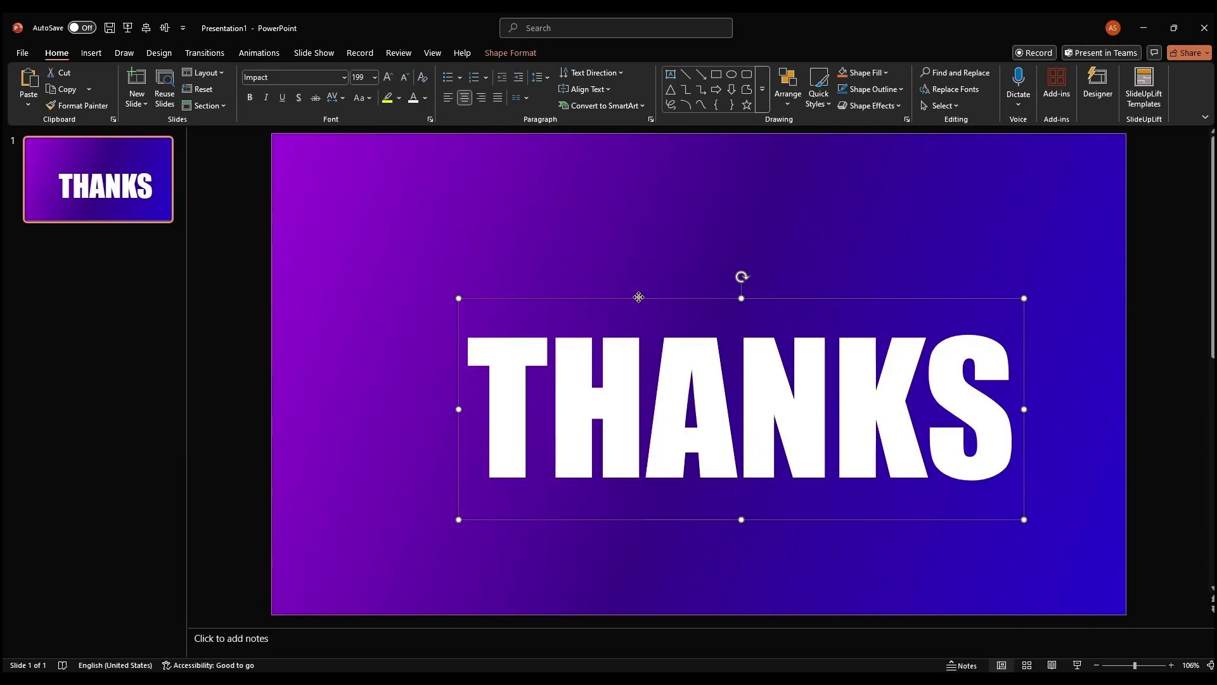
pyautogui.moveTo(639, 298); pyautogui.dragTo(595, 263)
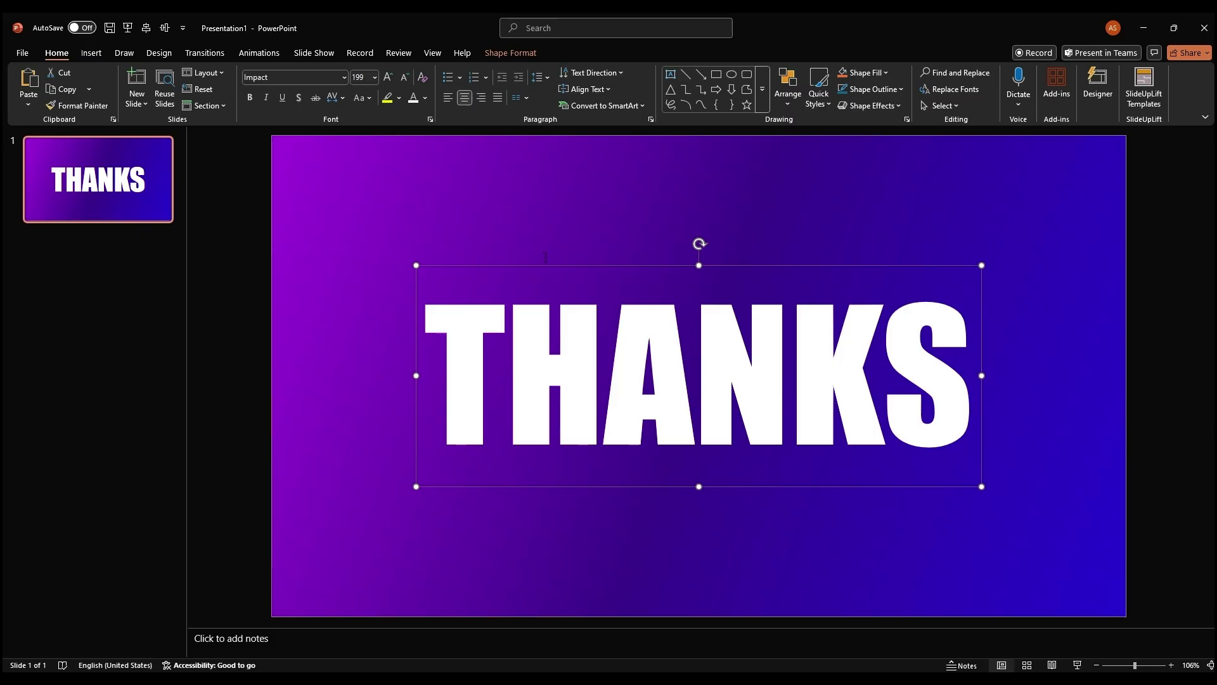
# - Draw a rectangle over the THANKS text and split the two into separate letter shapes with Merge Shapes Fragment
pyautogui.click(718, 75)
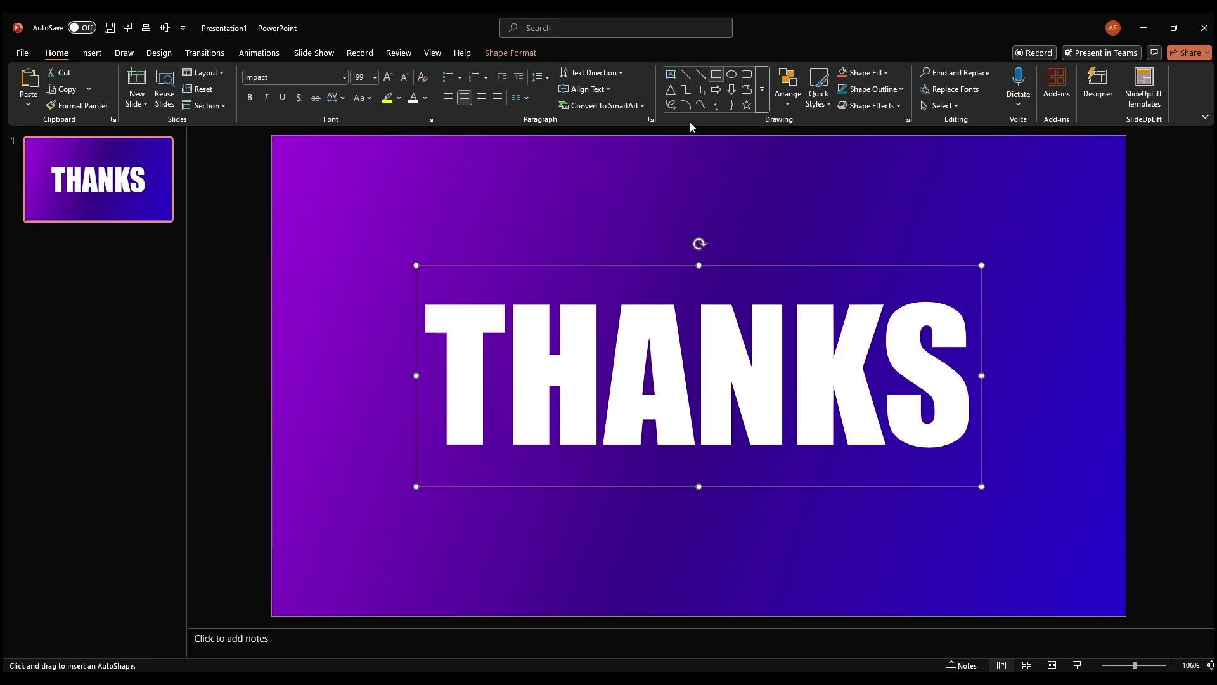
pyautogui.moveTo(398, 286); pyautogui.dragTo(982, 477)
pyautogui.click(779, 279)
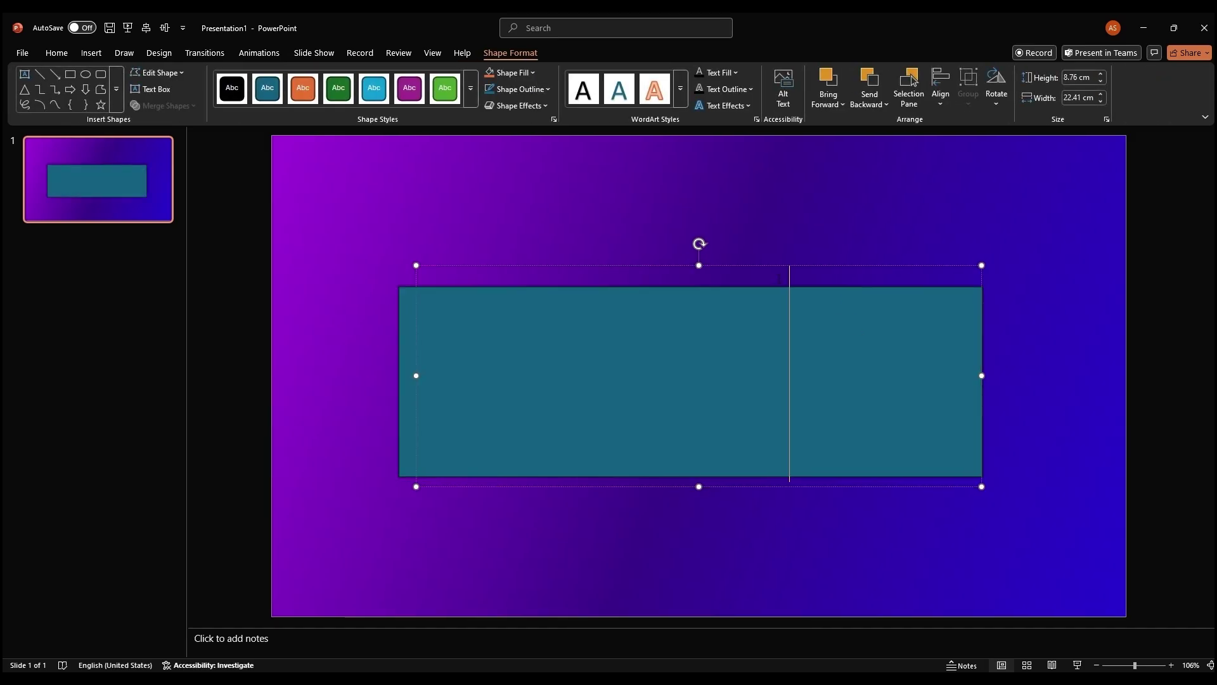
pyautogui.click(763, 242)
pyautogui.click(761, 276)
pyautogui.keyDown('shift'); pyautogui.click(744, 319); pyautogui.keyUp('shift')
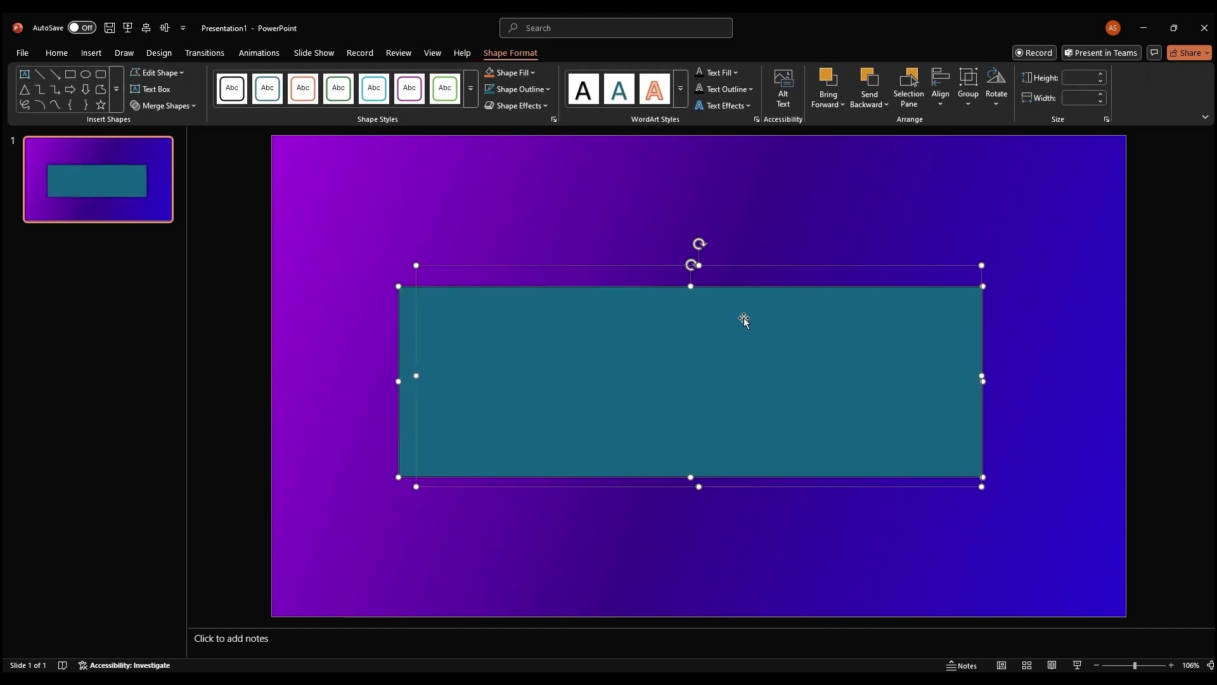
pyautogui.click(183, 106)
pyautogui.click(168, 158)
pyautogui.click(317, 178)
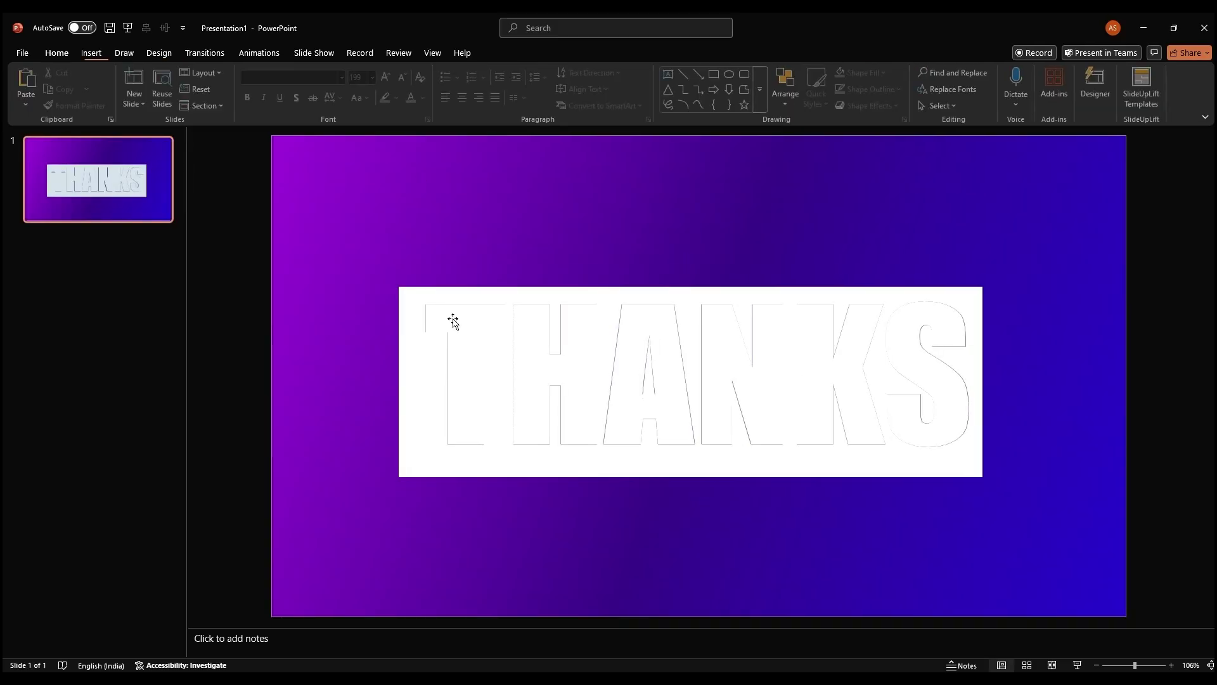
# - Delete the leftover rectangle fragment around the letters and the fragment filling the hole of the A
pyautogui.click(421, 463)
pyautogui.press('Delete')
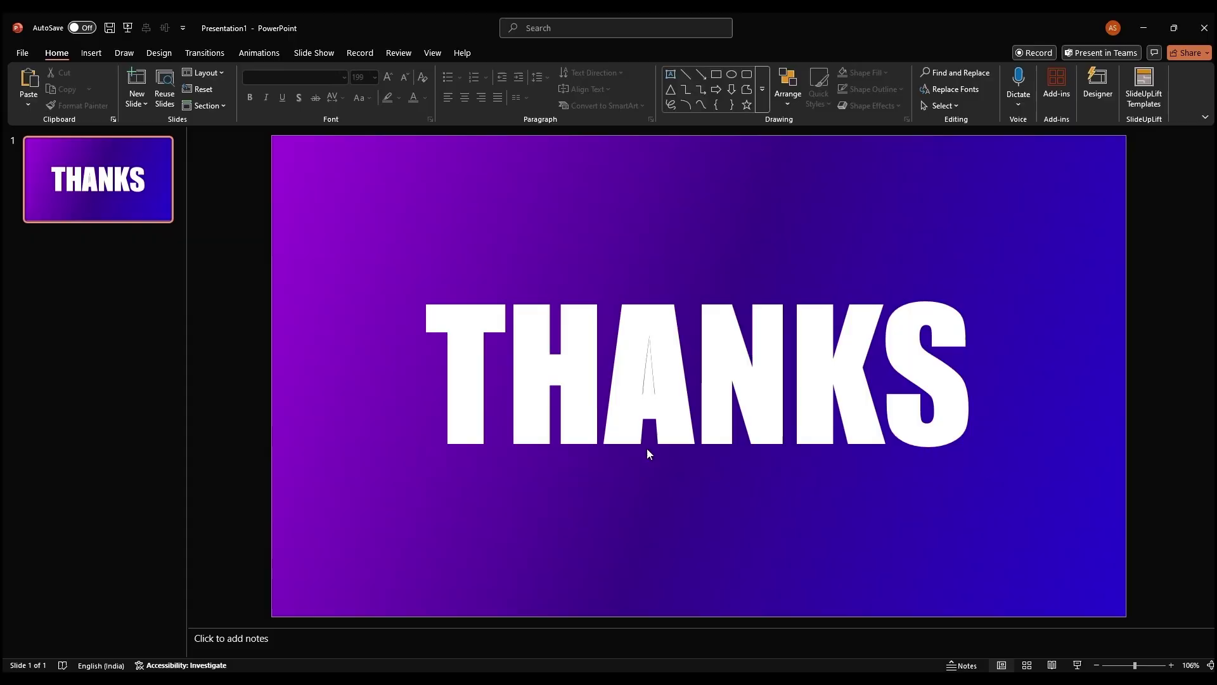
pyautogui.click(648, 388)
pyautogui.press('Delete')
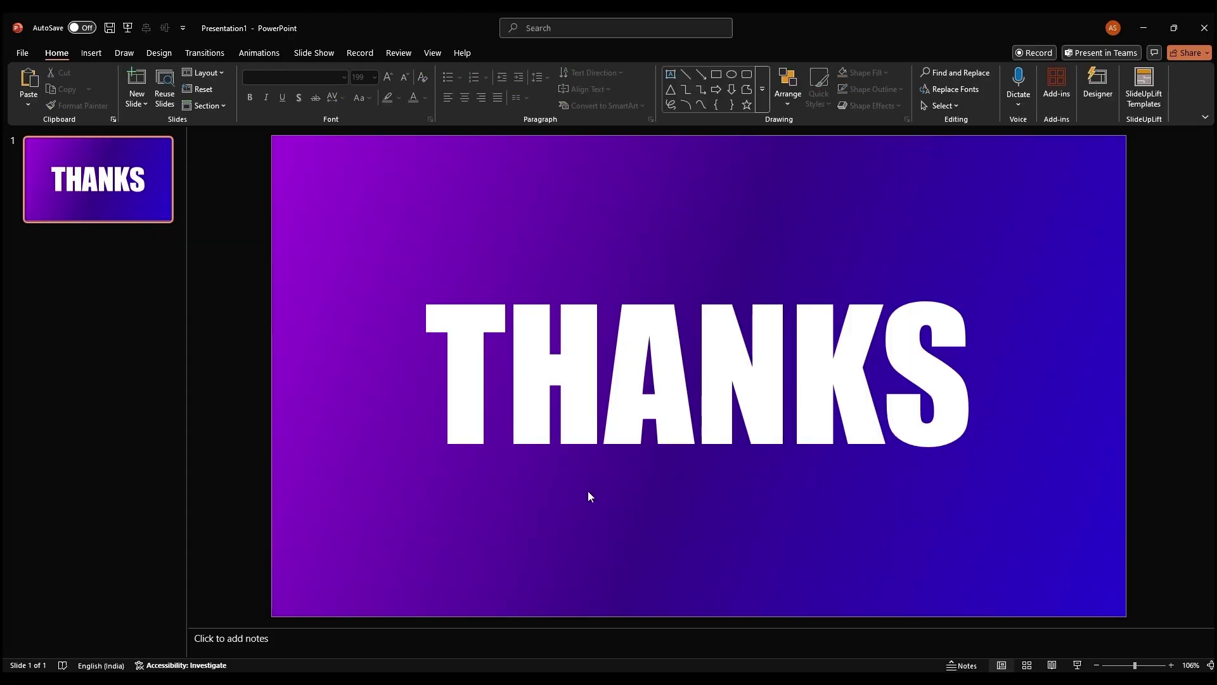
# - Apply the outer shadow preset that offsets to the right to all six THANKS letter shapes
pyautogui.click(475, 435)
pyautogui.keyDown('shift'); pyautogui.click(531, 388); pyautogui.keyUp('shift')
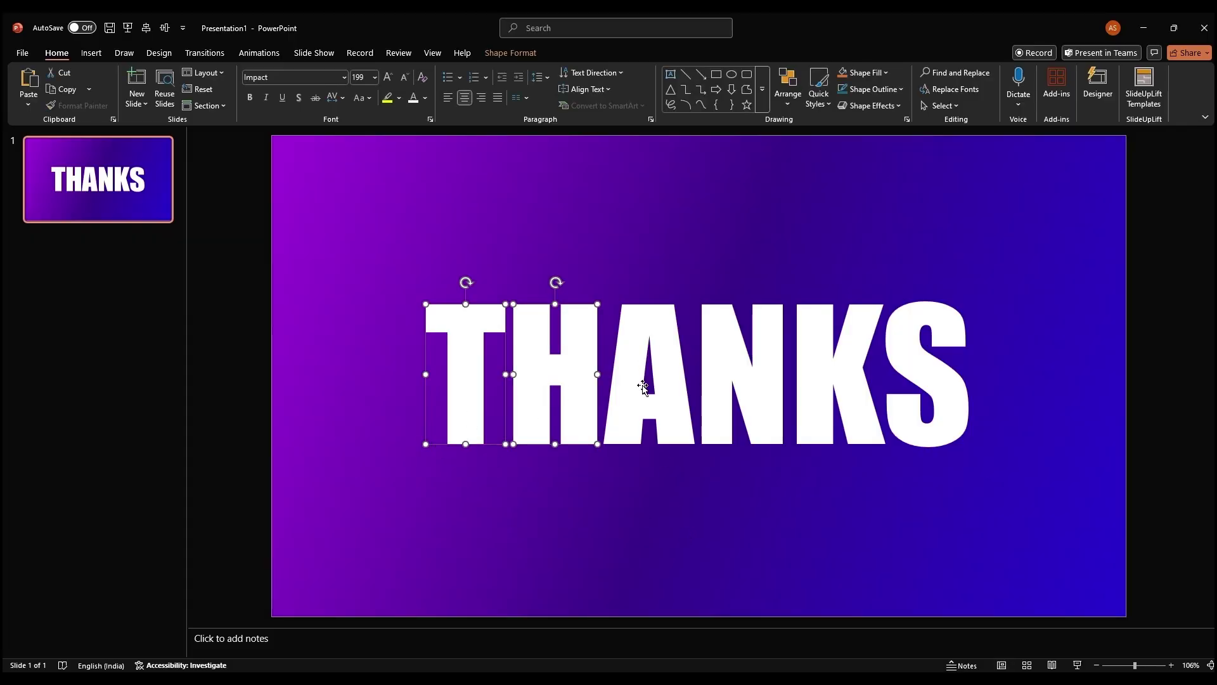
pyautogui.keyDown('shift'); pyautogui.click(659, 385); pyautogui.keyUp('shift')
pyautogui.keyDown('shift'); pyautogui.click(726, 388); pyautogui.keyUp('shift')
pyautogui.keyDown('shift'); pyautogui.click(834, 397); pyautogui.keyUp('shift')
pyautogui.keyDown('shift'); pyautogui.click(918, 399); pyautogui.keyUp('shift')
pyautogui.rightClick(936, 396)
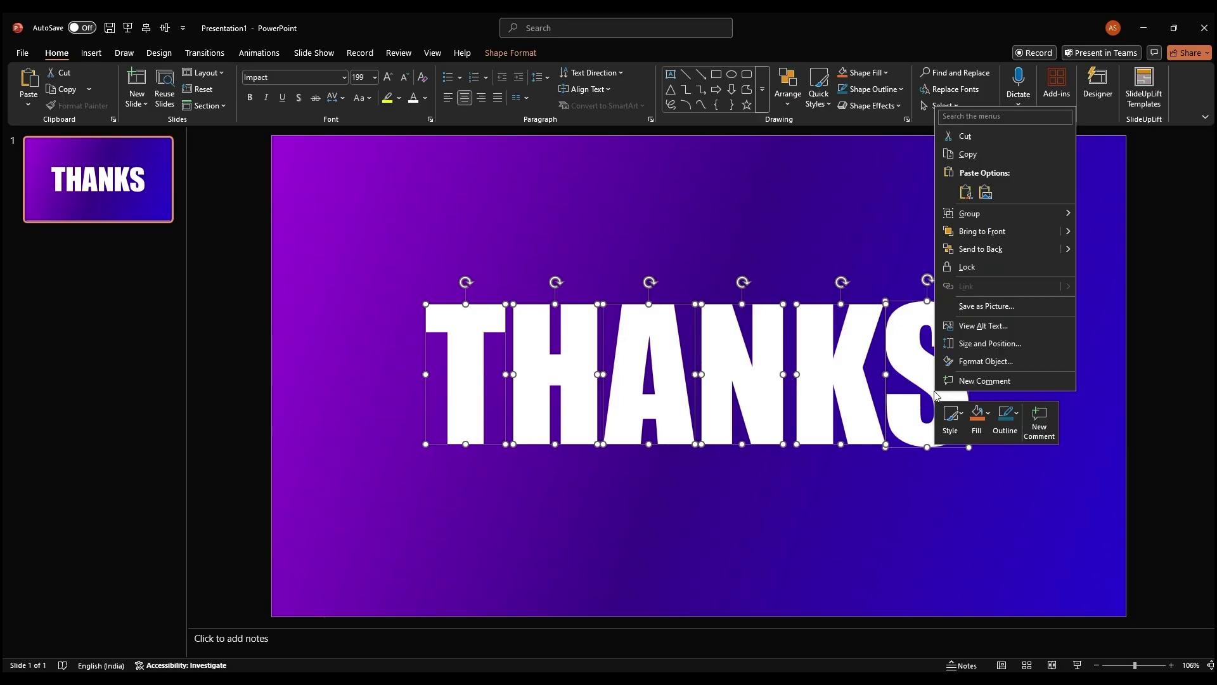
pyautogui.click(972, 363)
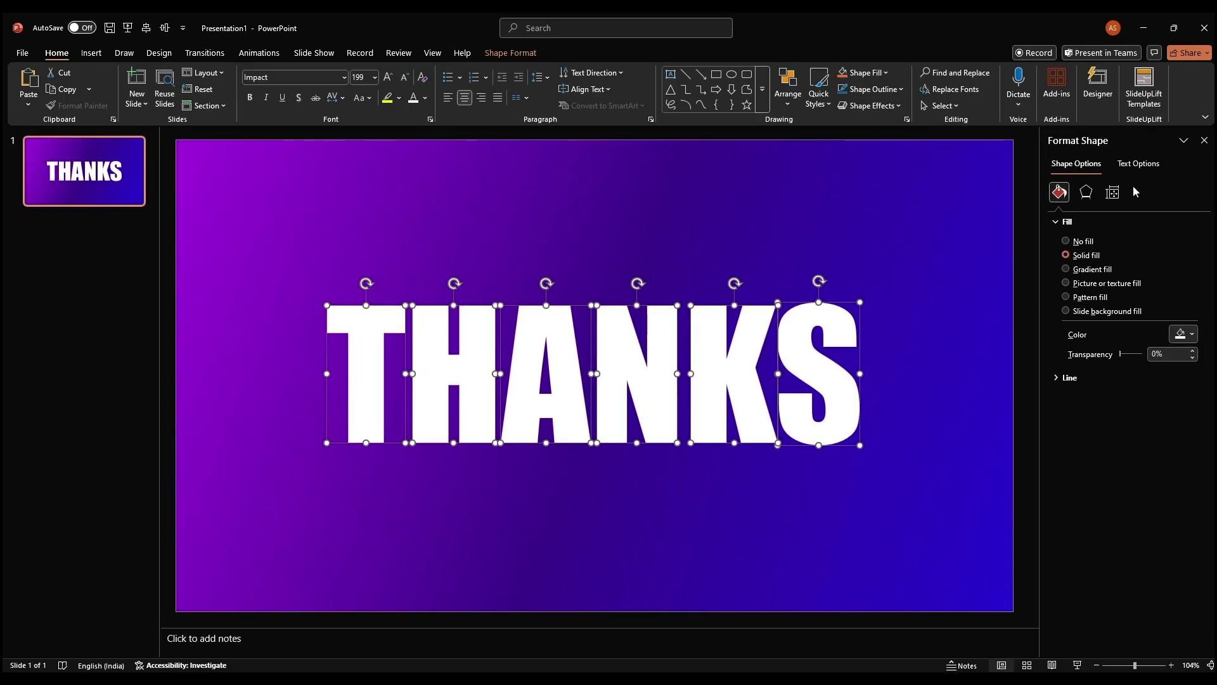
pyautogui.click(1086, 192)
pyautogui.click(1120, 221)
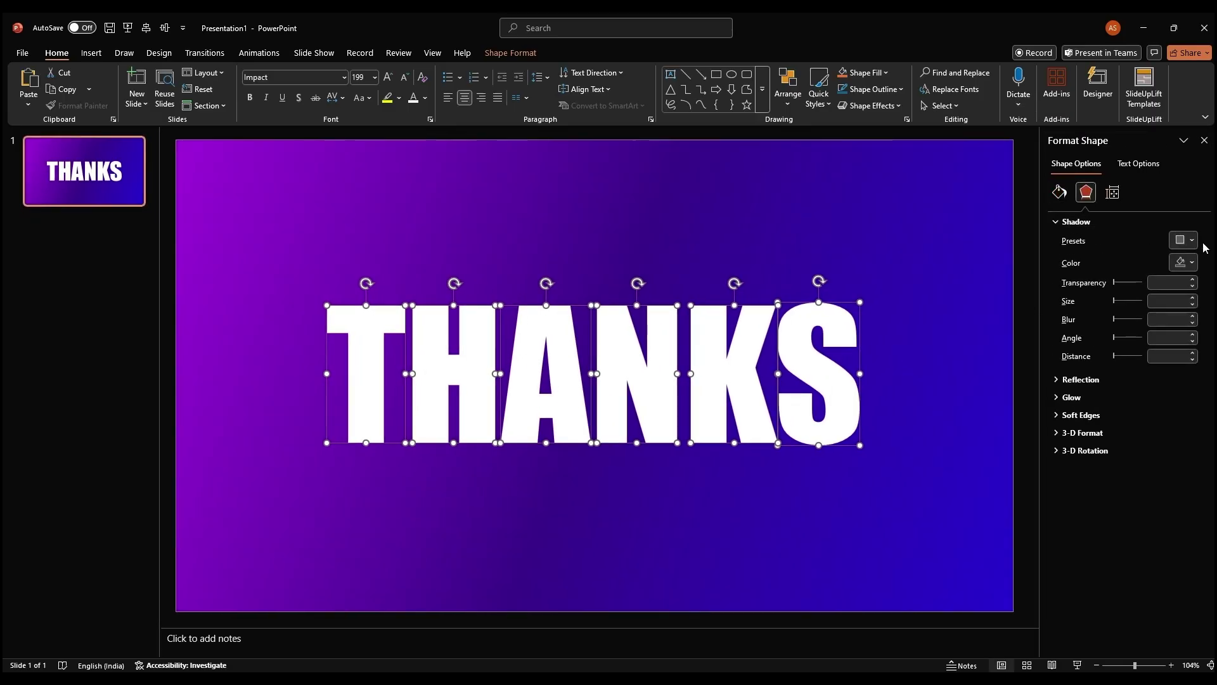
pyautogui.click(1187, 241)
pyautogui.click(1133, 394)
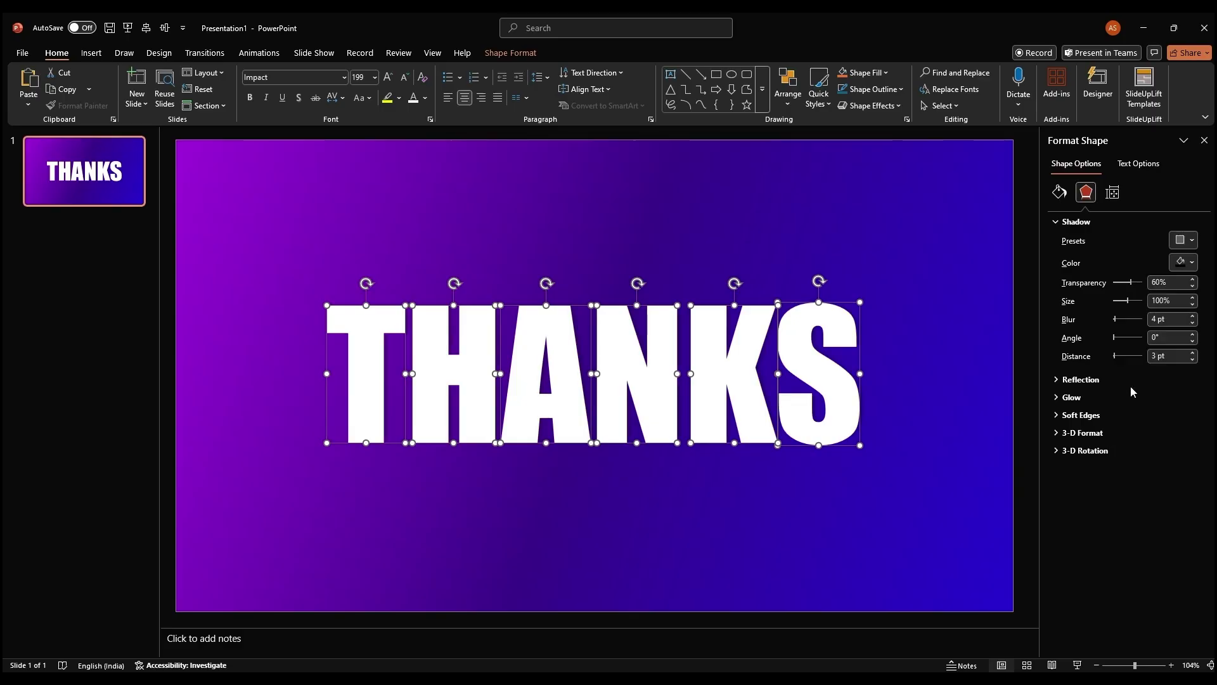
# - Set the THANKS letters' shadow to 50% transparency, 20 pt blur and 15 pt distance
pyautogui.click(1152, 285)
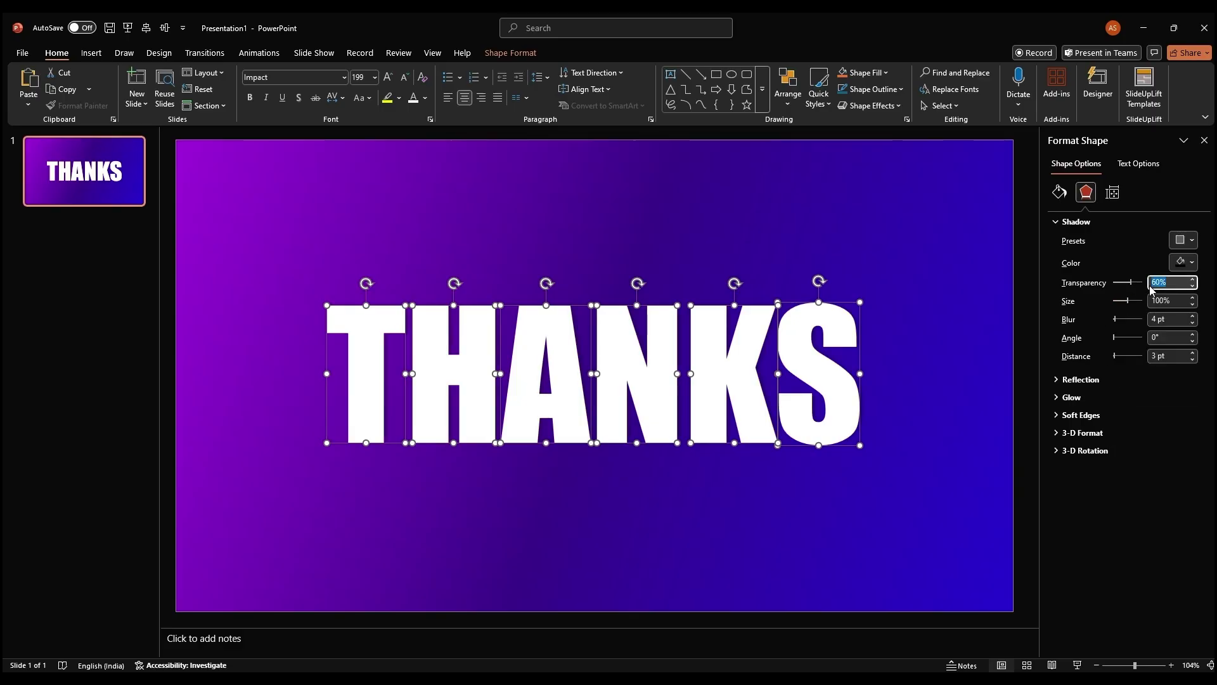
pyautogui.write('50')
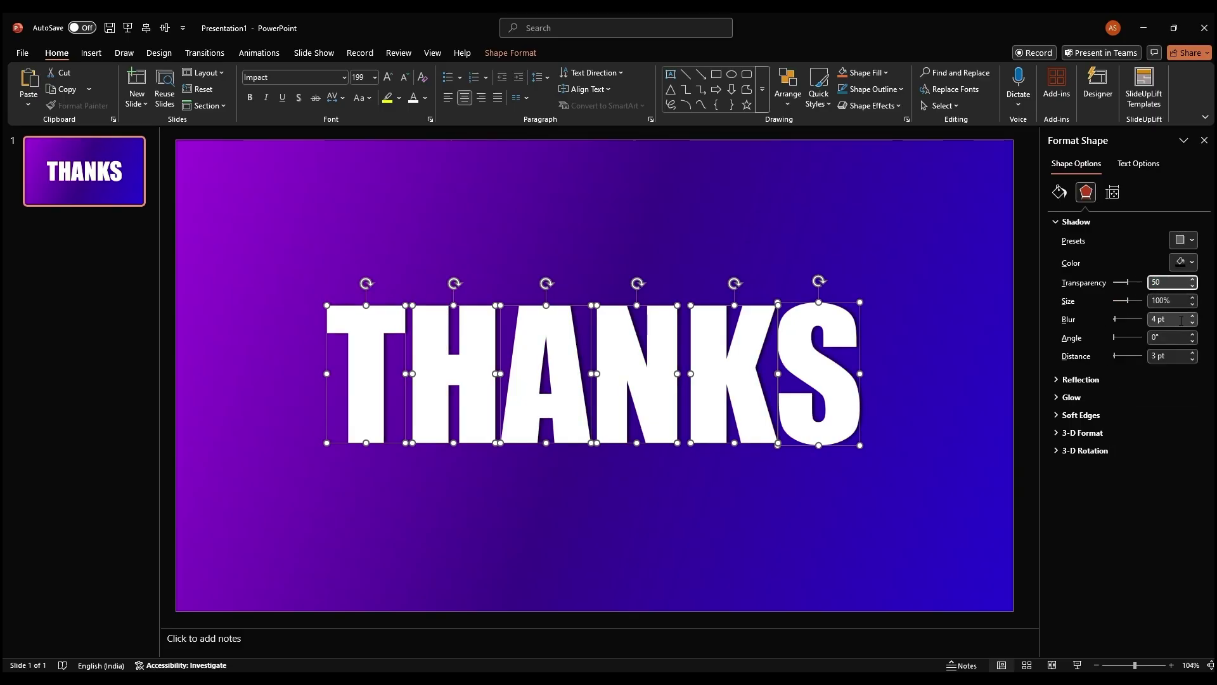
pyautogui.press('Tab')
pyautogui.write('20')
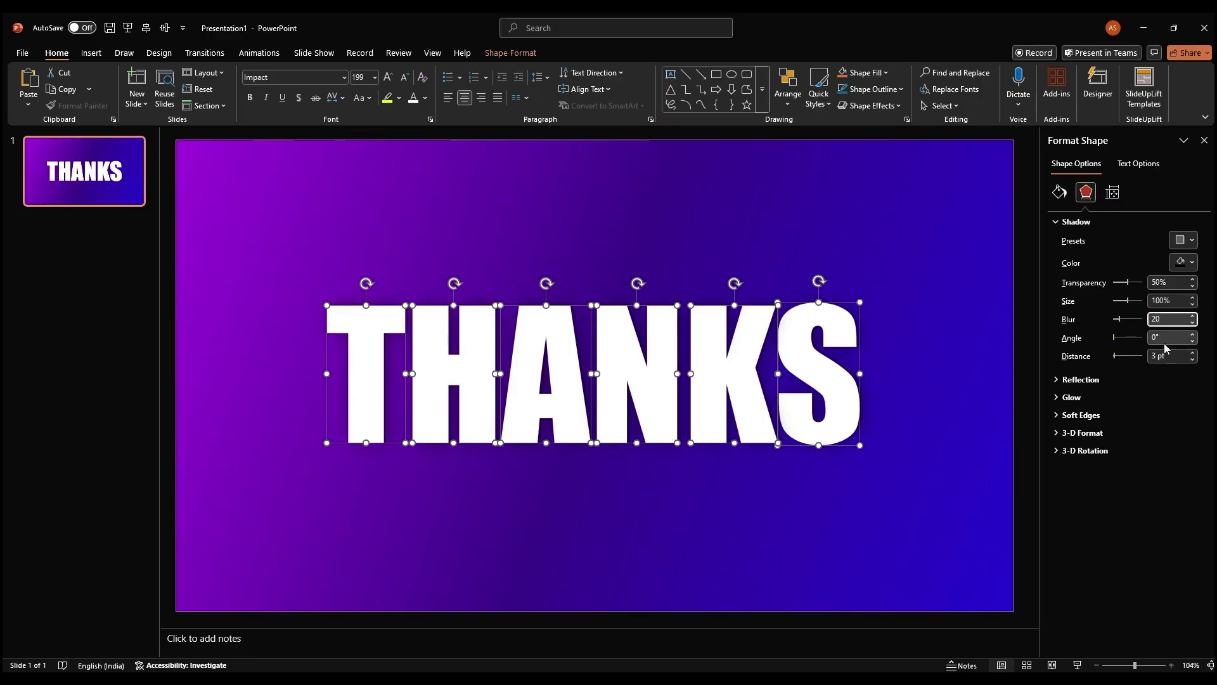
pyautogui.moveTo(1172, 359); pyautogui.dragTo(1155, 360)
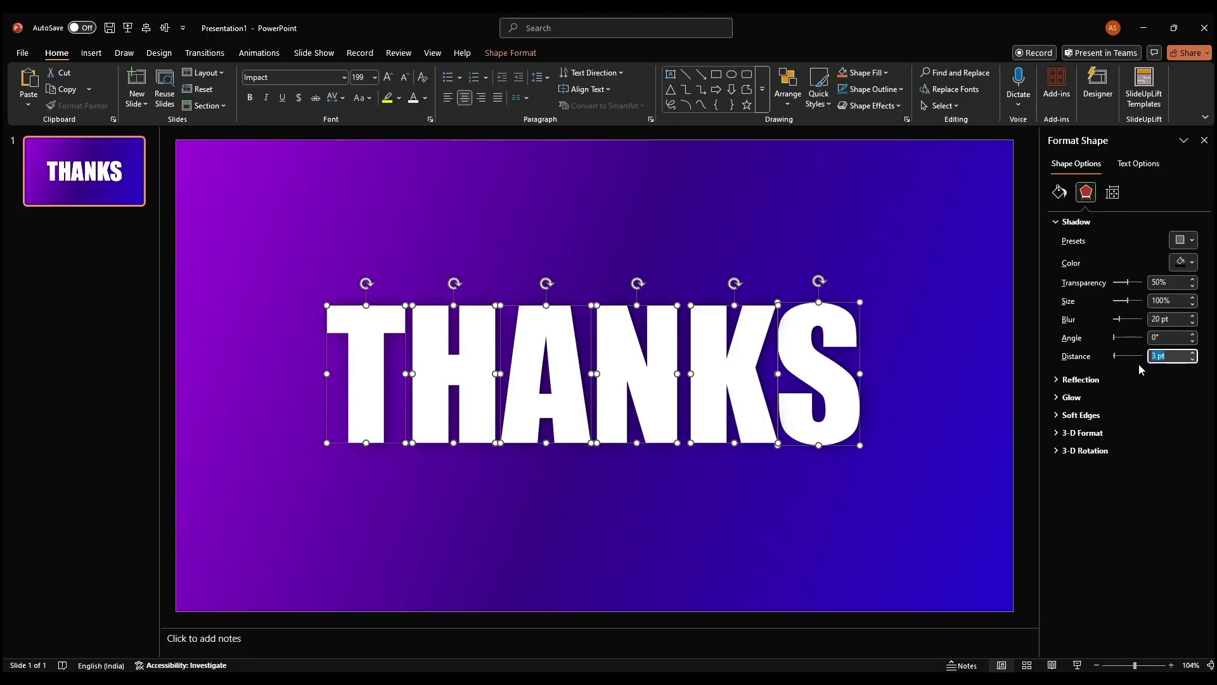
pyautogui.write('15')
pyautogui.click(931, 431)
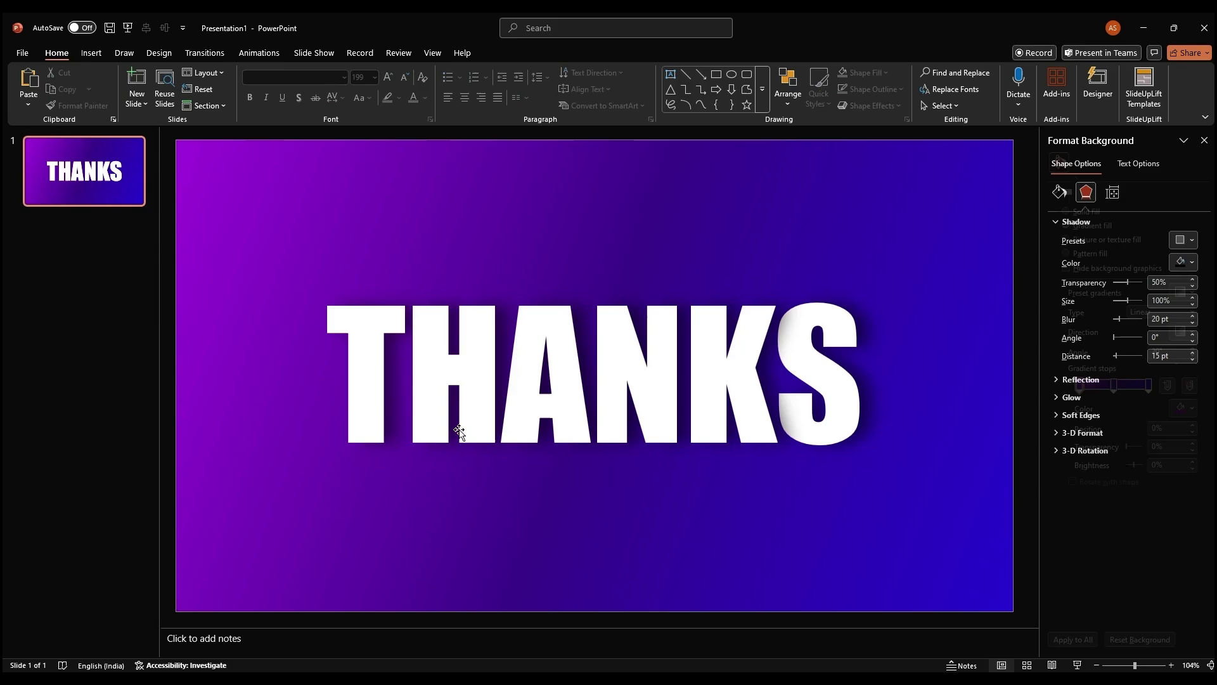
# - Move the letter T right so it touches the H and bring it to the front
pyautogui.click(357, 399)
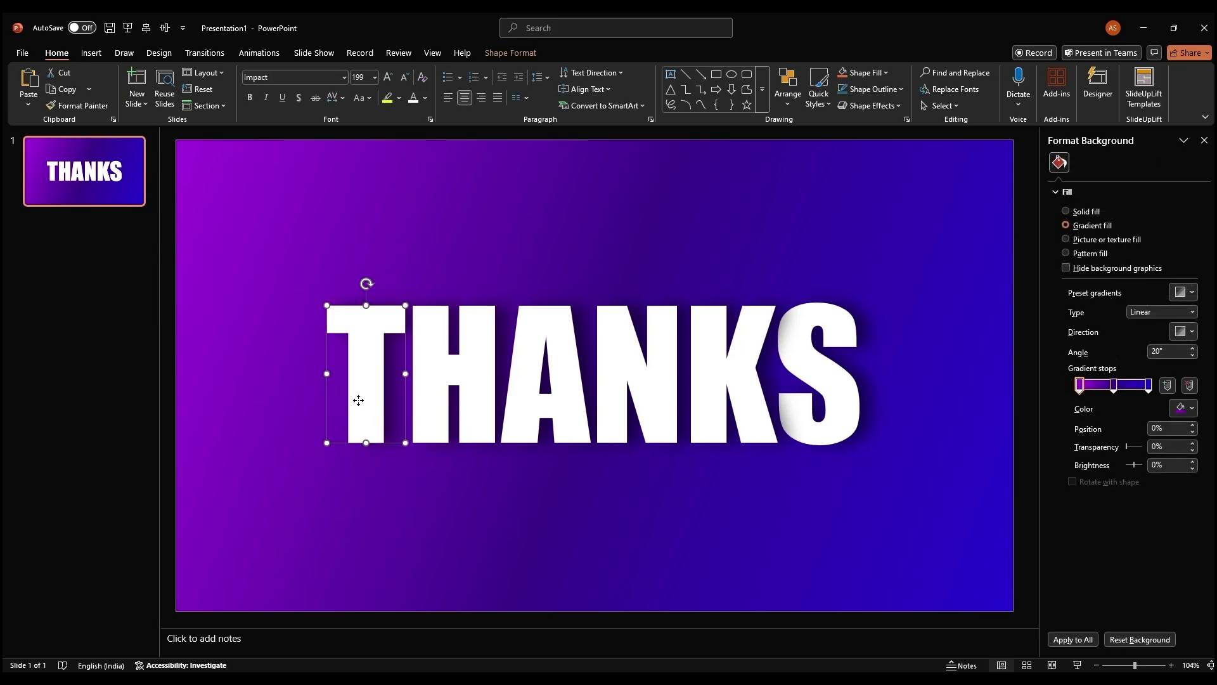
pyautogui.moveTo(379, 335); pyautogui.dragTo(387, 334)
pyautogui.rightClick(387, 334)
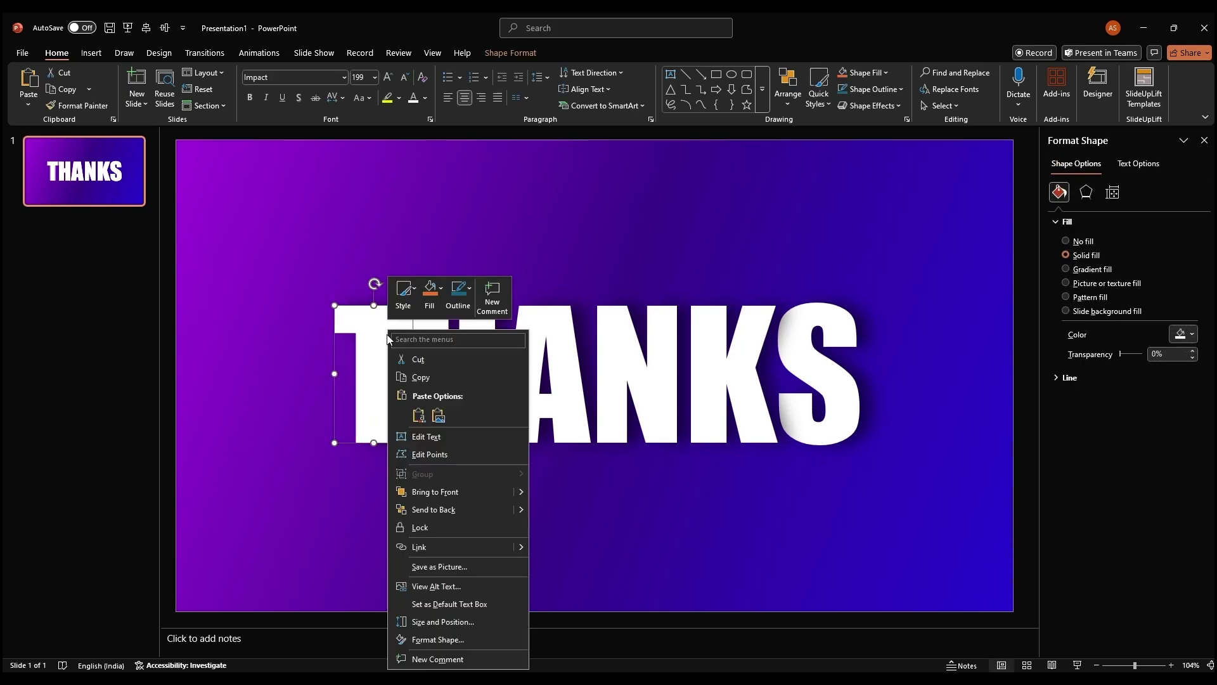
pyautogui.click(466, 488)
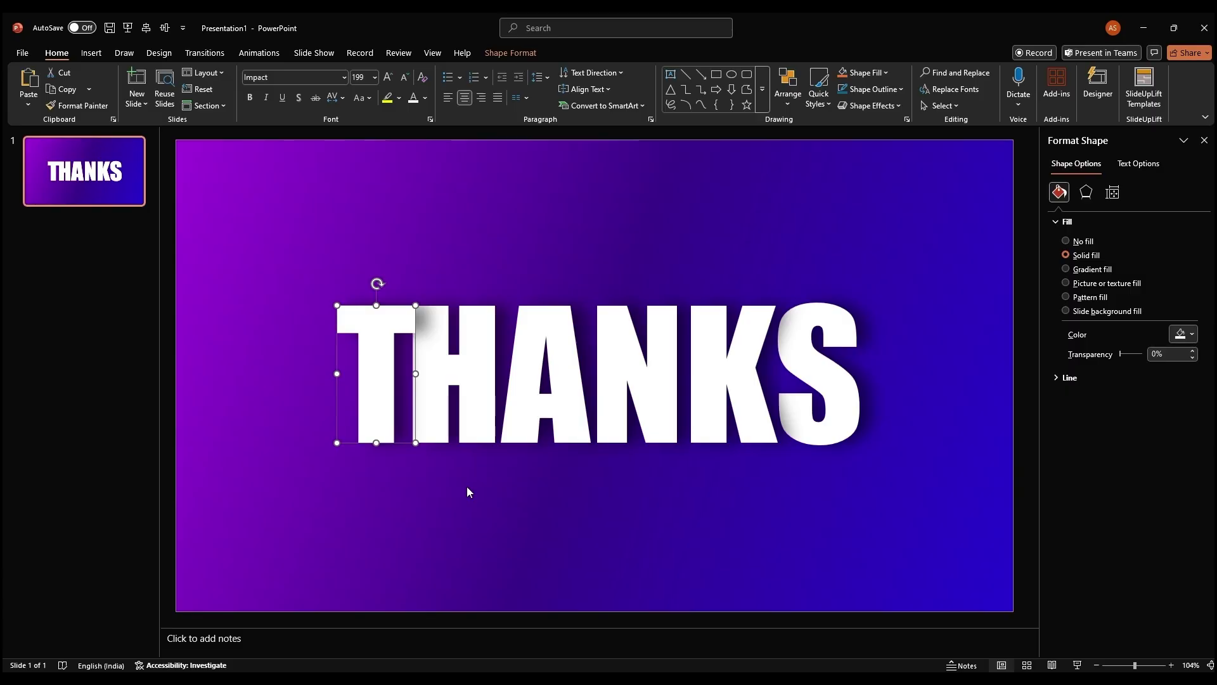
# - Add the H to the selected T, bring both to the front and nudge them right toward the A
pyautogui.keyDown('shift'); pyautogui.click(468, 387); pyautogui.keyUp('shift')
pyautogui.rightClick(469, 386)
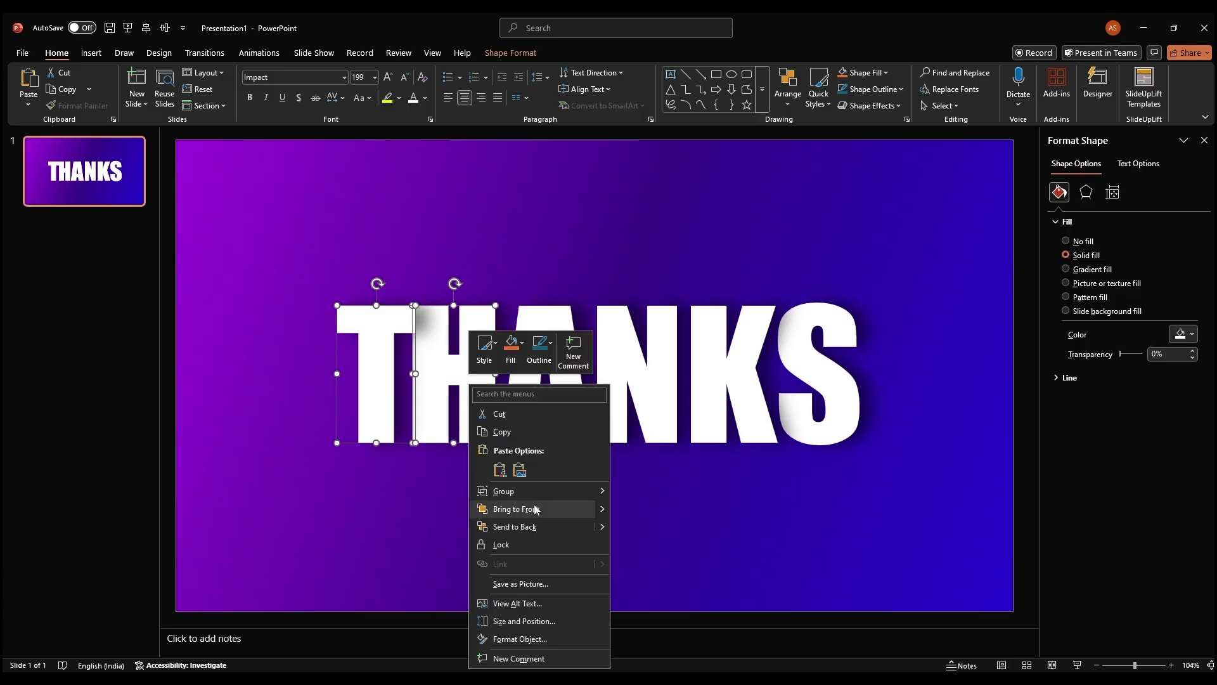
pyautogui.click(574, 507)
pyautogui.press('Right')
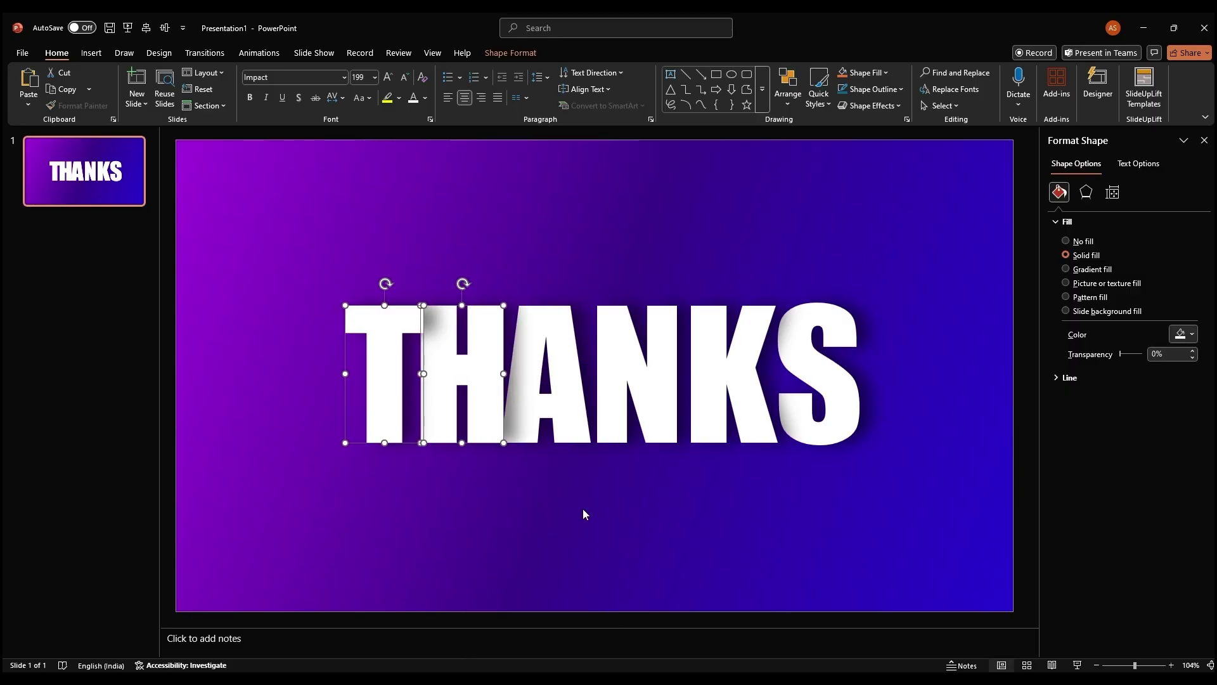
# - Add the A to the selection, bring the three letters to the front and nudge them right toward the N
pyautogui.keyDown('shift'); pyautogui.click(556, 365); pyautogui.keyUp('shift')
pyautogui.rightClick(556, 365)
pyautogui.click(596, 476)
pyautogui.press('Right')
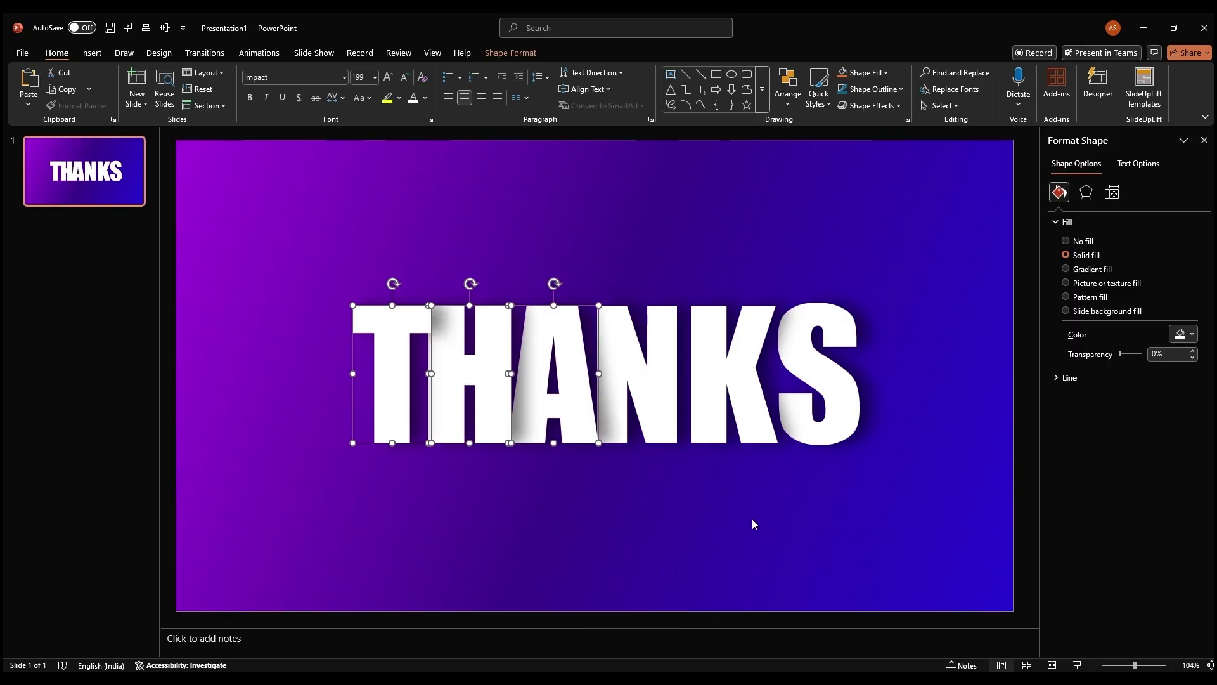
# - Add the N to the selection, bring the four letters to the front and nudge them right against the K
pyautogui.keyDown('shift'); pyautogui.click(672, 374); pyautogui.keyUp('shift')
pyautogui.rightClick(674, 375)
pyautogui.click(722, 504)
pyautogui.press('Right')
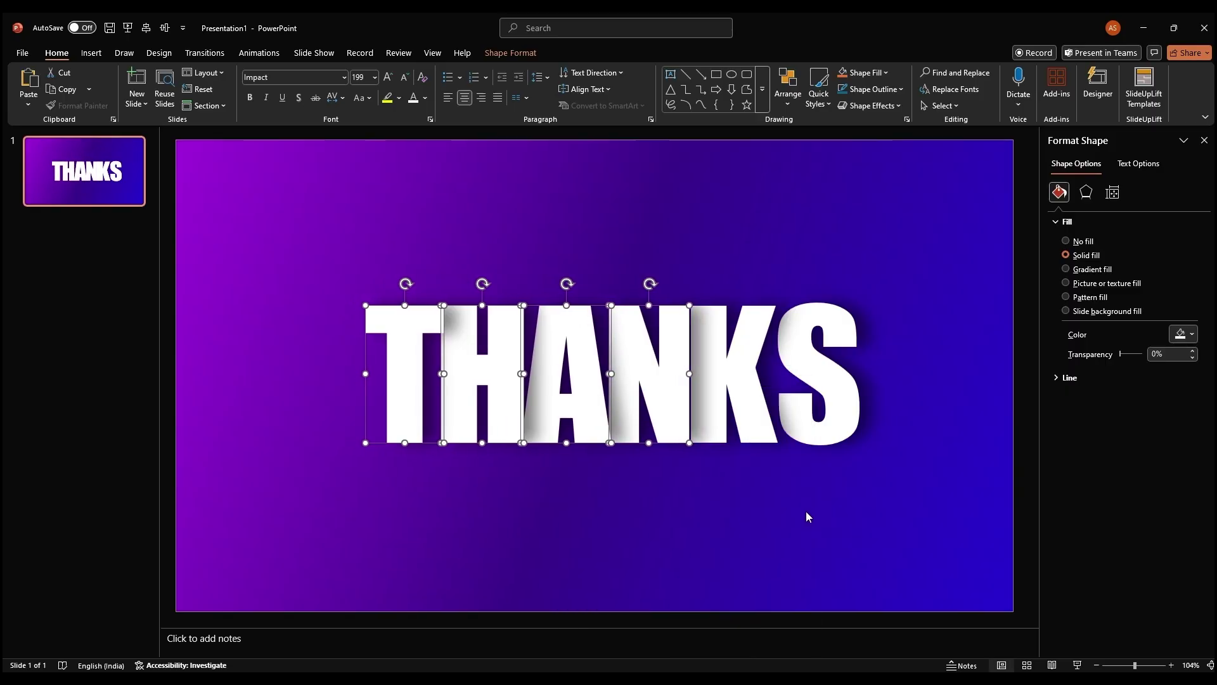
# - Add the K to the selection, bring the five letters to the front and nudge them right to overlap the S
pyautogui.keyDown('shift'); pyautogui.click(733, 374); pyautogui.keyUp('shift')
pyautogui.rightClick(734, 373)
pyautogui.click(781, 501)
pyautogui.press('Right')
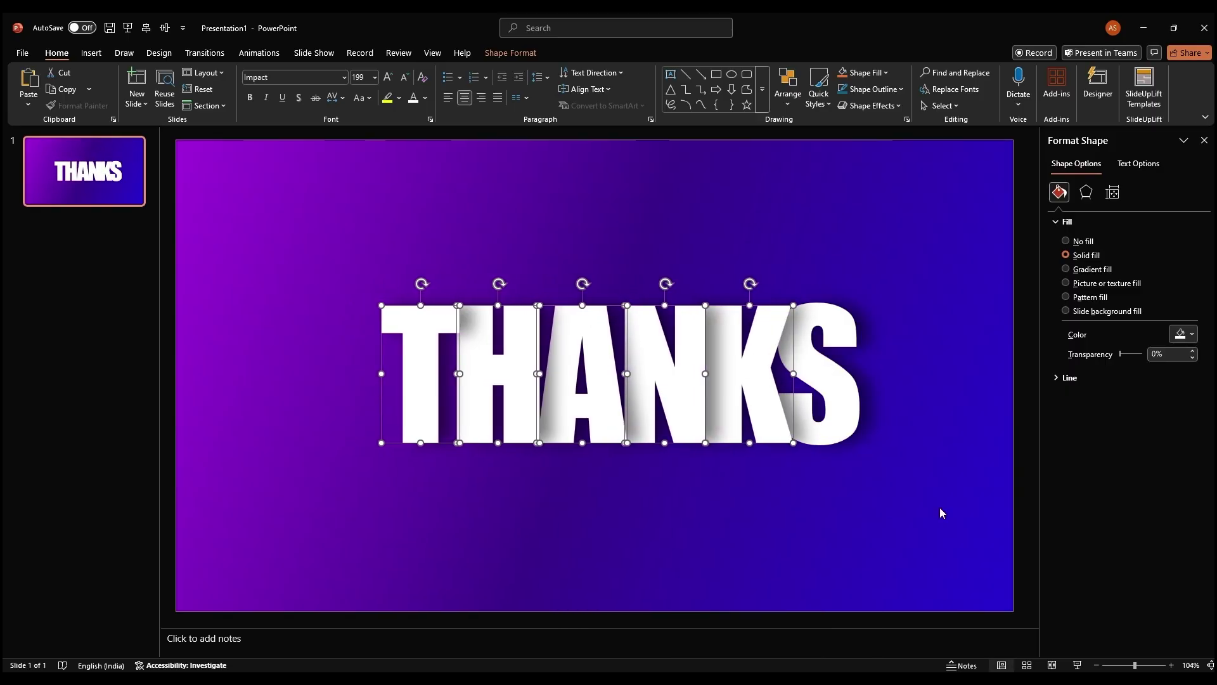
# - Group all six THANKS letters and centre the group horizontally on the slide
pyautogui.keyDown('shift'); pyautogui.click(824, 374); pyautogui.keyUp('shift')
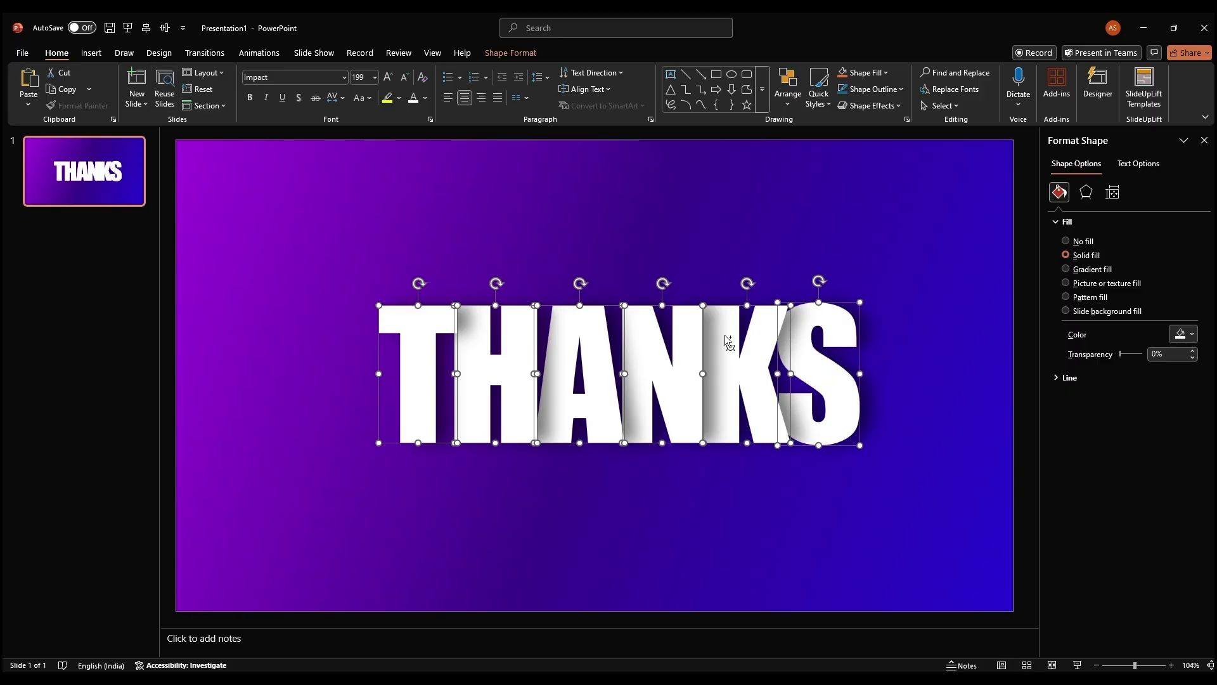
pyautogui.hotkey('ctrl', 'g')
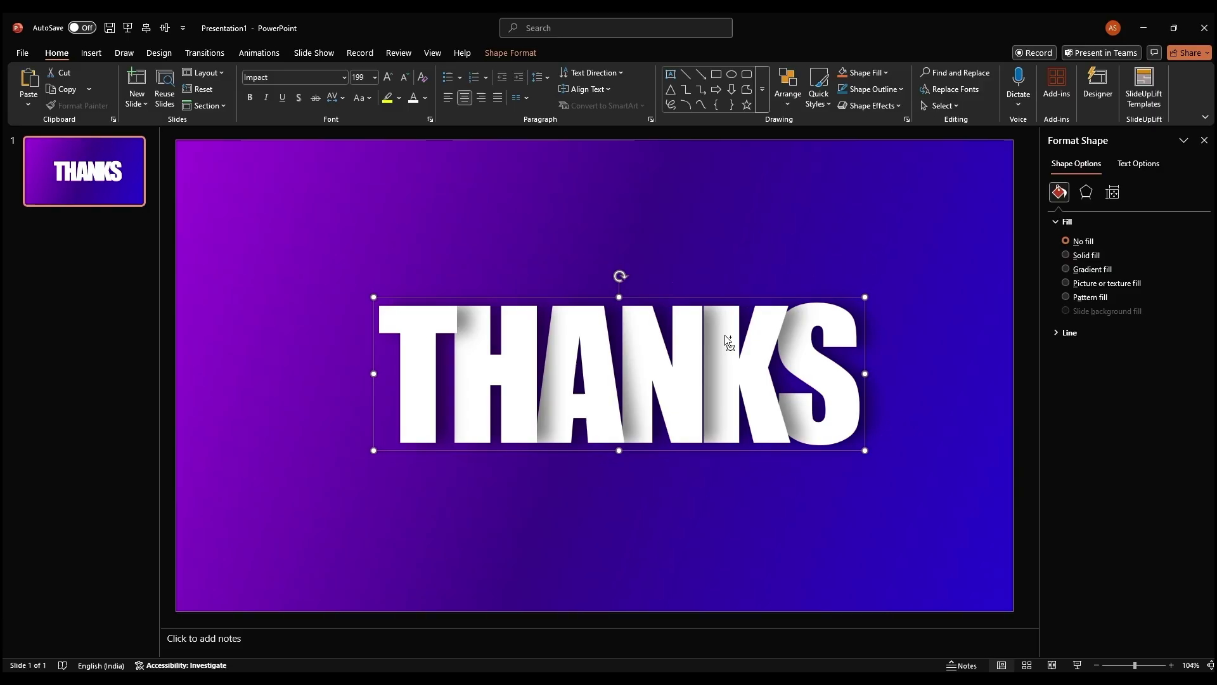
pyautogui.click(145, 30)
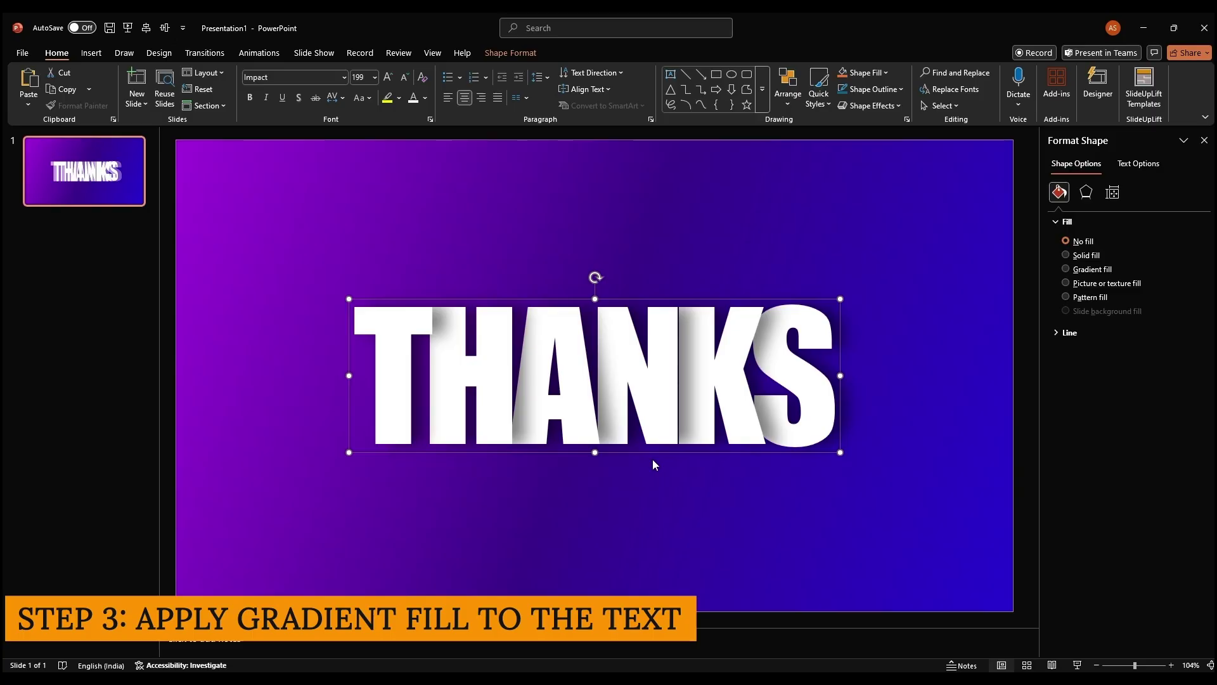
# - Apply a gradient fill to the grouped letters and colour the 100% stop with the light purple theme tint of 80% brightness
pyautogui.click(1084, 196)
pyautogui.click(1067, 196)
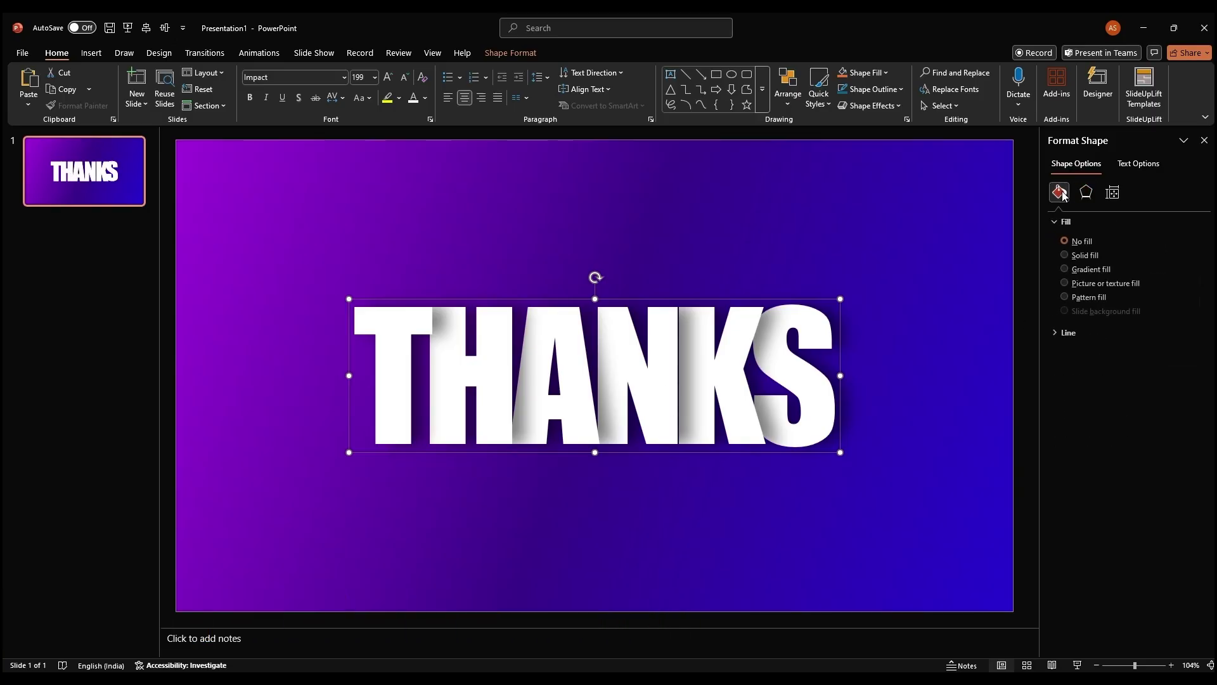
pyautogui.click(1092, 269)
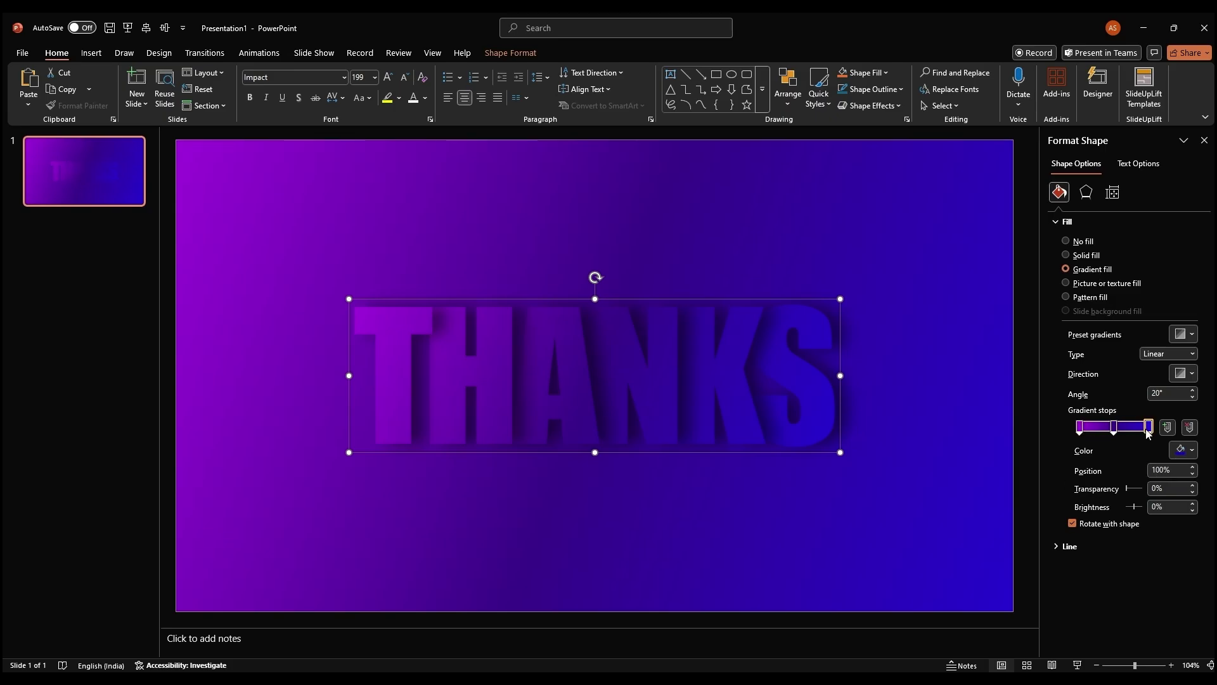
pyautogui.click(1183, 451)
pyautogui.click(1190, 244)
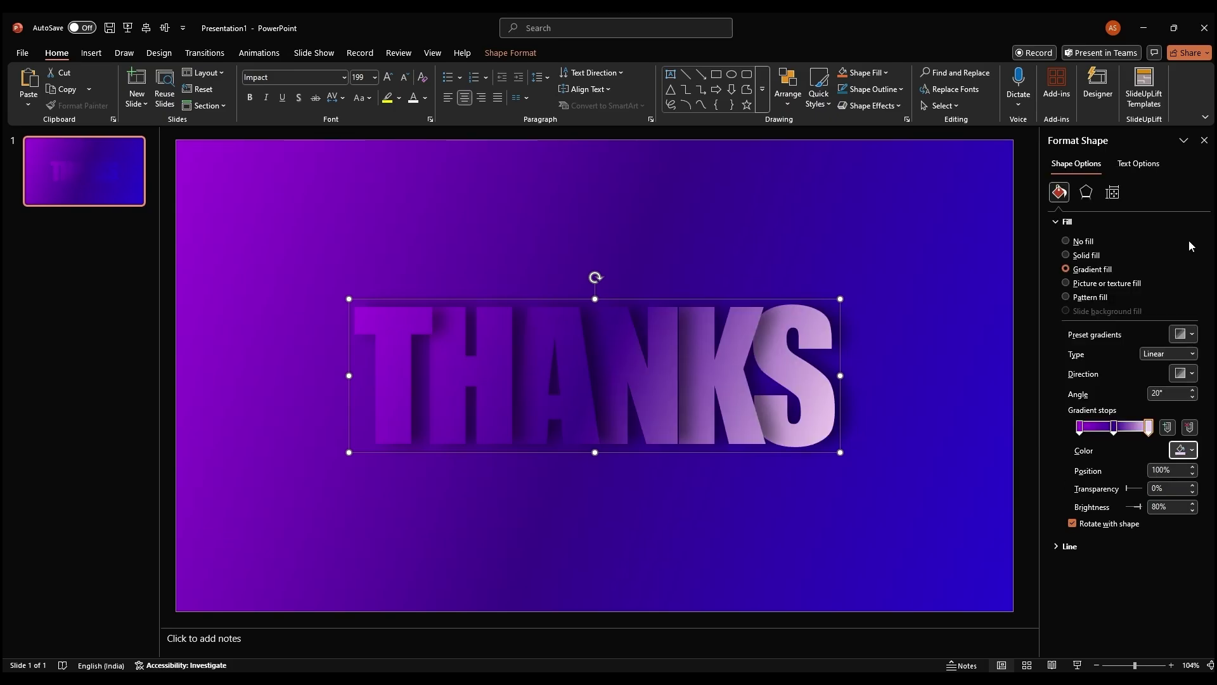
# - Set the letters' middle gradient stop at 50% to the custom colour #AAE8F8
pyautogui.click(1114, 427)
pyautogui.click(1183, 450)
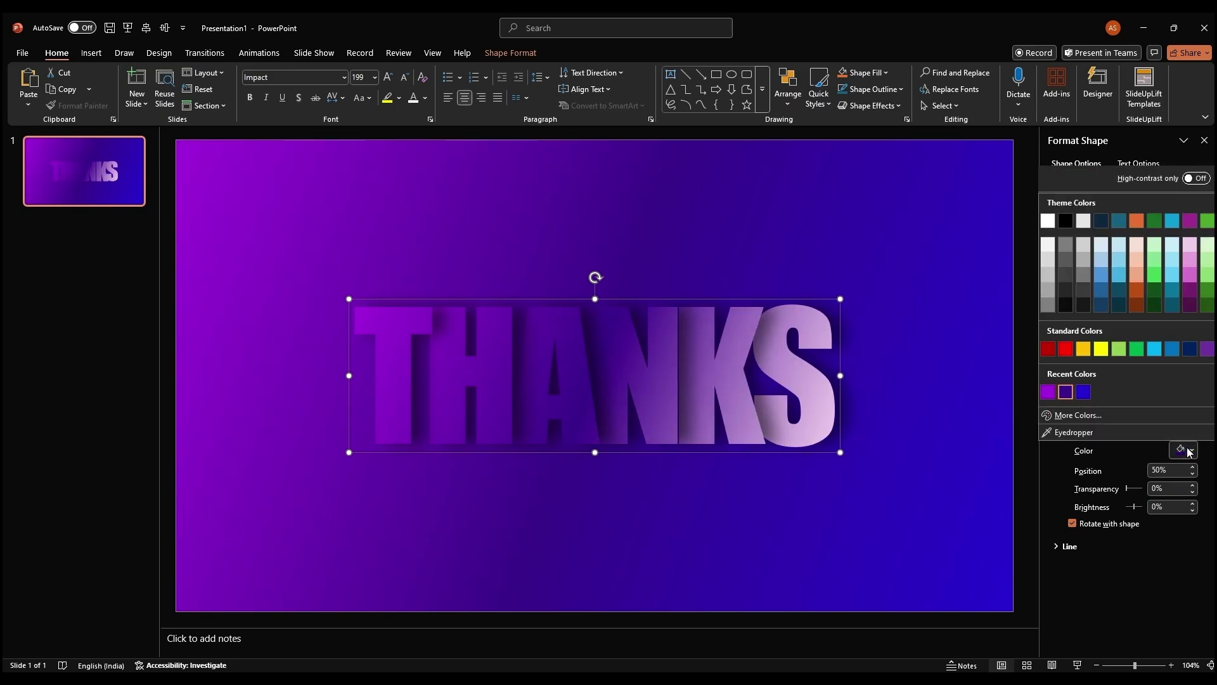
pyautogui.click(1085, 415)
pyautogui.doubleClick(591, 416)
pyautogui.write('#AAE')
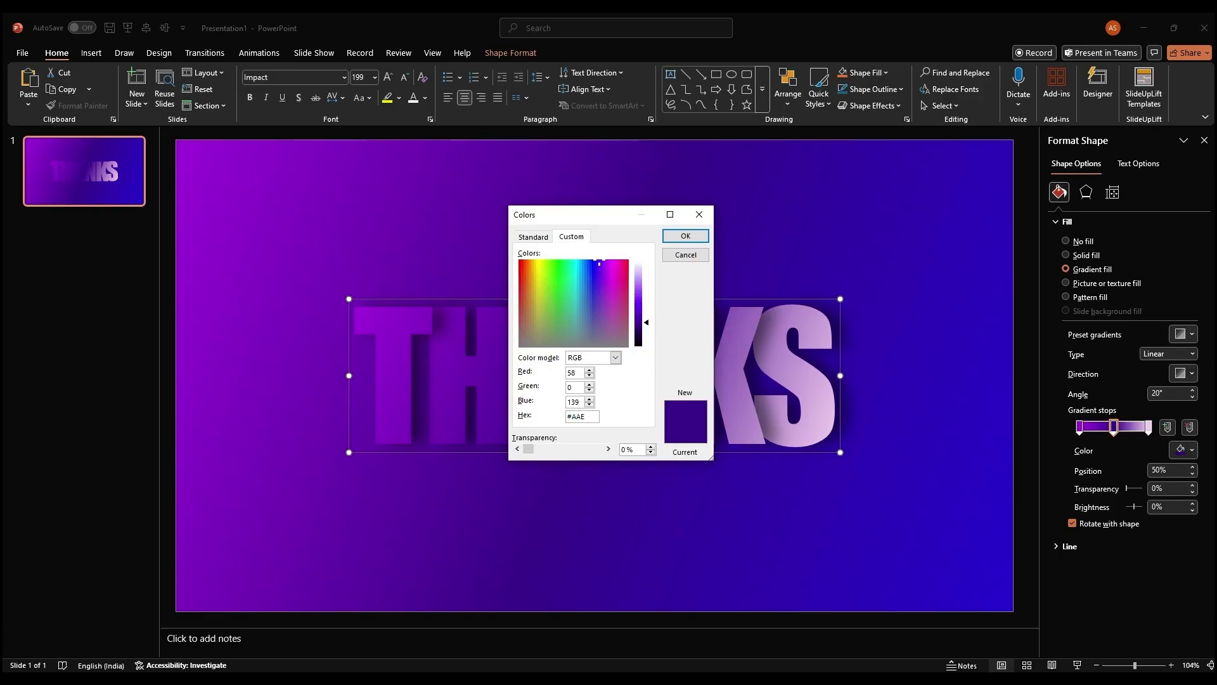
pyautogui.write('8F8')
pyautogui.press('Return')
# - Set the letters' first gradient stop at 0% to white
pyautogui.click(1079, 431)
pyautogui.click(1183, 450)
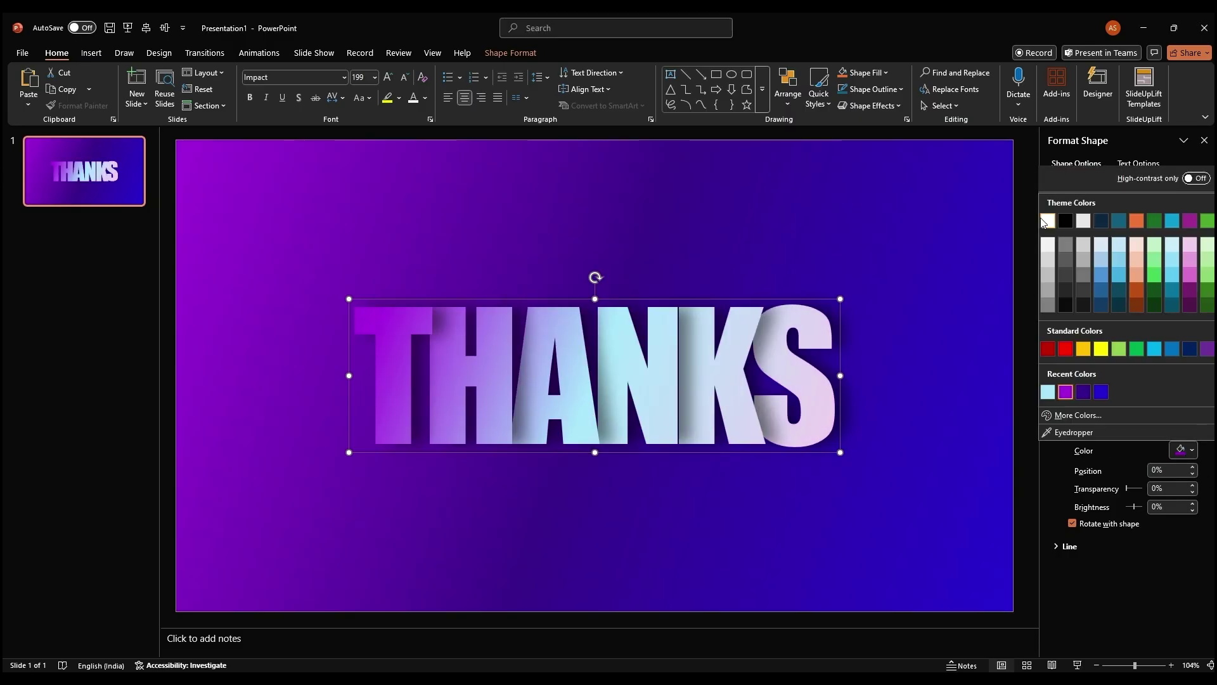
pyautogui.click(1048, 222)
# - Ungroup the THANKS letters and change their gradient type to Rectangular
pyautogui.rightClick(784, 353)
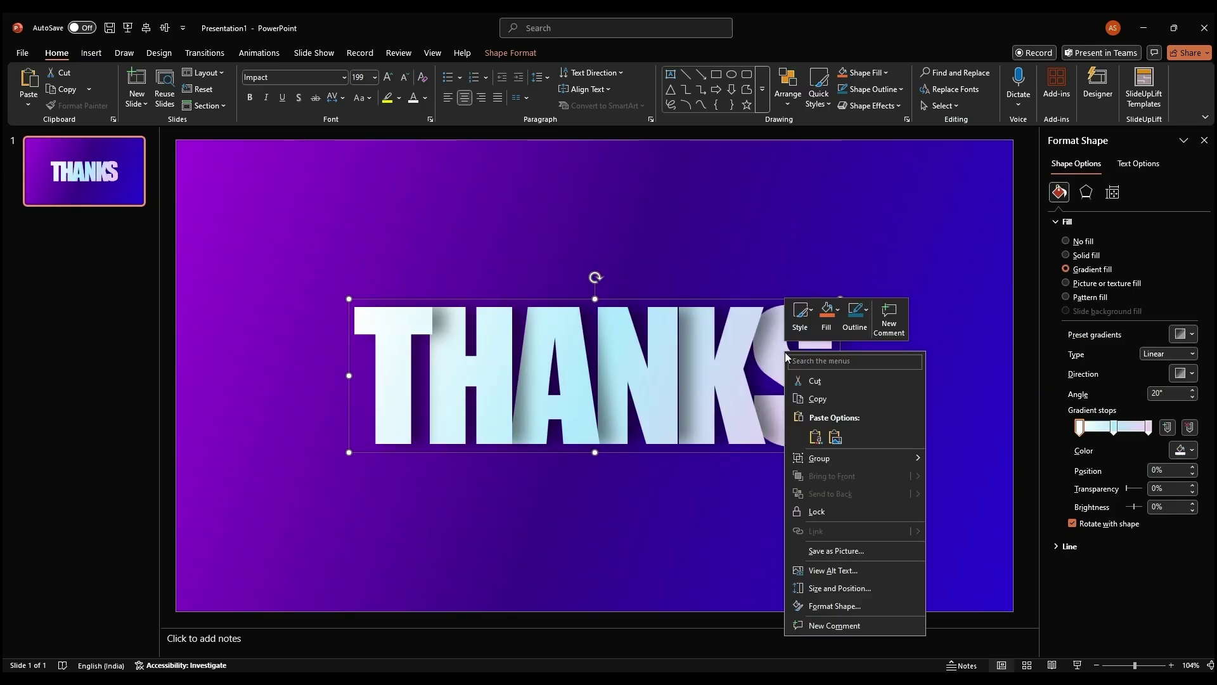
pyautogui.moveTo(827, 458)
pyautogui.click(981, 498)
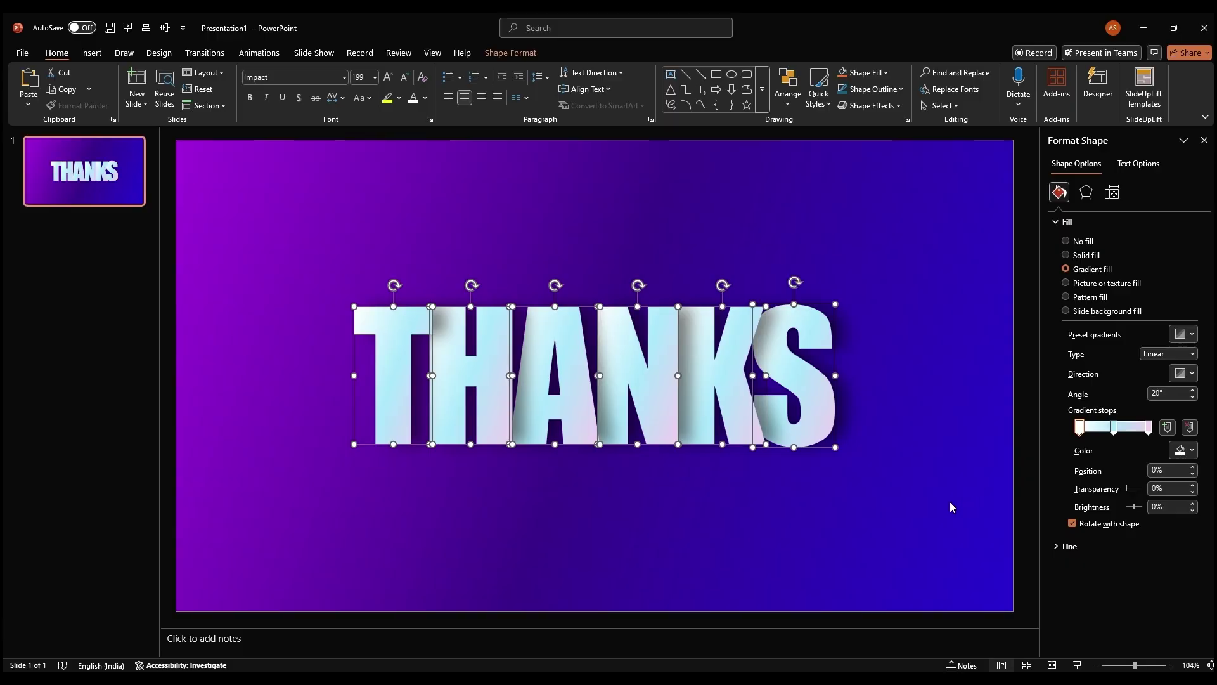
pyautogui.click(1190, 358)
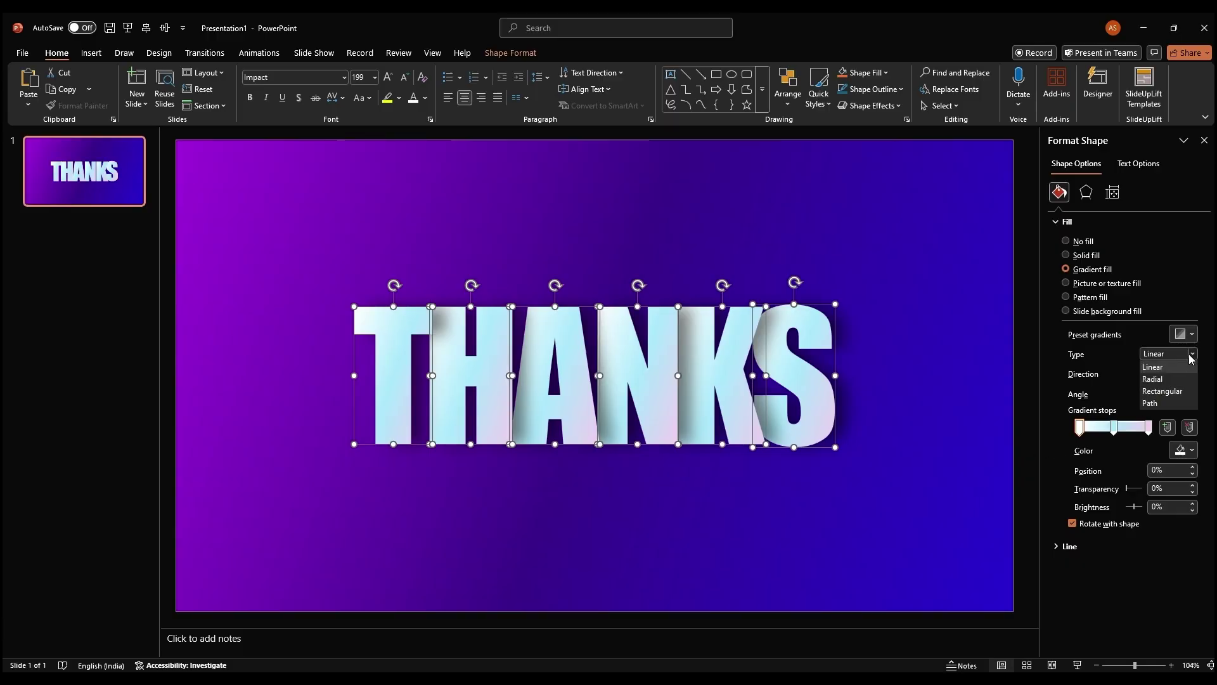
pyautogui.click(1170, 393)
pyautogui.click(935, 517)
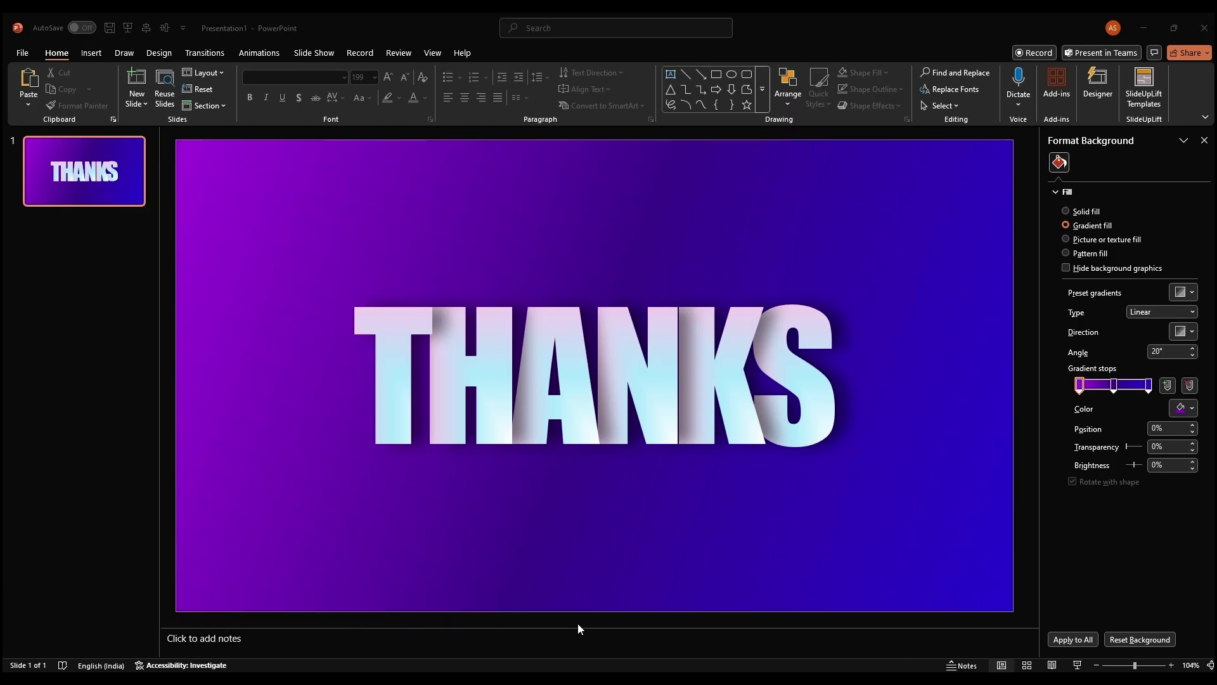
# - Draw a full-height rectangle about 19.05 cm high and 14.72 cm wide from the slide's left edge
pyautogui.click(716, 75)
pyautogui.moveTo(1135, 667); pyautogui.dragTo(1127, 665)
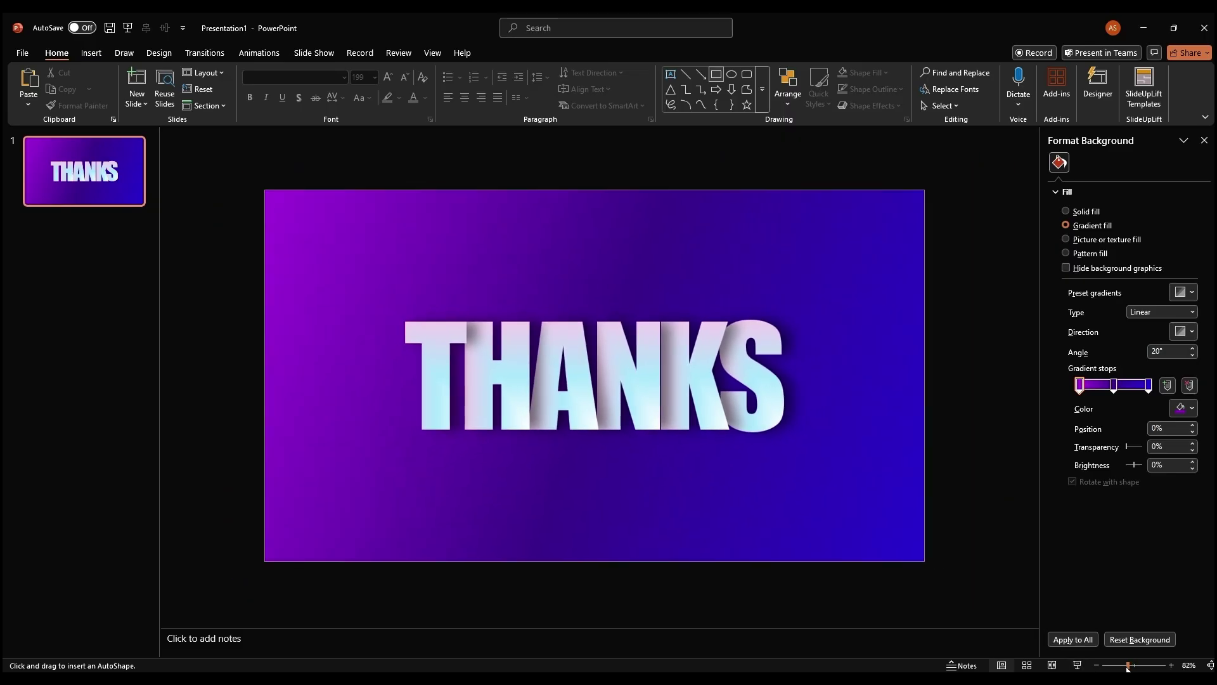
pyautogui.moveTo(281, 202); pyautogui.dragTo(556, 549)
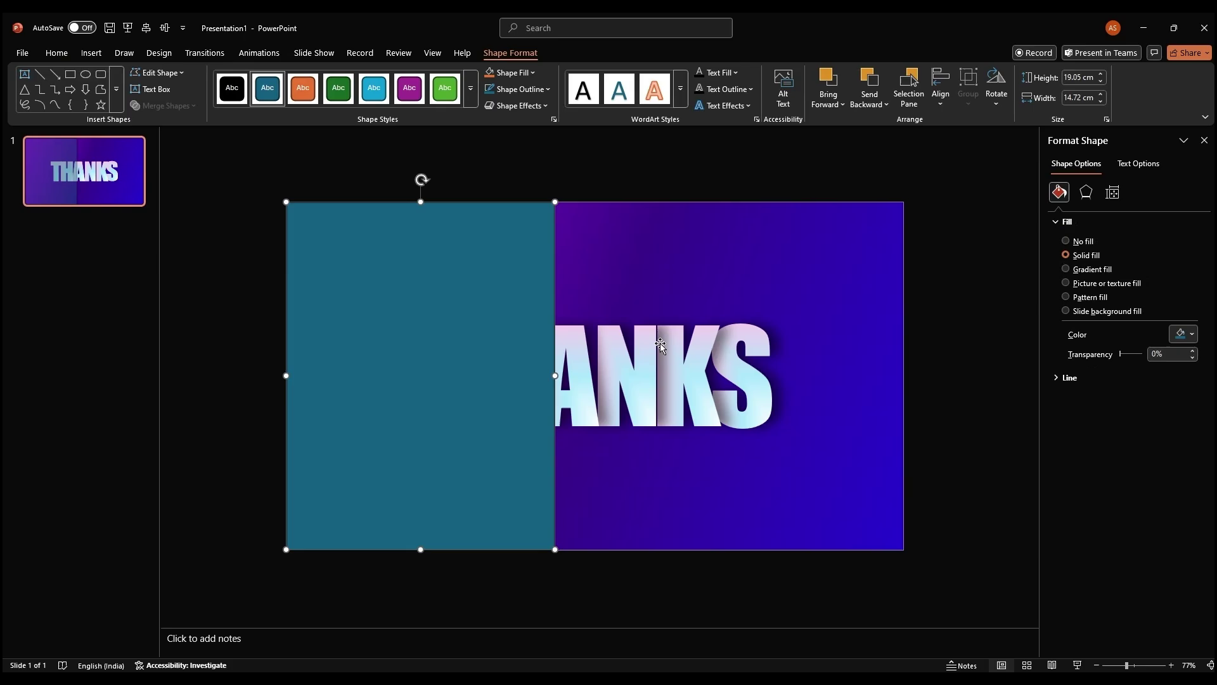
# - Edit the rectangle's points, adding one on its right edge and pulling it inward to the left to curve the edge
pyautogui.rightClick(543, 270)
pyautogui.click(596, 389)
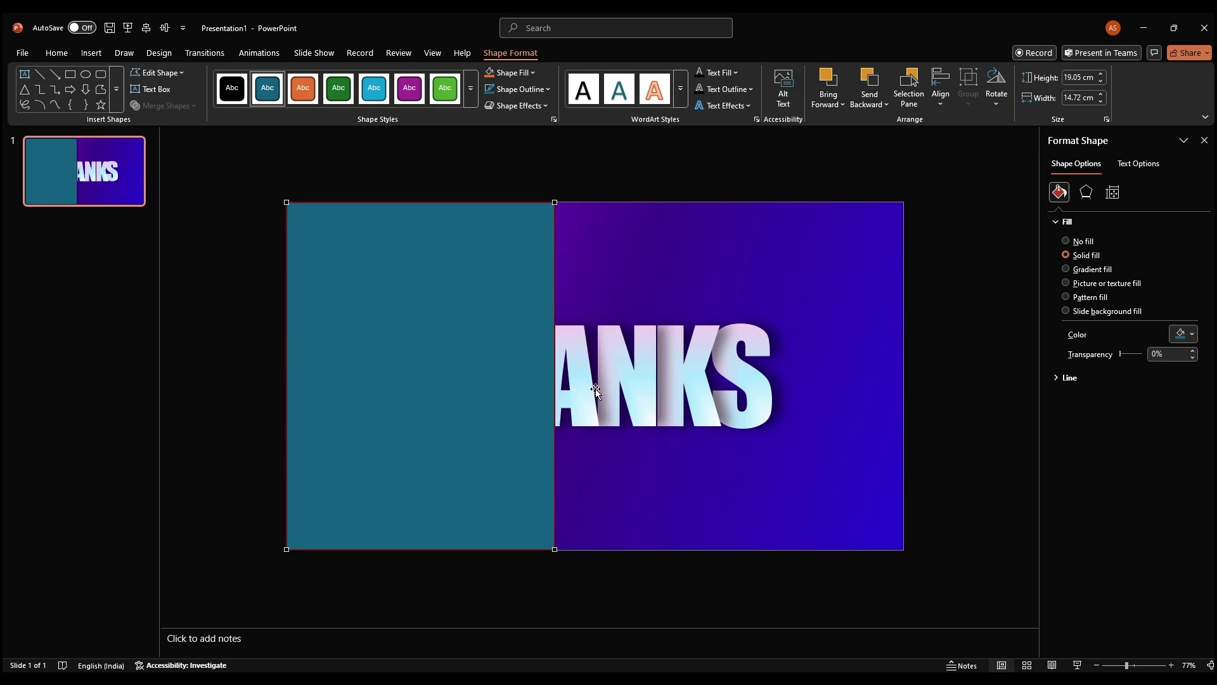
pyautogui.rightClick(554, 318)
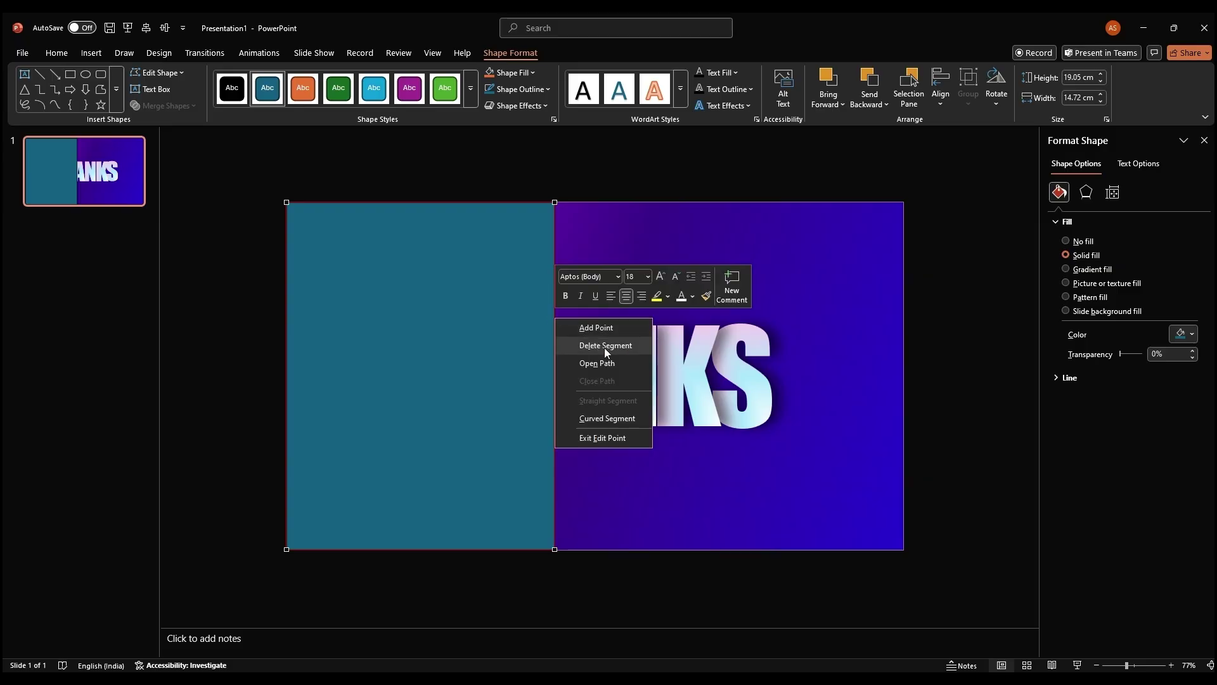
pyautogui.click(599, 328)
pyautogui.moveTo(556, 318); pyautogui.dragTo(467, 347)
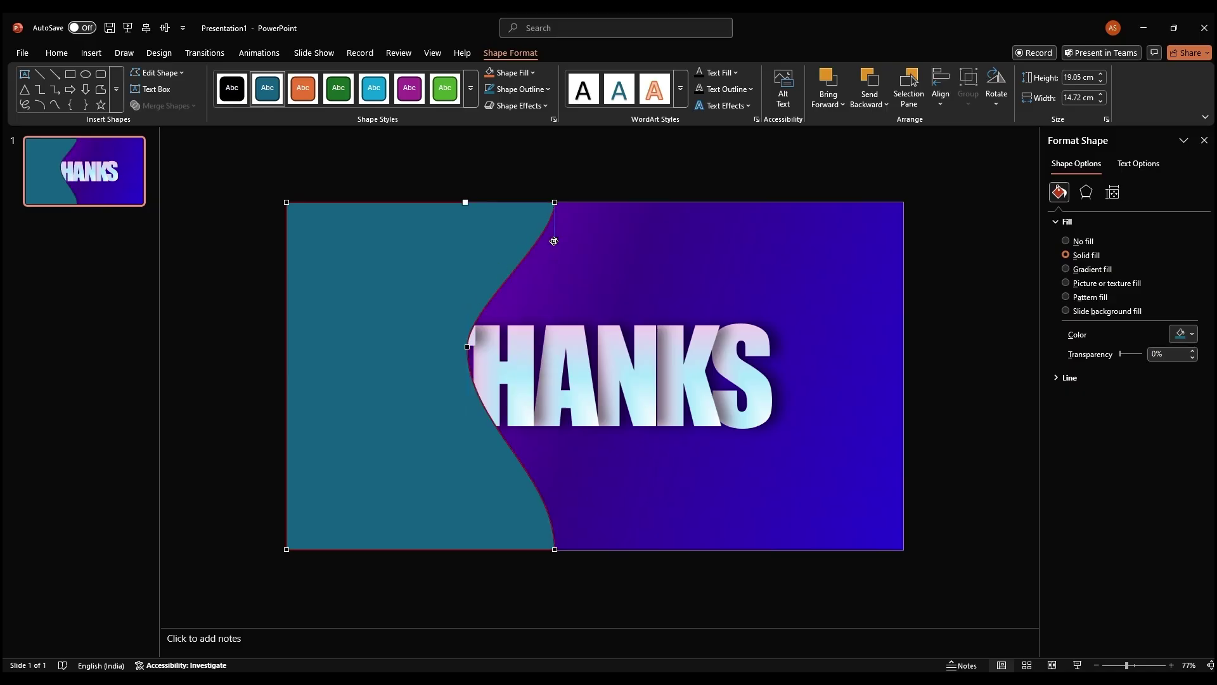
# - Shape the right edge into an S-shaped wave by adjusting the curve handles, the upper corner and the middle point
pyautogui.moveTo(554, 241); pyautogui.dragTo(597, 282)
pyautogui.click(555, 549)
pyautogui.moveTo(555, 473); pyautogui.dragTo(611, 426)
pyautogui.moveTo(554, 202); pyautogui.dragTo(477, 202)
pyautogui.moveTo(464, 352); pyautogui.dragTo(442, 357)
pyautogui.hotkey('ctrl', 'z')
pyautogui.rightClick(459, 350)
pyautogui.click(511, 447)
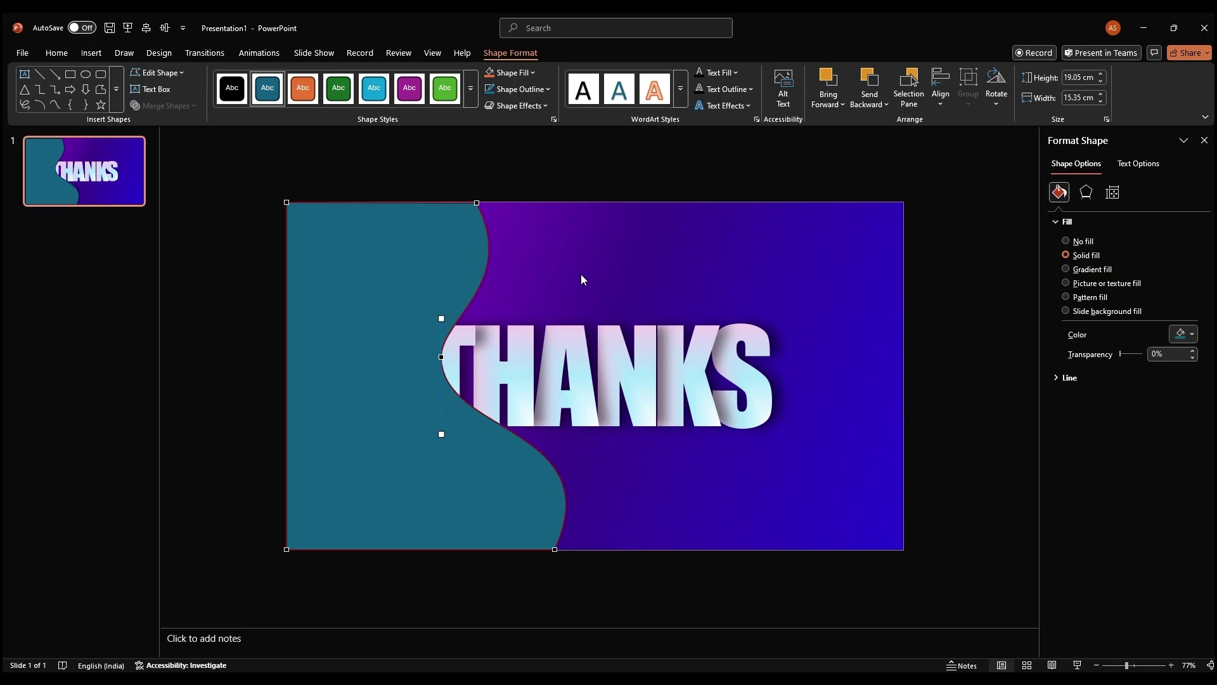
pyautogui.click(1035, 310)
# - Remove the wave shape's outline and stretch its top edge slightly above the slide to a height of 19.33 cm
pyautogui.click(516, 89)
pyautogui.click(534, 351)
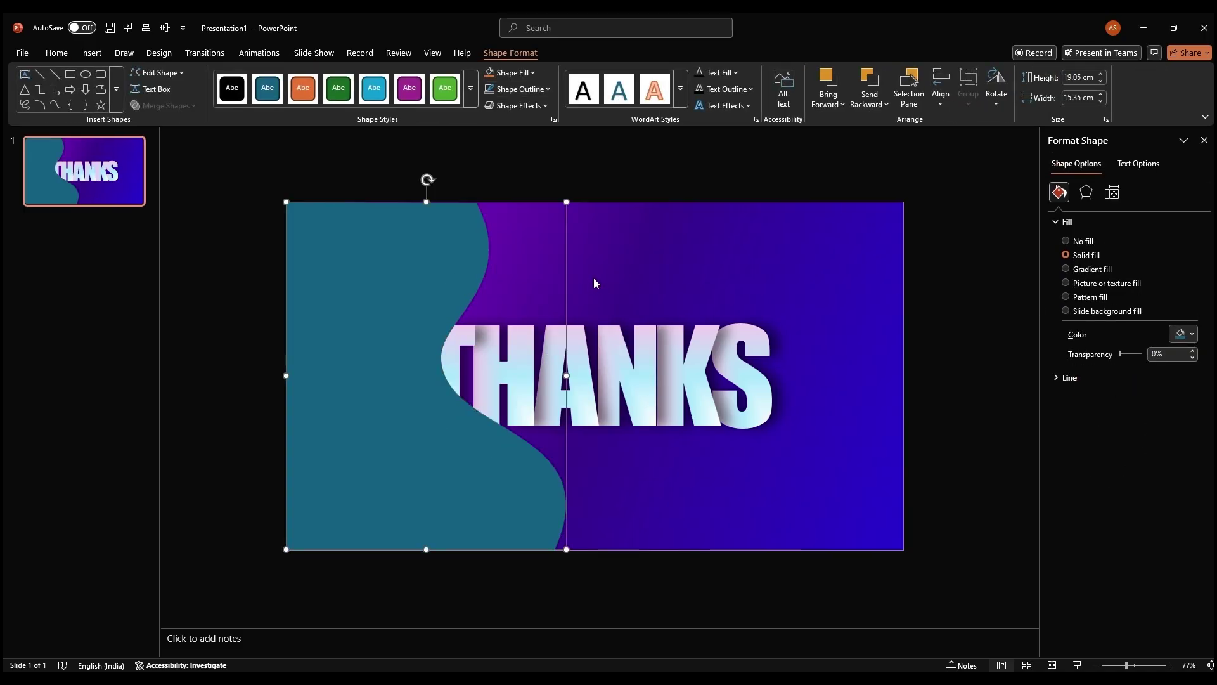
pyautogui.moveTo(426, 201); pyautogui.dragTo(426, 196)
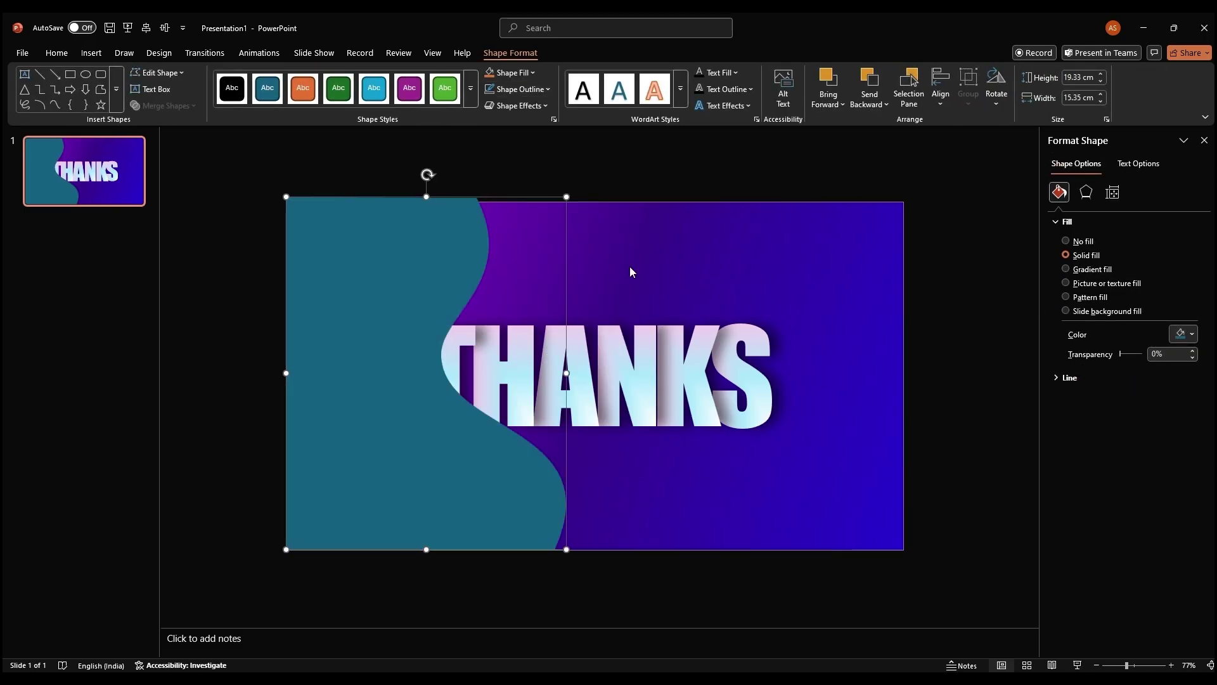
# - Fill the wave shape with the purple-to-blue linear gradient running upward at 270°
pyautogui.click(1099, 272)
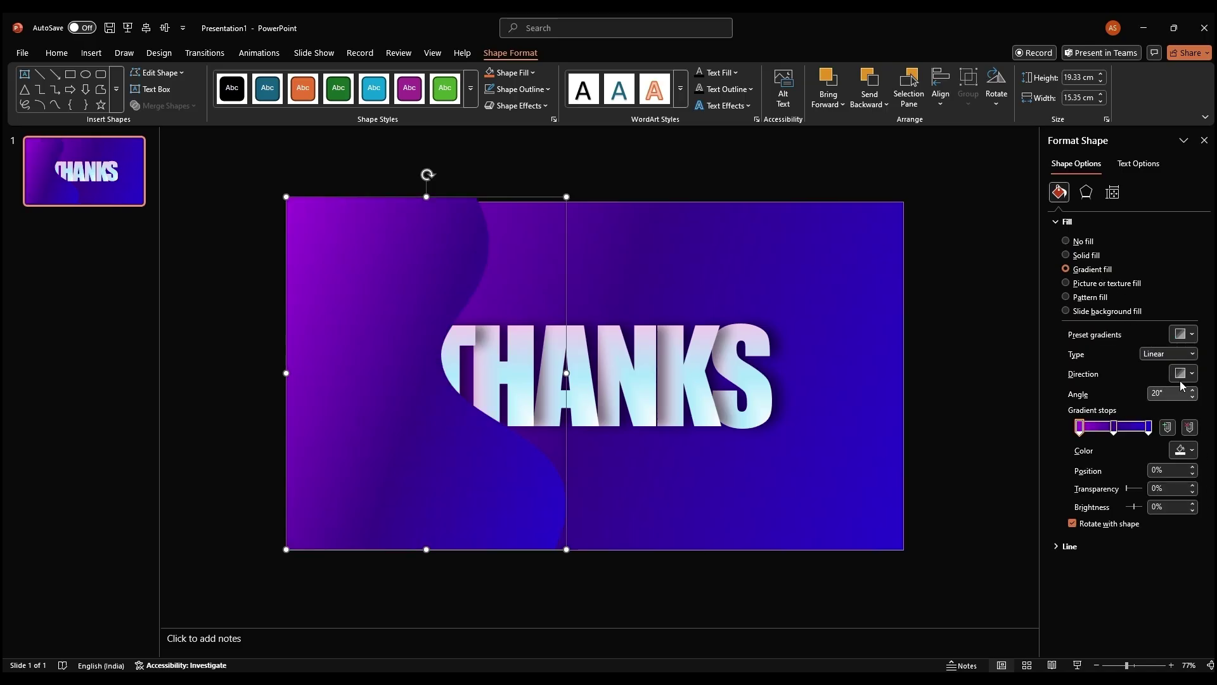
pyautogui.click(1188, 378)
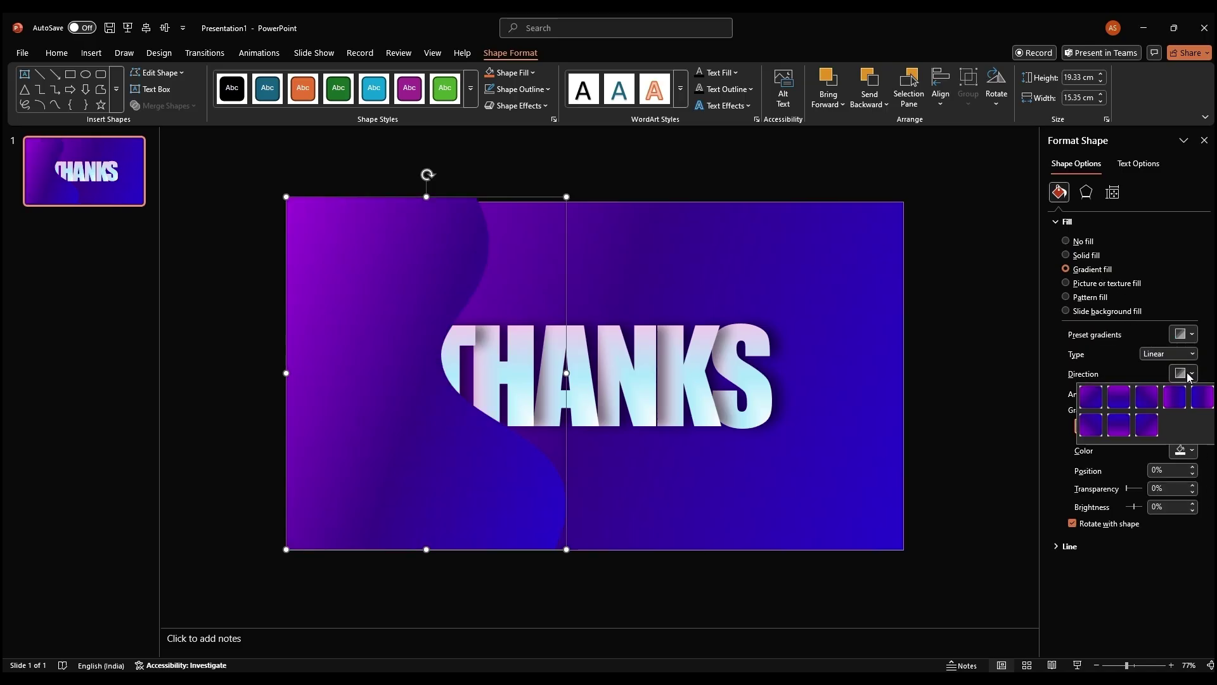
pyautogui.click(1124, 397)
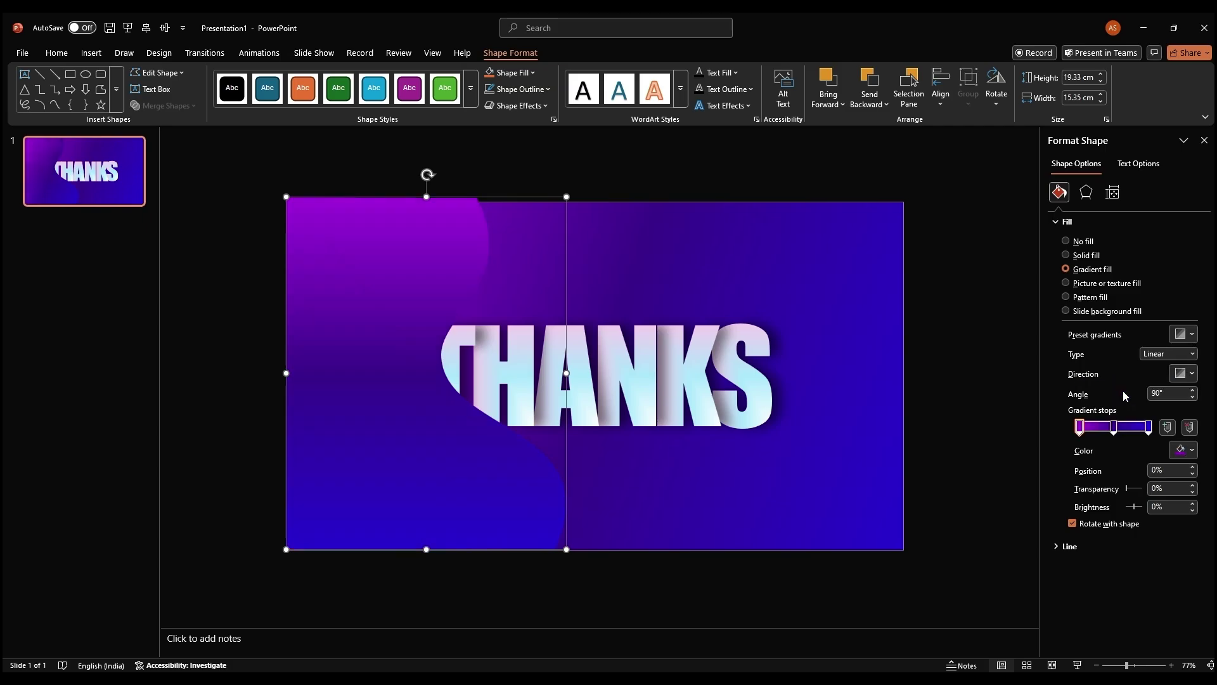
pyautogui.click(1183, 375)
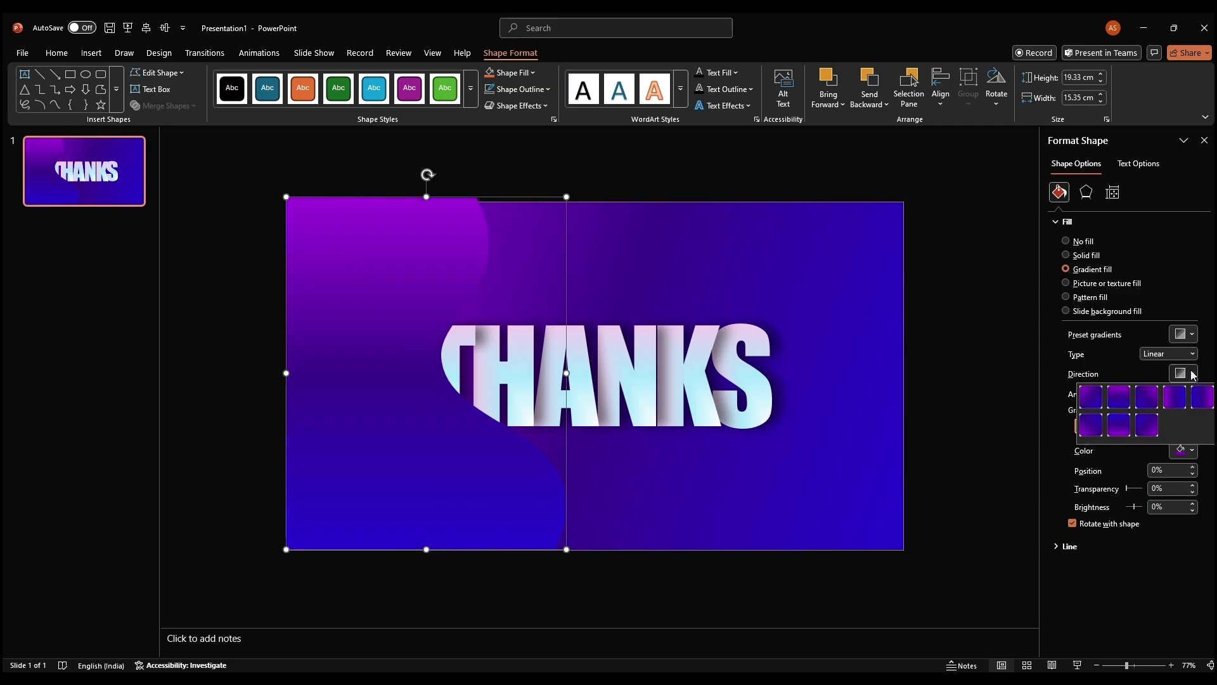
pyautogui.click(1154, 425)
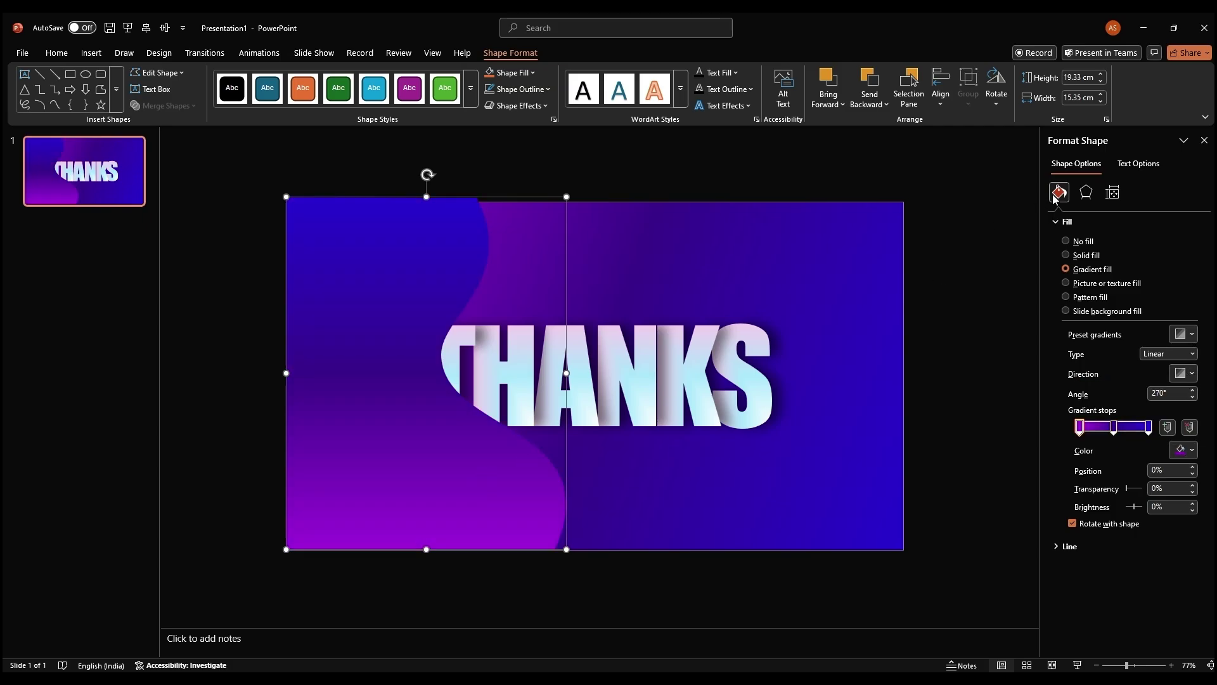
# - Add an outer Offset Right shadow to the wave with 73% transparency, 25 pt blur and 10 pt distance
pyautogui.click(1086, 192)
pyautogui.click(1183, 239)
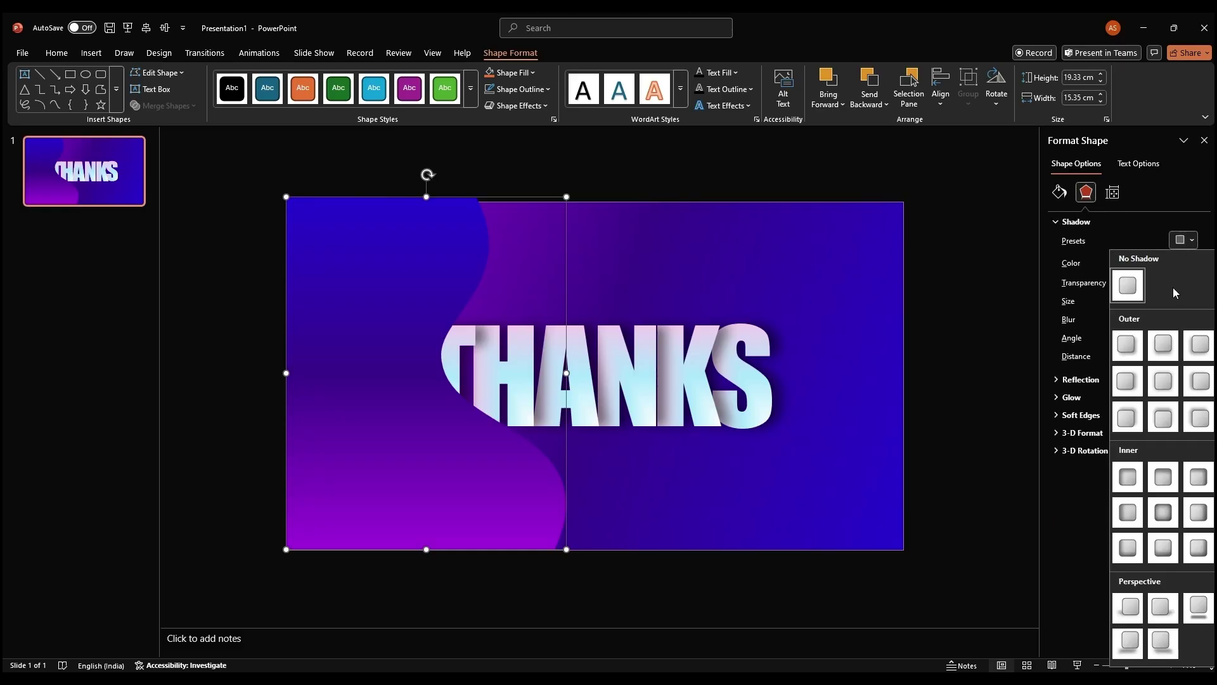
pyautogui.click(1133, 390)
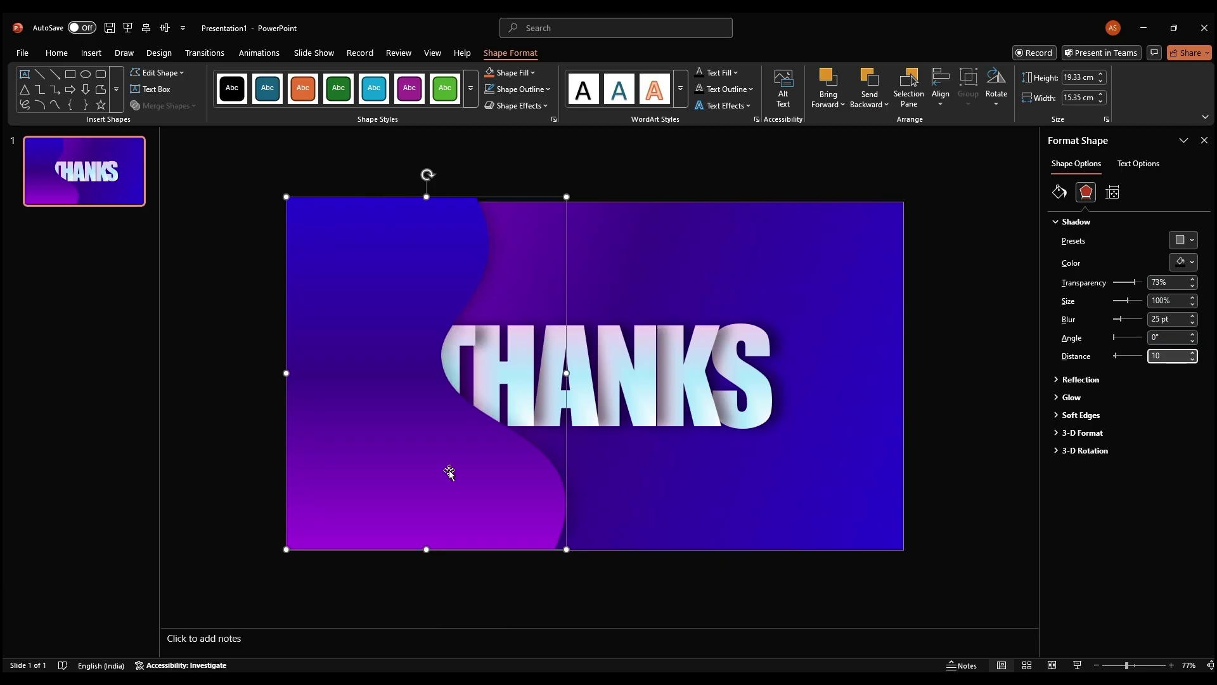
# - Duplicate the wave a little to its left and copy the letter S's pale gradient and shadow onto the duplicate
pyautogui.moveTo(465, 467); pyautogui.dragTo(434, 444)
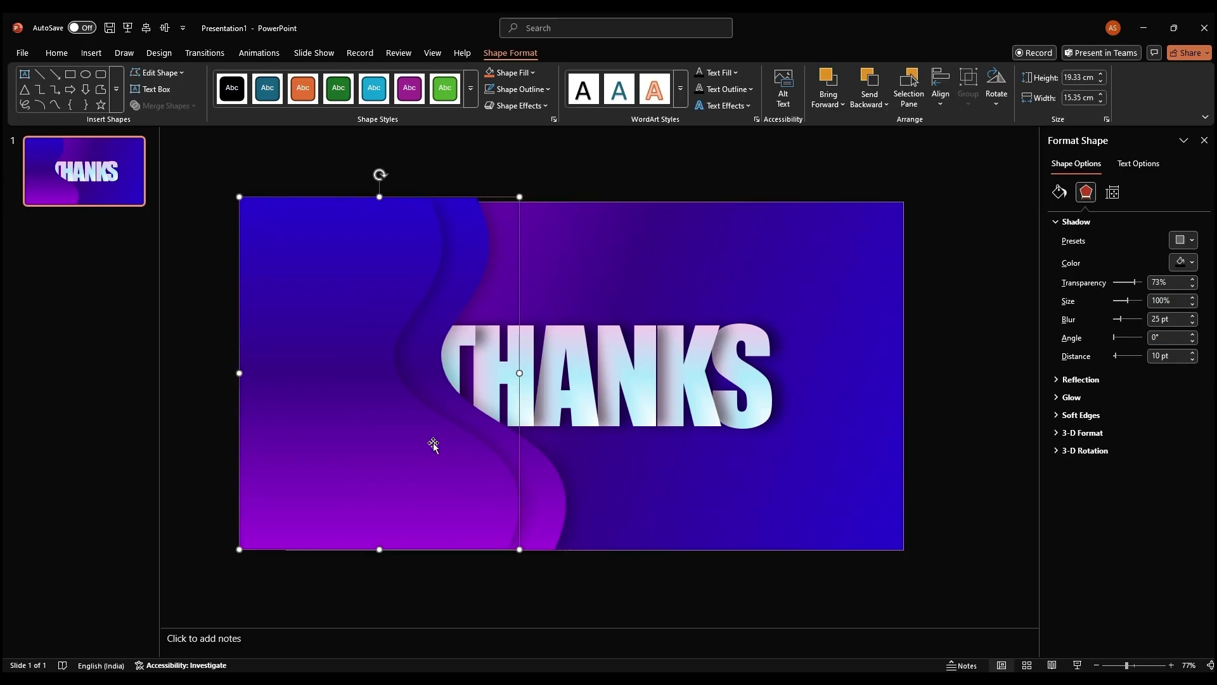
pyautogui.click(760, 399)
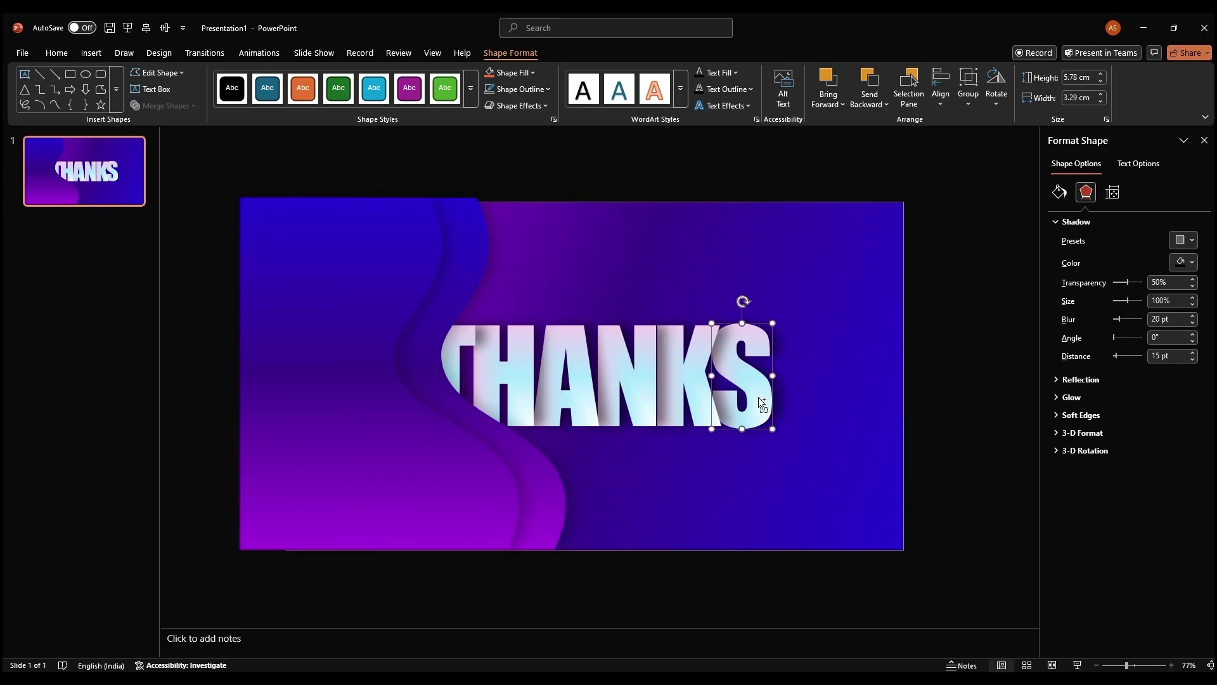
pyautogui.click(439, 490)
pyautogui.hotkey('ctrl', 'shift', 'v')
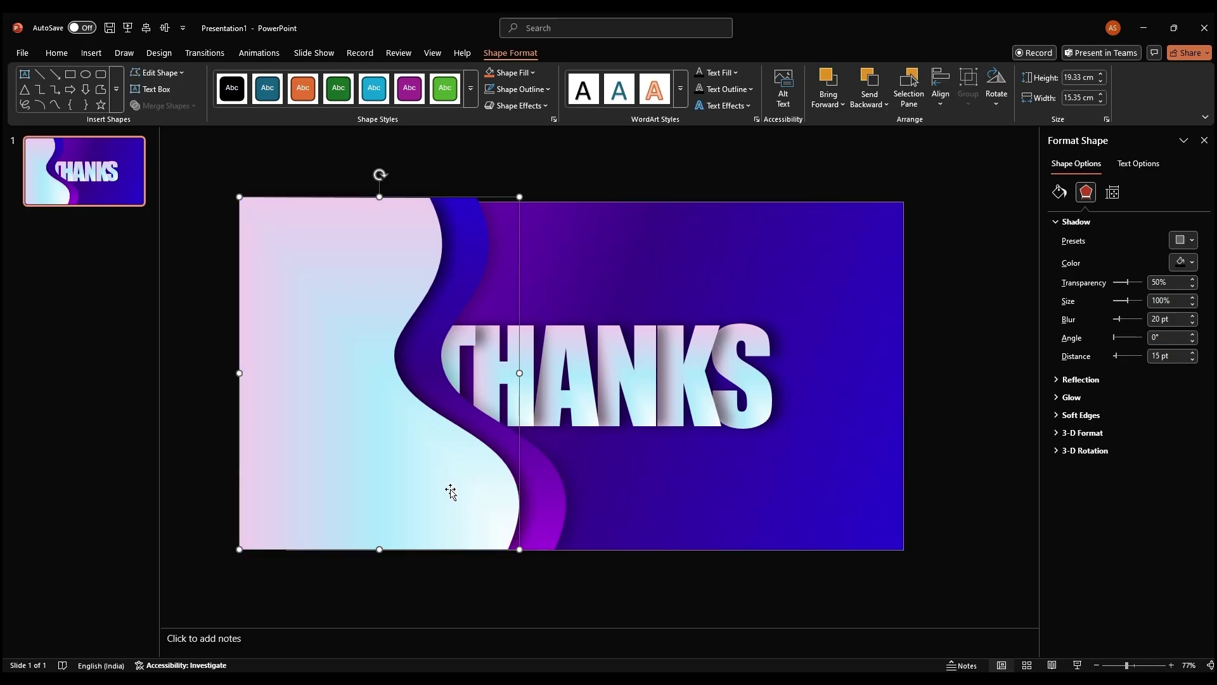
pyautogui.moveTo(450, 492); pyautogui.dragTo(468, 492)
pyautogui.keyDown('shift'); pyautogui.click(563, 495); pyautogui.keyUp('shift')
pyautogui.press('Escape')
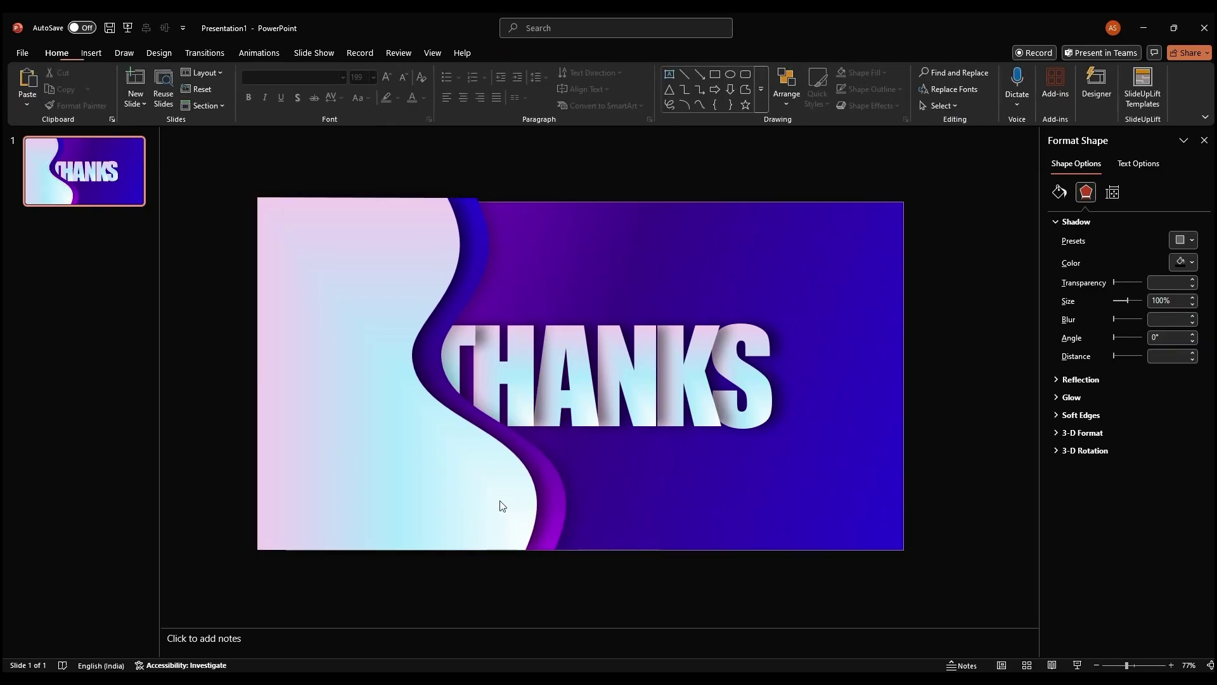
# - Duplicate the pale wave slightly further left and set the copy's shadow transparency to 86%
pyautogui.click(494, 501)
pyautogui.moveTo(478, 490); pyautogui.dragTo(455, 488)
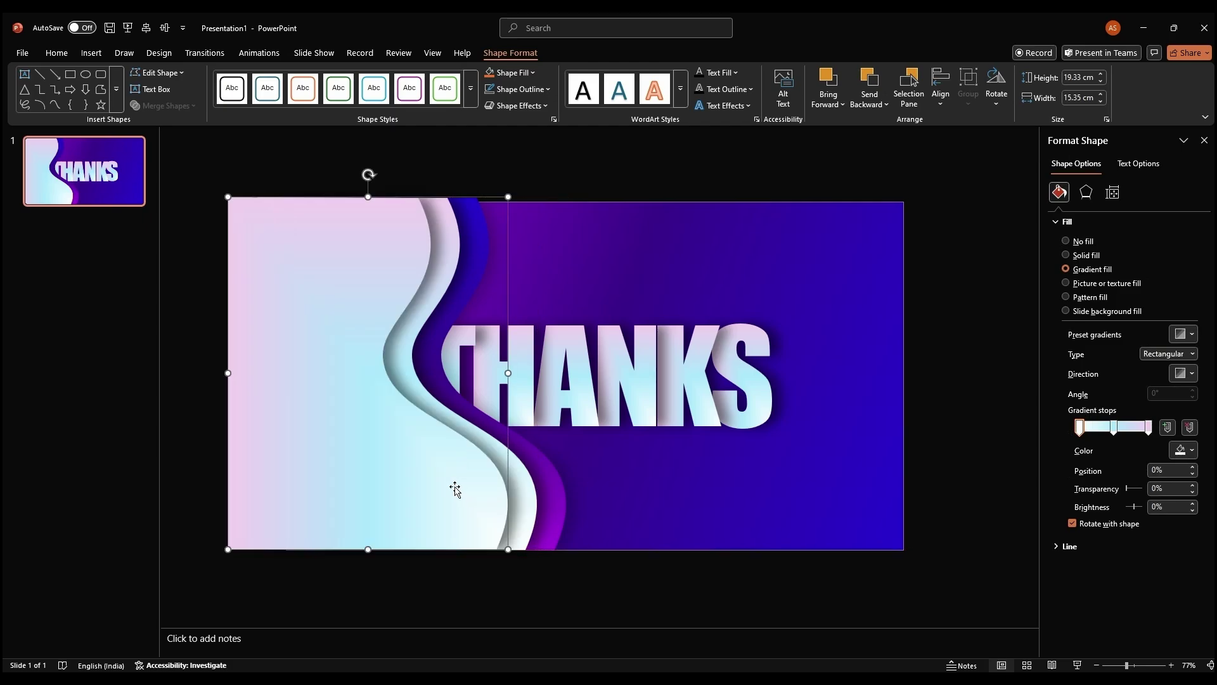
pyautogui.click(1086, 192)
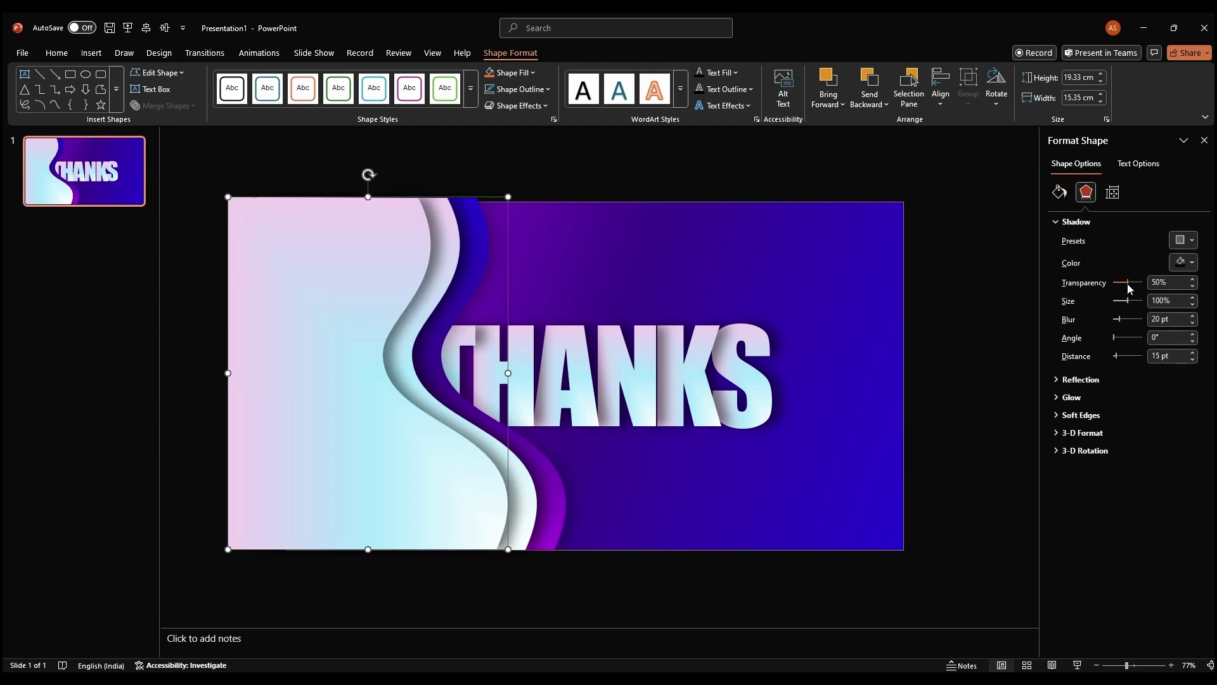
pyautogui.moveTo(1127, 283); pyautogui.dragTo(1139, 279)
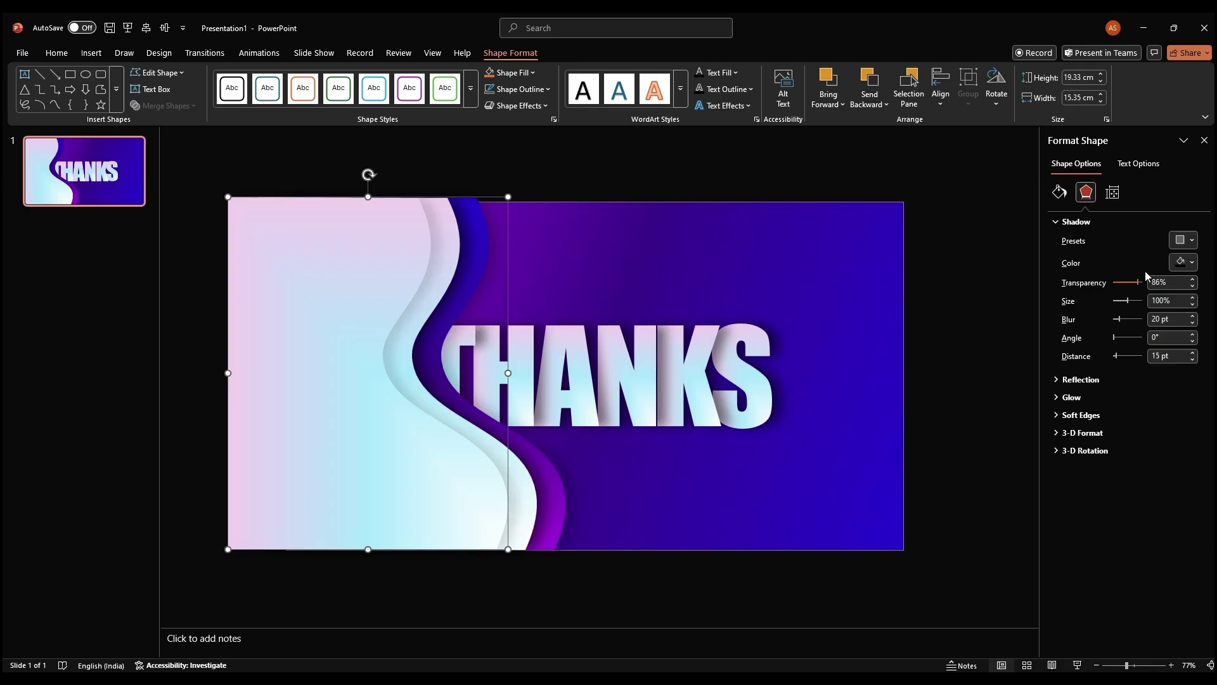
# - Change the newest pale wave's rectangular gradient direction so it radiates from the top-left corner
pyautogui.click(1059, 192)
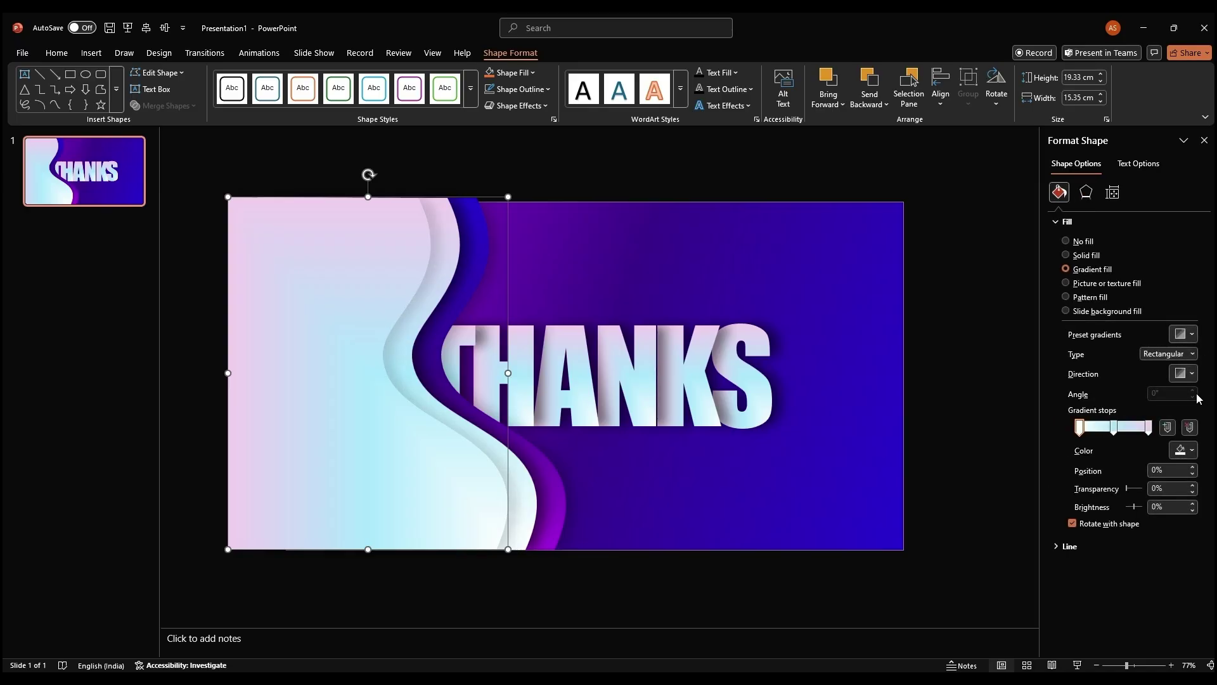
pyautogui.click(1192, 374)
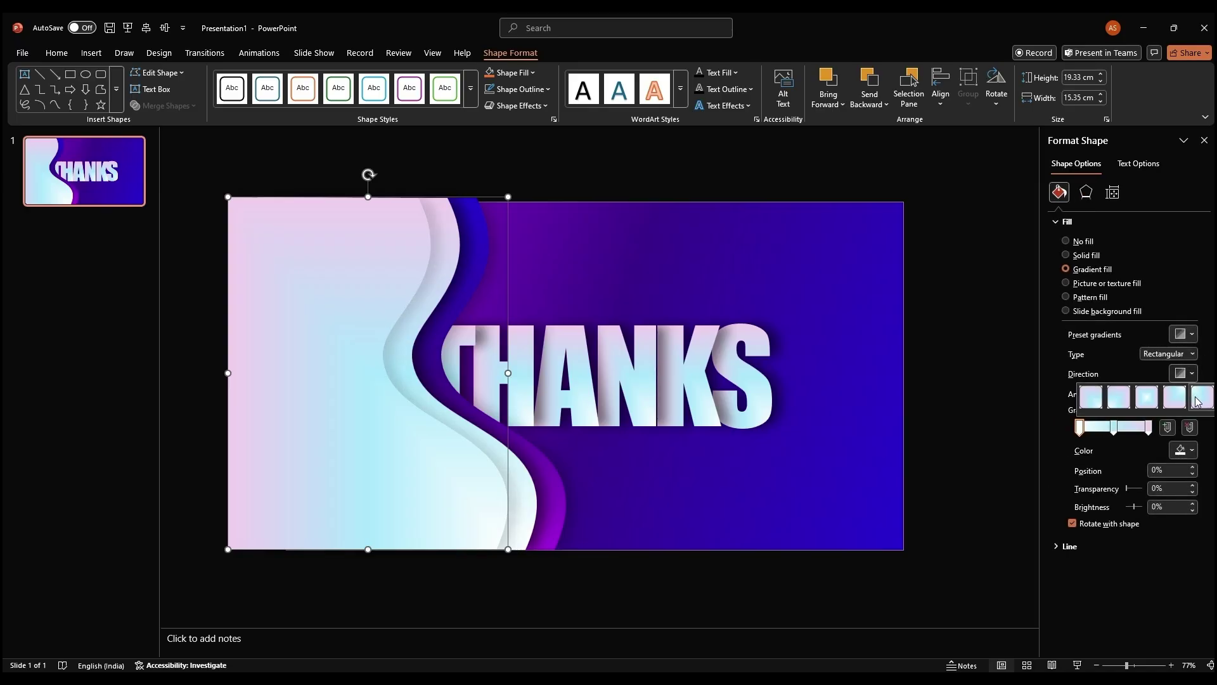
pyautogui.click(1198, 399)
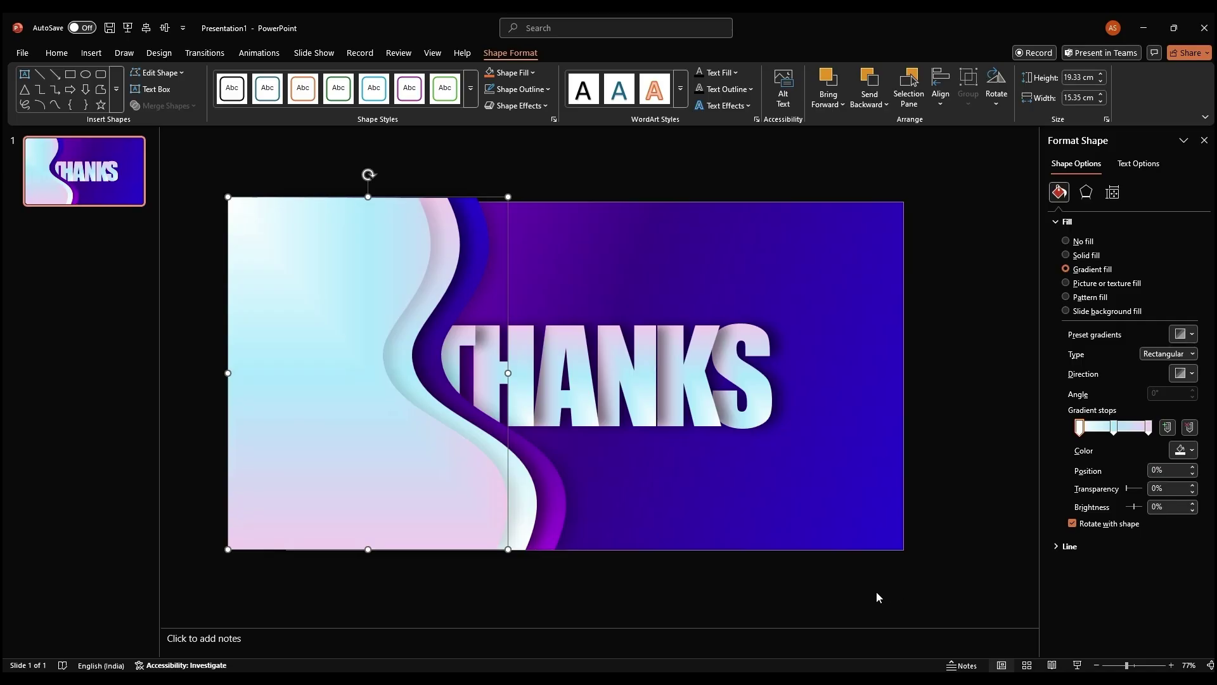
pyautogui.click(775, 571)
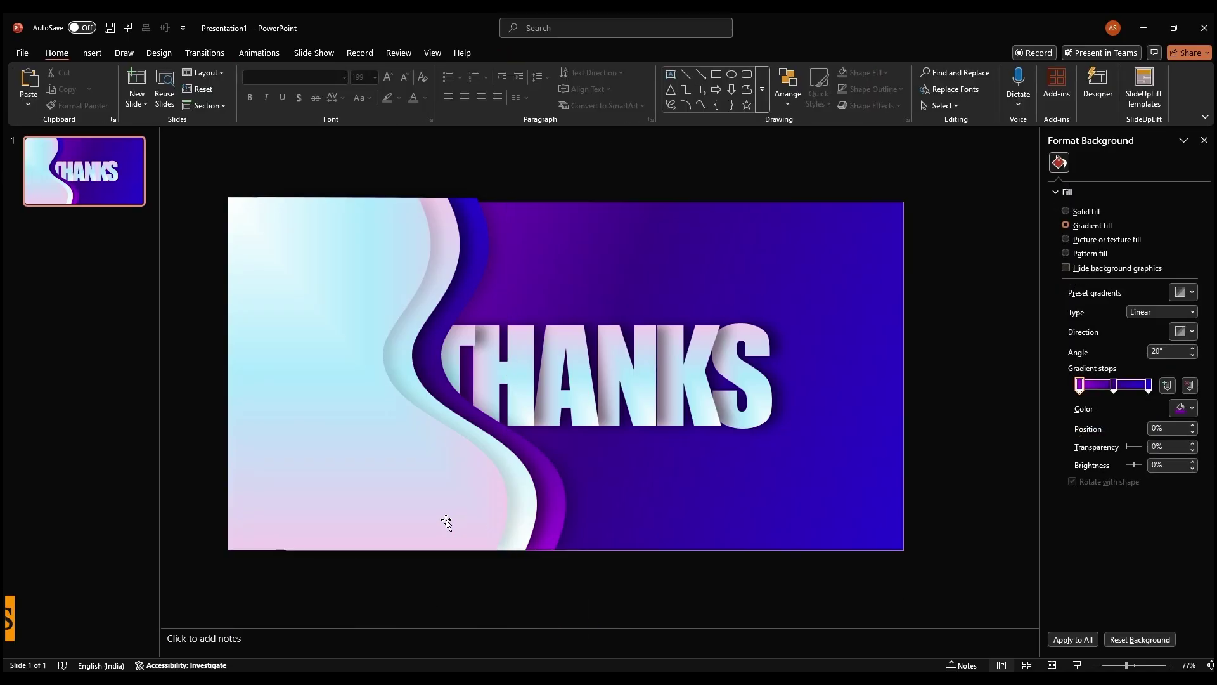
# - Group the three stacked waves and enlarge the group to 23.3 cm high and 18.55 cm wide
pyautogui.click(479, 240)
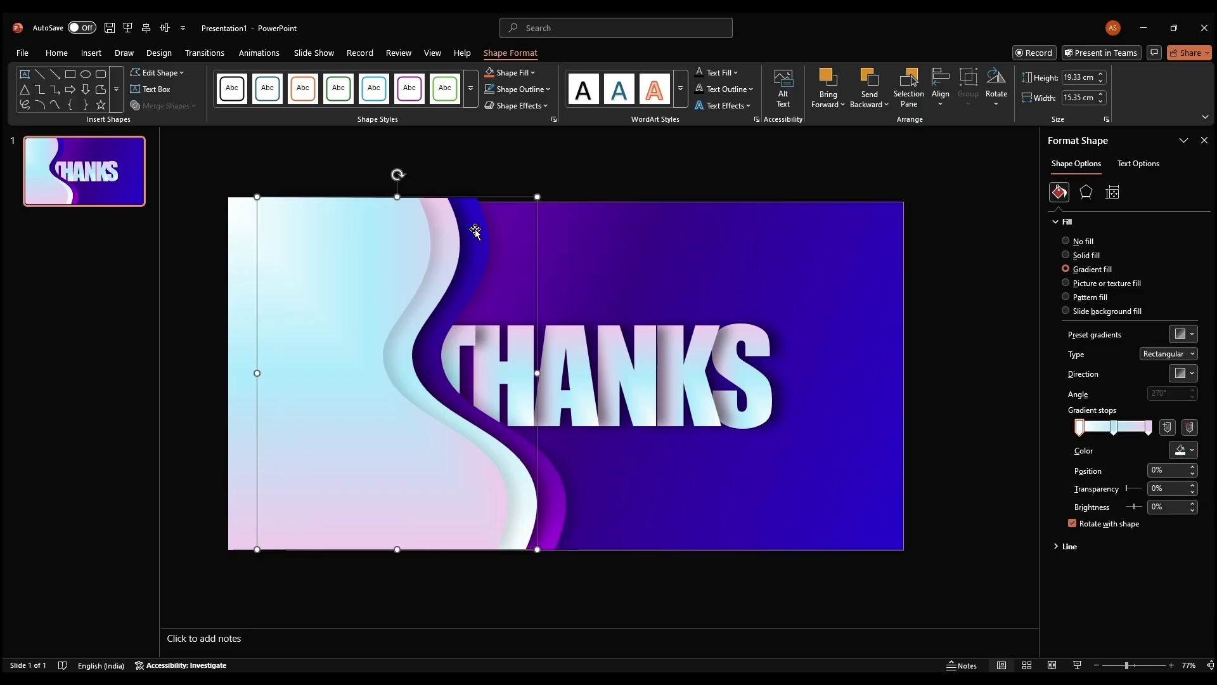
pyautogui.click(476, 233)
pyautogui.keyDown('shift'); pyautogui.click(447, 235); pyautogui.keyUp('shift')
pyautogui.keyDown('shift'); pyautogui.click(420, 219); pyautogui.keyUp('shift')
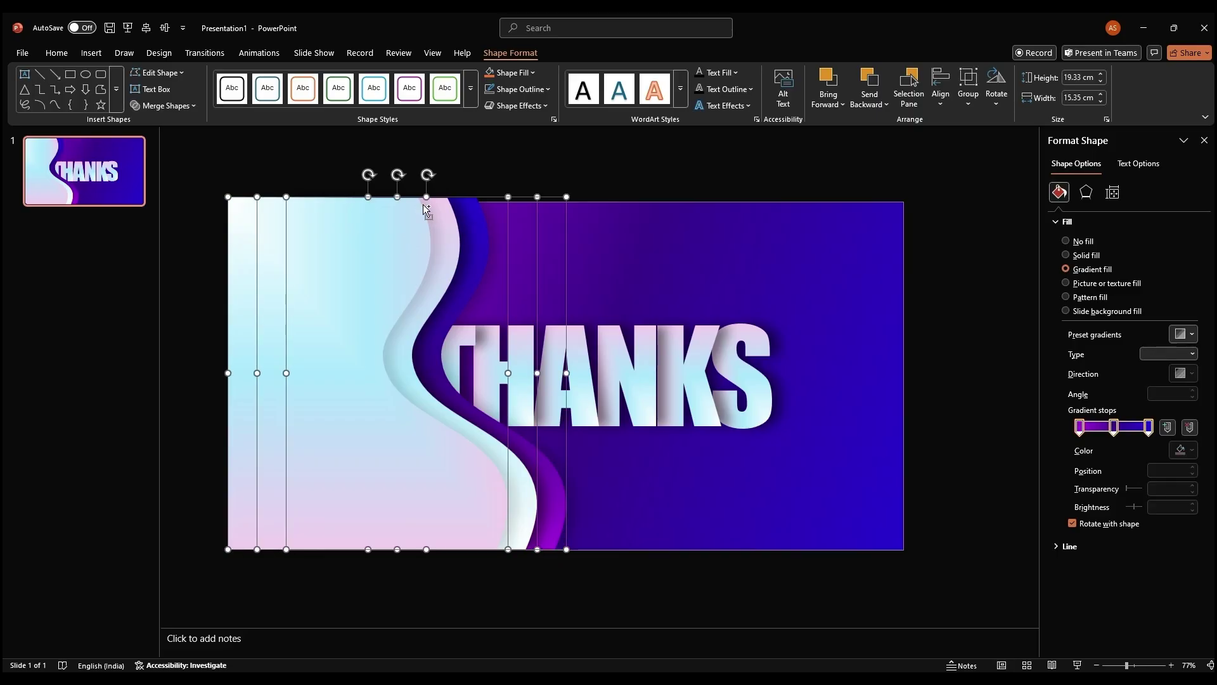
pyautogui.hotkey('ctrl', 'g')
pyautogui.moveTo(397, 195); pyautogui.dragTo(438, 123)
# - Duplicate the wave group to the right and flip the copy both horizontally and vertically
pyautogui.moveTo(387, 492); pyautogui.dragTo(767, 493)
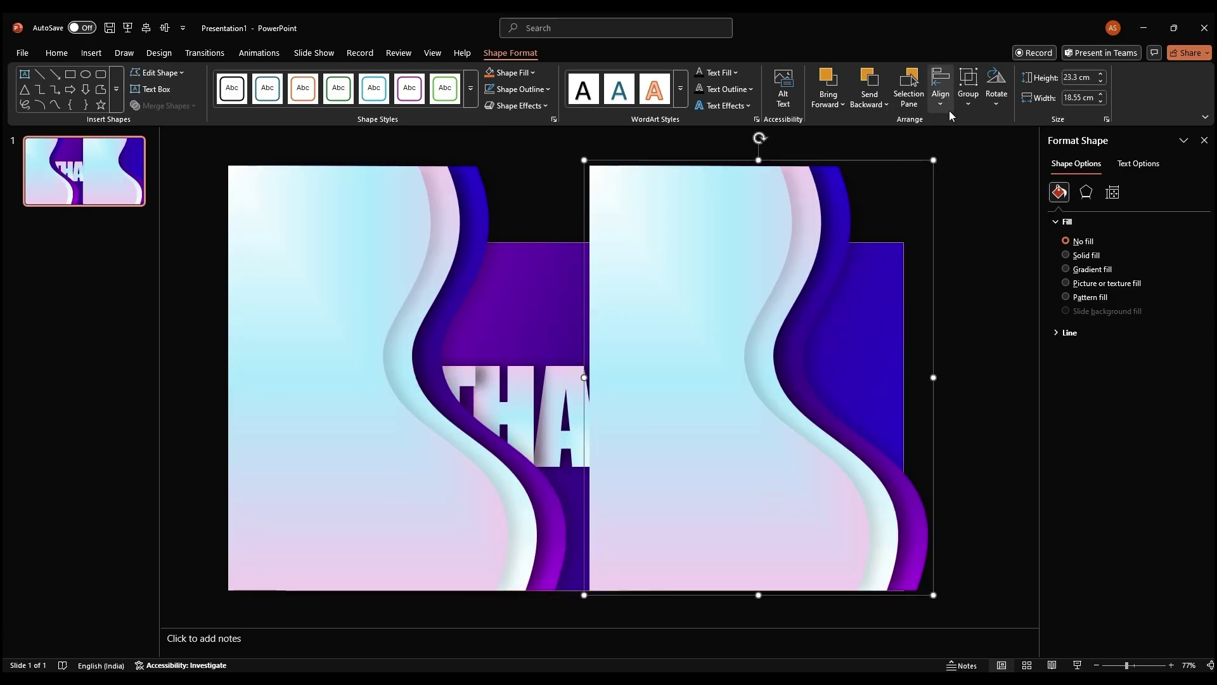
pyautogui.click(996, 101)
pyautogui.click(1018, 177)
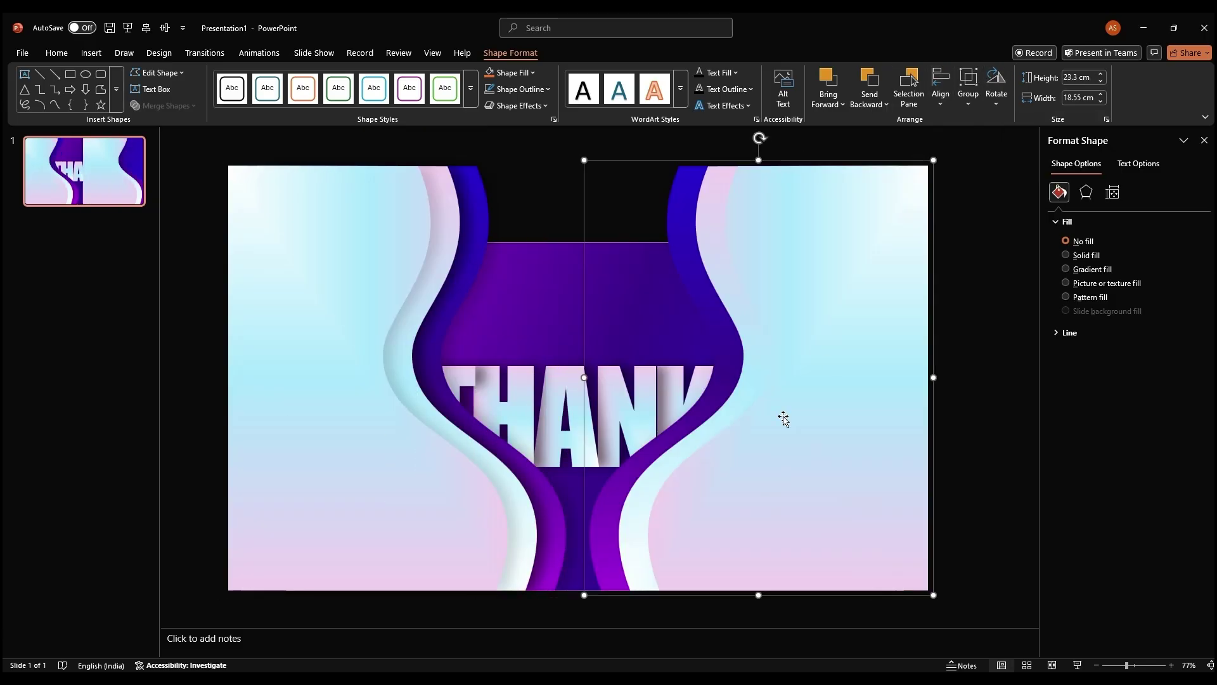
pyautogui.click(996, 101)
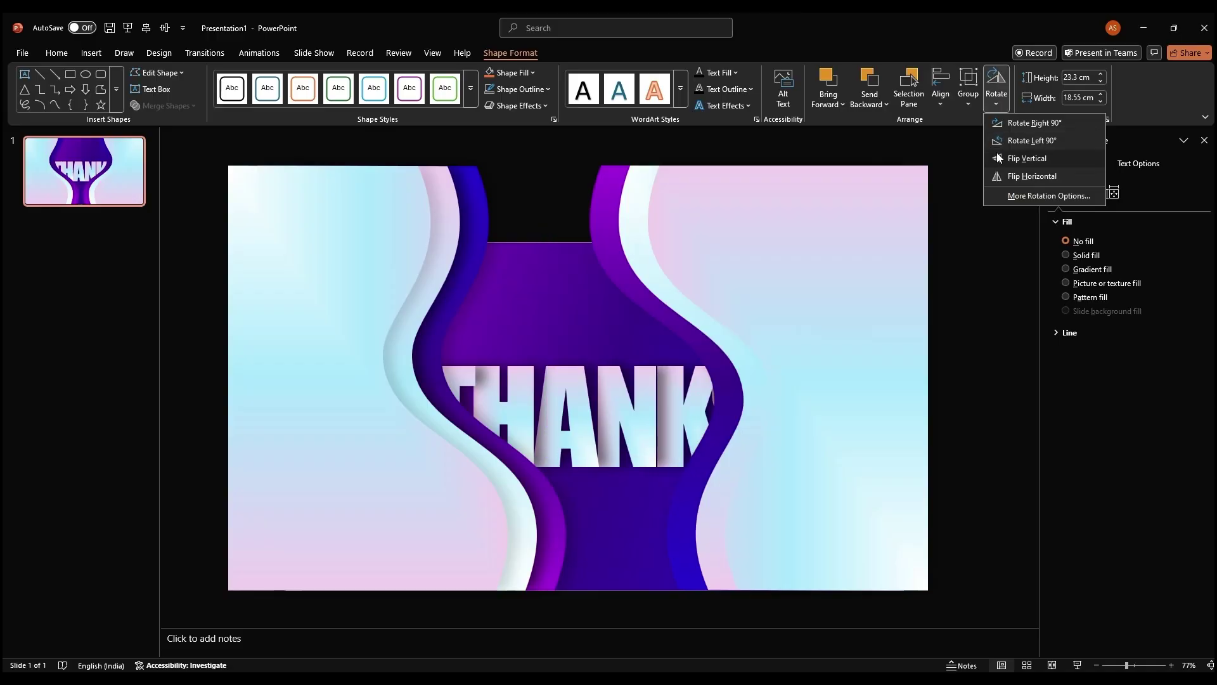
pyautogui.click(1018, 159)
# - Move the flipped wave group down and left so its curved edge overlaps the original group's wavy edge
pyautogui.scroll(-1, 750, 371)
pyautogui.scroll(-1, 749, 367)
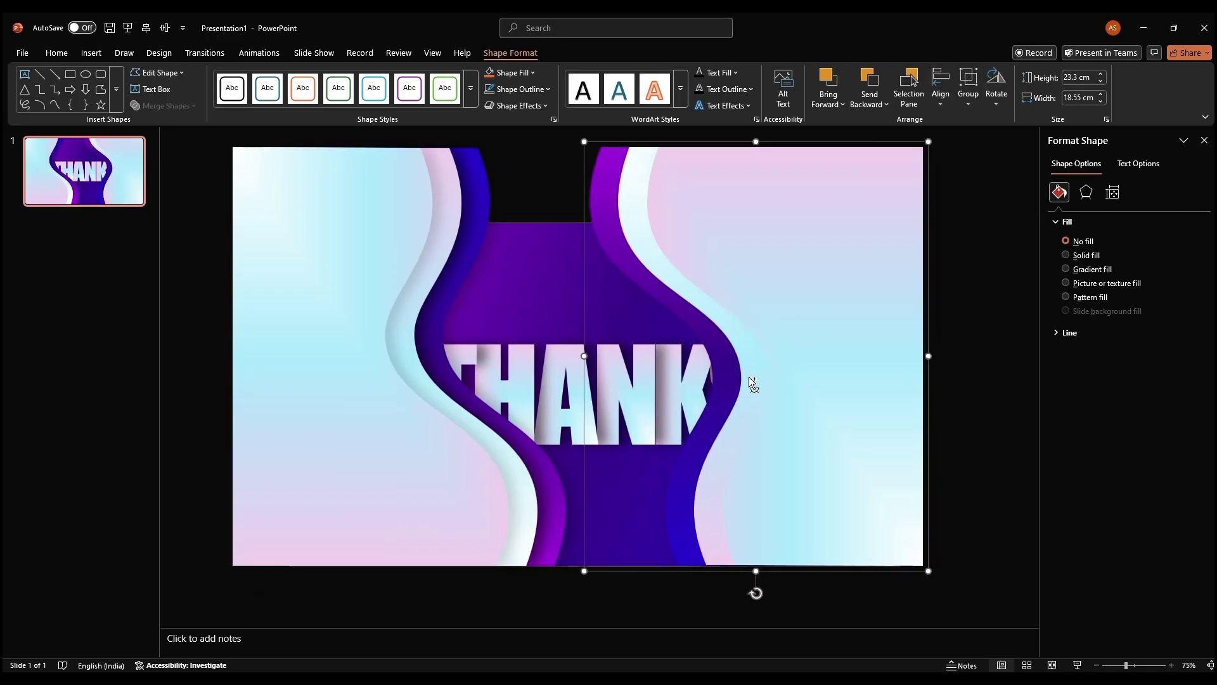
pyautogui.moveTo(748, 376); pyautogui.dragTo(618, 456)
pyautogui.keyDown('shift'); pyautogui.click(511, 469); pyautogui.keyUp('shift')
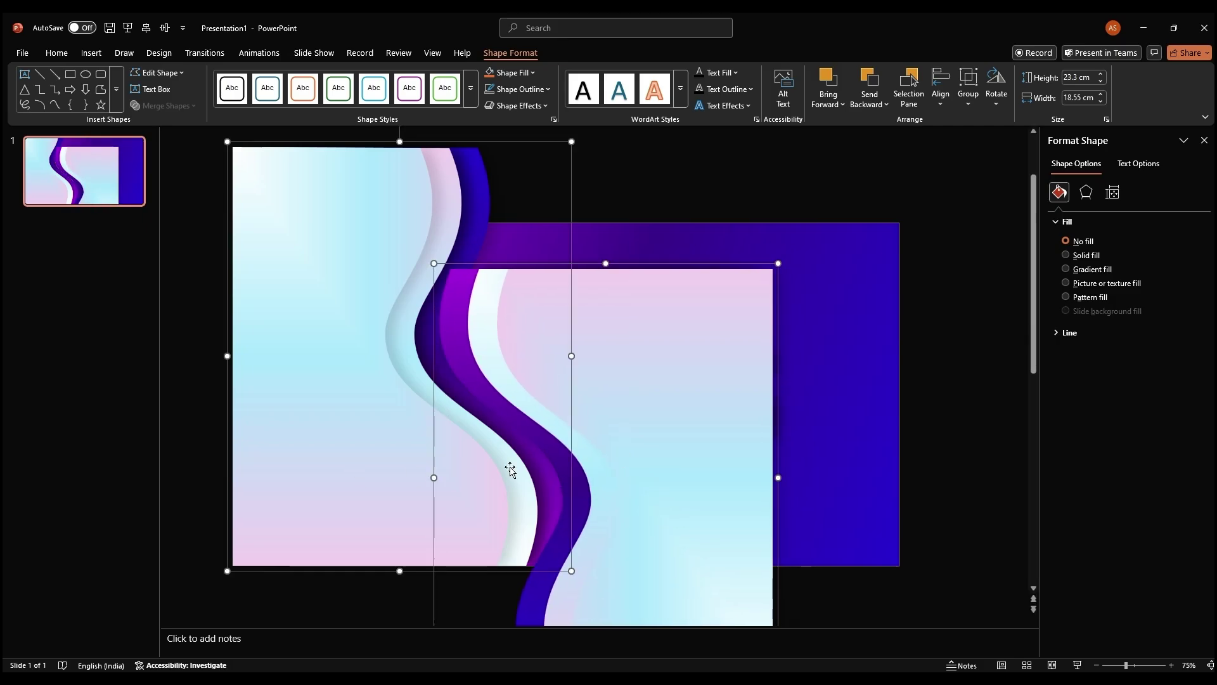
# - Try enlarging the flipped wave group to 26.68 cm high and 21.25 cm wide, and undo the change
pyautogui.click(817, 444)
pyautogui.click(748, 355)
pyautogui.moveTo(778, 263); pyautogui.dragTo(804, 234)
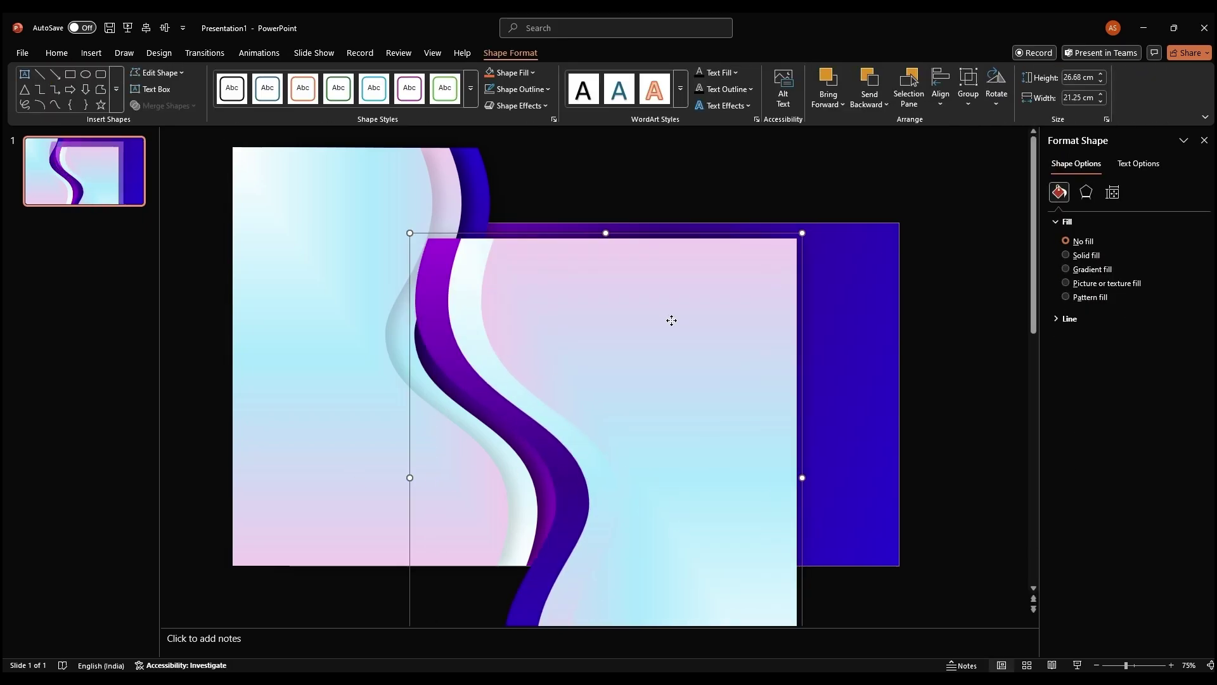
pyautogui.moveTo(653, 324); pyautogui.dragTo(684, 348)
pyautogui.hotkey('ctrl', 'z')
# - Group both wave groups, enlarge them to 35.13 cm by 35.11 cm, and position them to cover the whole slide
pyautogui.hotkey('ctrl', 'z')
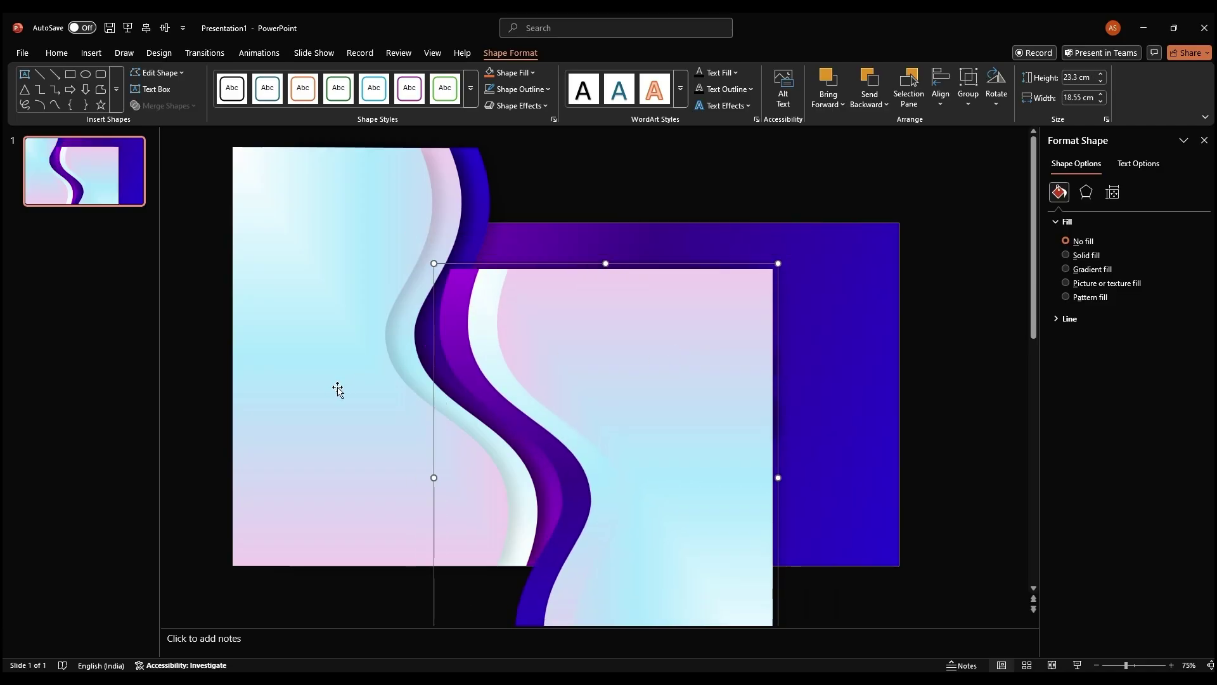
pyautogui.keyDown('shift'); pyautogui.click(336, 389); pyautogui.keyUp('shift')
pyautogui.scroll(-1, 650, 380)
pyautogui.scroll(-1, 650, 385)
pyautogui.moveTo(723, 289); pyautogui.dragTo(726, 277)
pyautogui.hotkey('ctrl', 'z')
pyautogui.hotkey('ctrl', 'g')
pyautogui.moveTo(717, 206); pyautogui.dragTo(752, 172)
pyautogui.moveTo(578, 380); pyautogui.dragTo(630, 362)
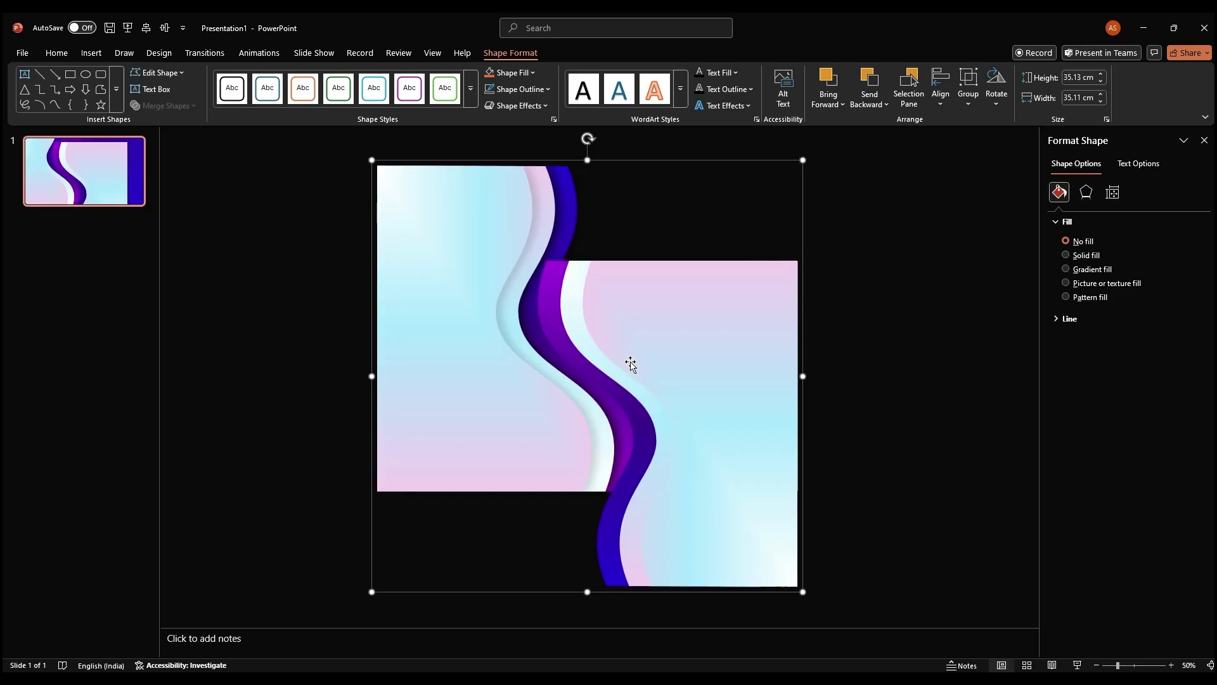
# - Ungroup the combined wave artwork twice to separate it into individual wave shapes
pyautogui.rightClick(675, 363)
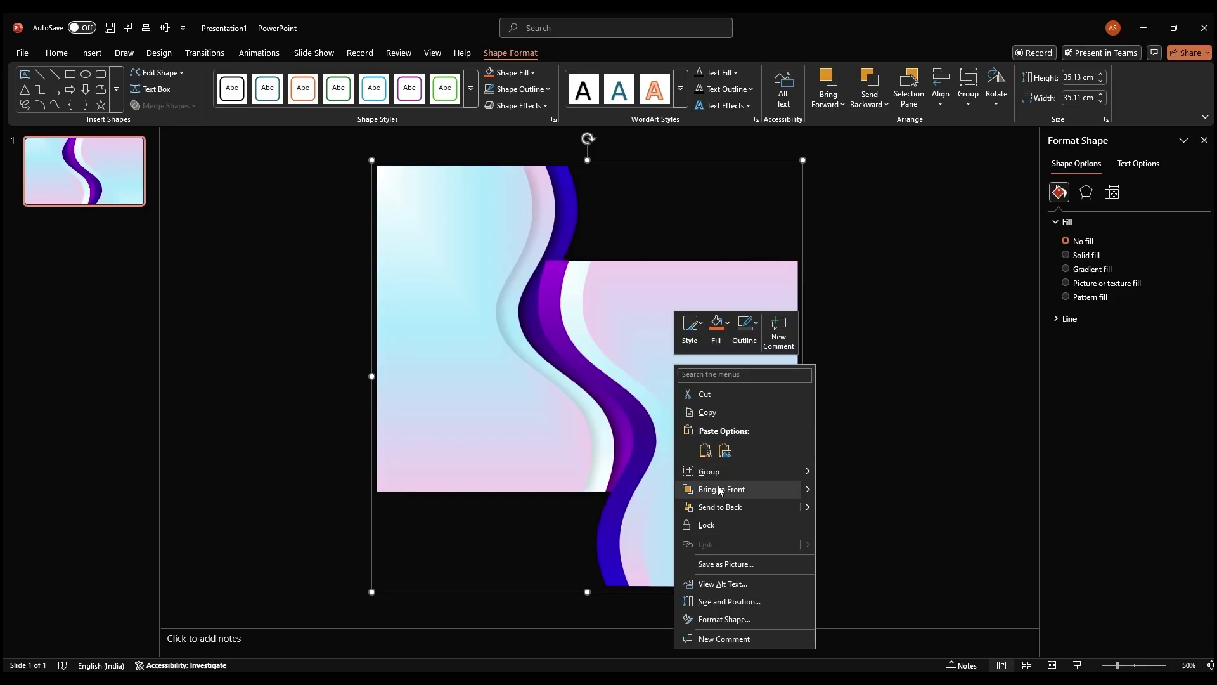
pyautogui.moveTo(786, 471)
pyautogui.click(853, 509)
pyautogui.rightClick(709, 352)
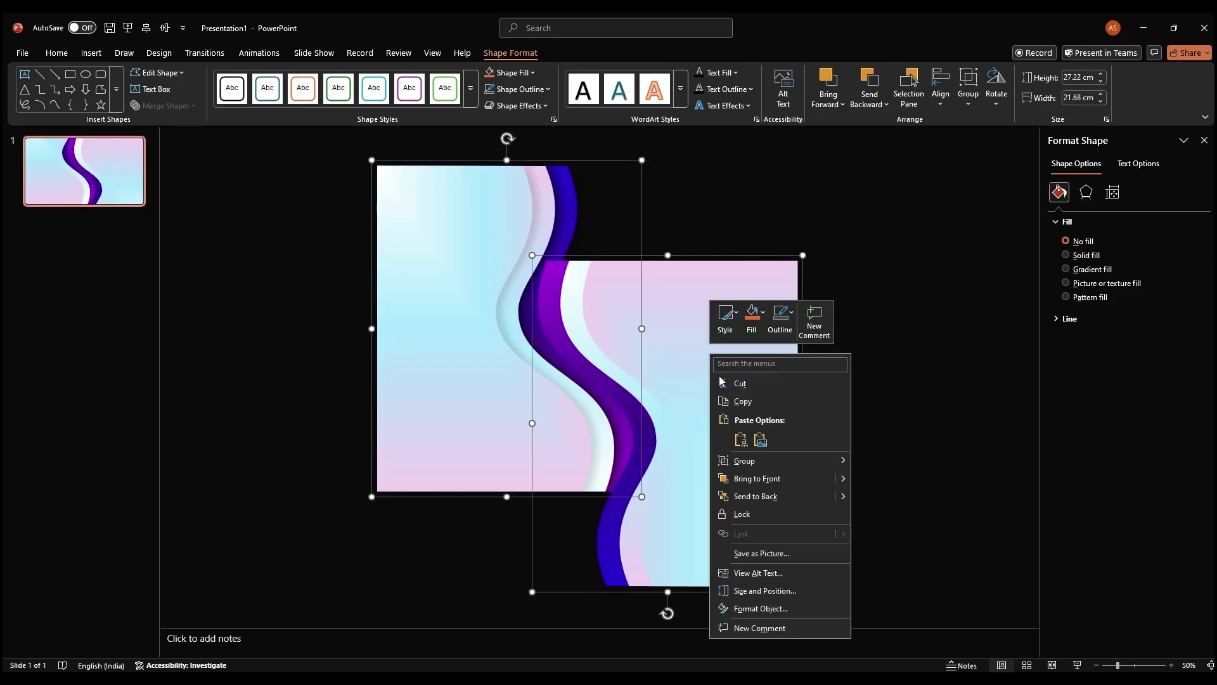
pyautogui.click(876, 496)
pyautogui.click(957, 463)
# - Give the three flipped waves on the right side an outer Offset Left shadow with 40 pt blur
pyautogui.scroll(2, 899, 480)
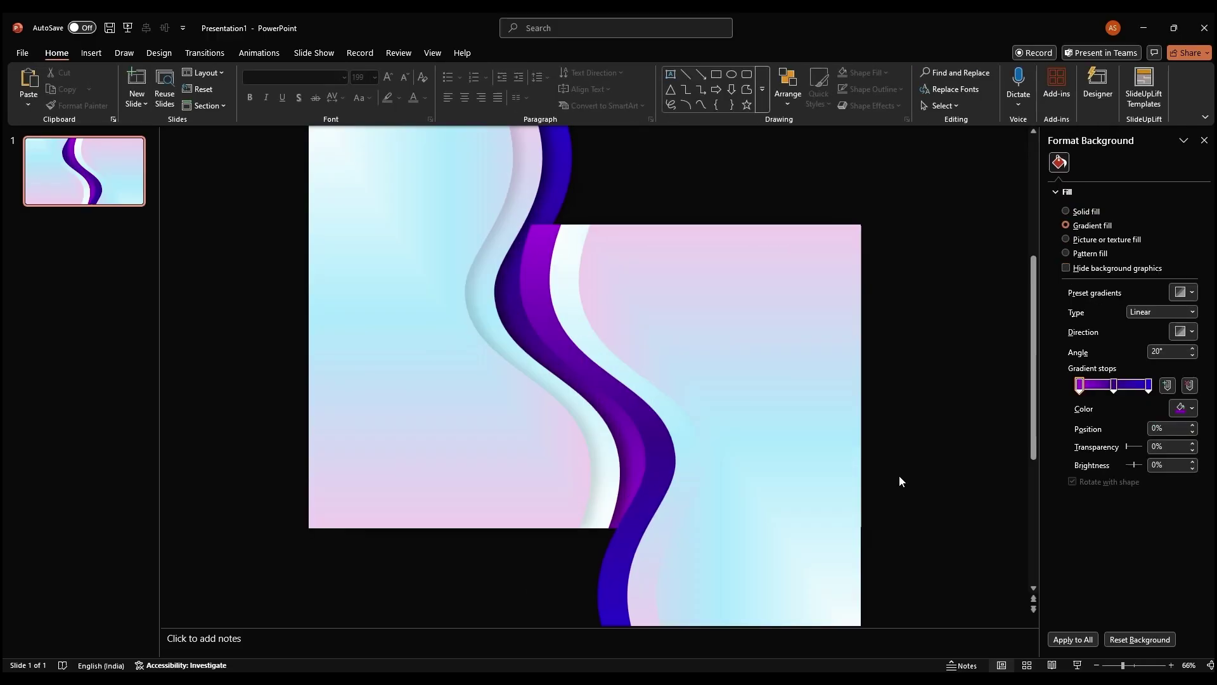
pyautogui.click(702, 356)
pyautogui.keyDown('shift'); pyautogui.click(564, 297); pyautogui.keyUp('shift')
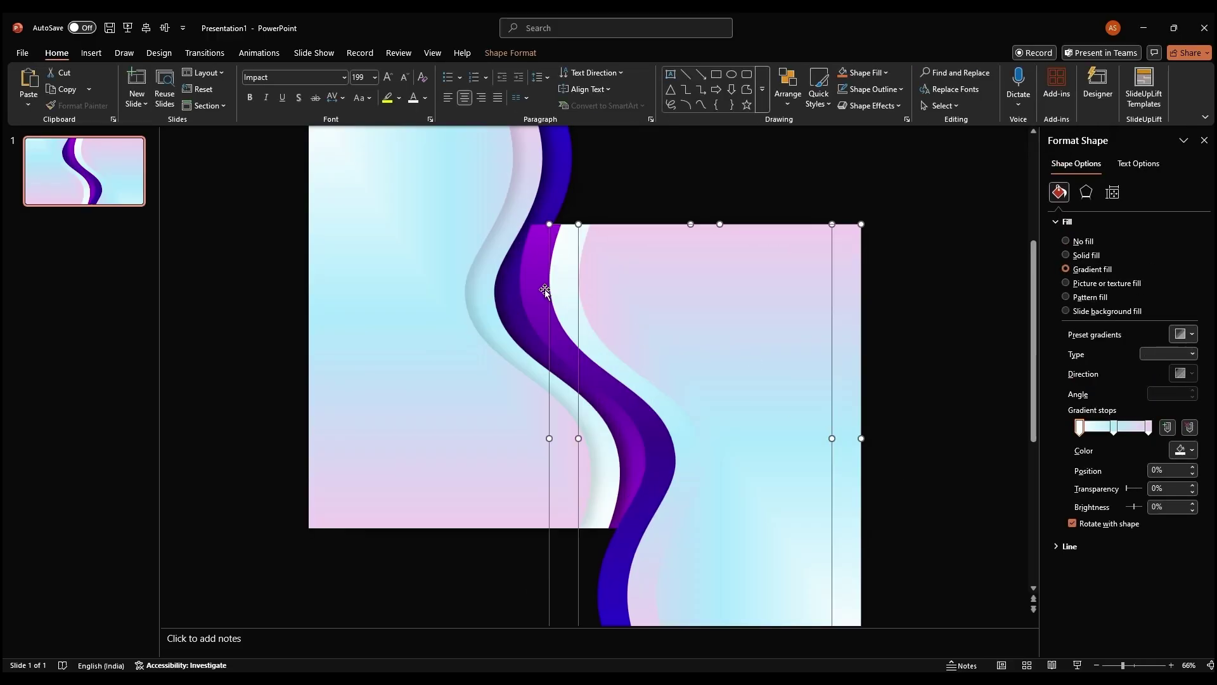
pyautogui.keyDown('shift'); pyautogui.click(542, 285); pyautogui.keyUp('shift')
pyautogui.click(1086, 192)
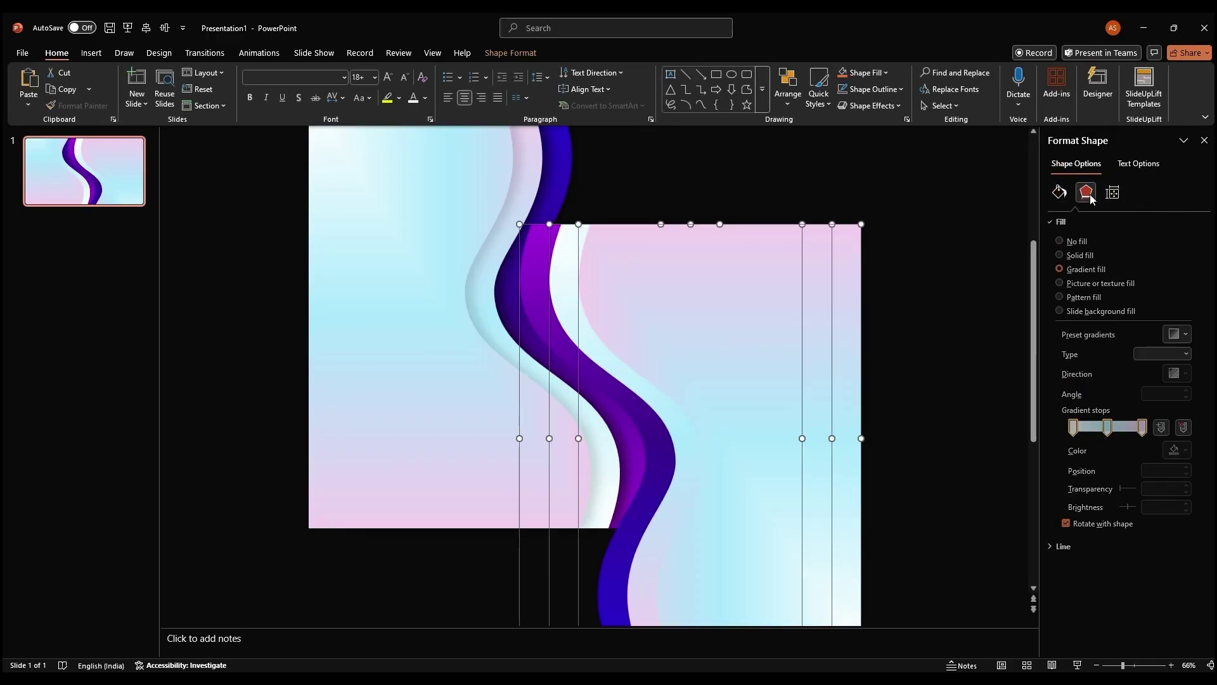
pyautogui.click(1183, 240)
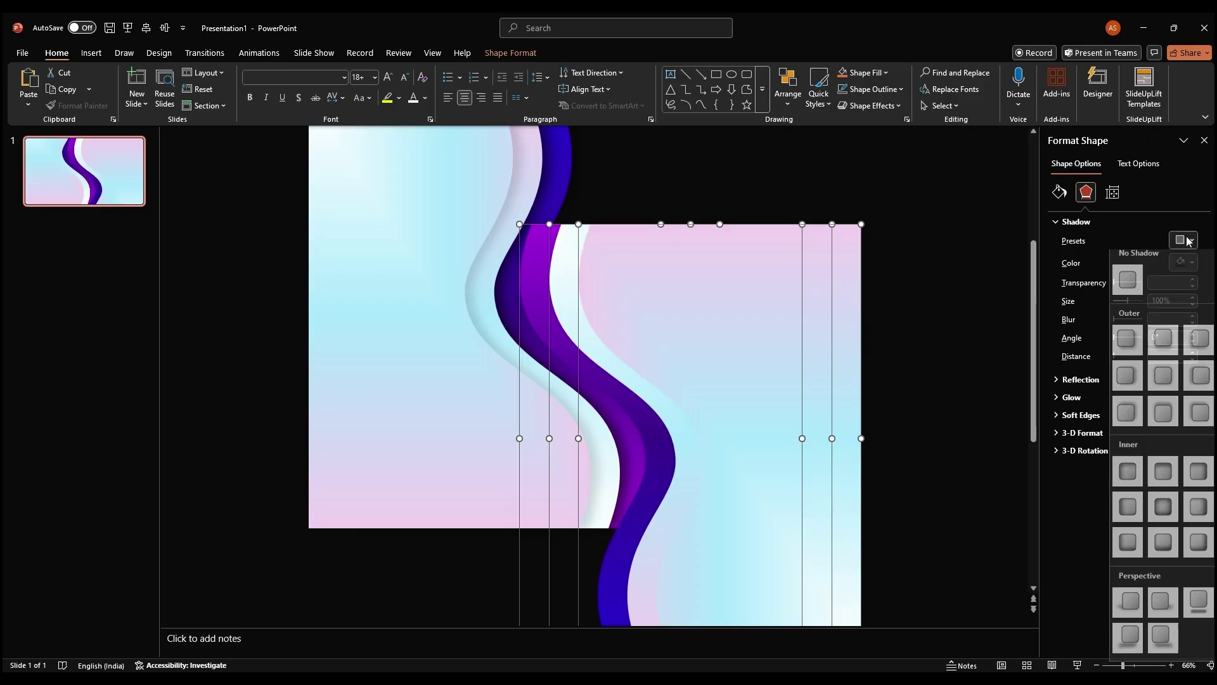
pyautogui.click(1199, 381)
pyautogui.moveTo(1116, 316); pyautogui.dragTo(1128, 283)
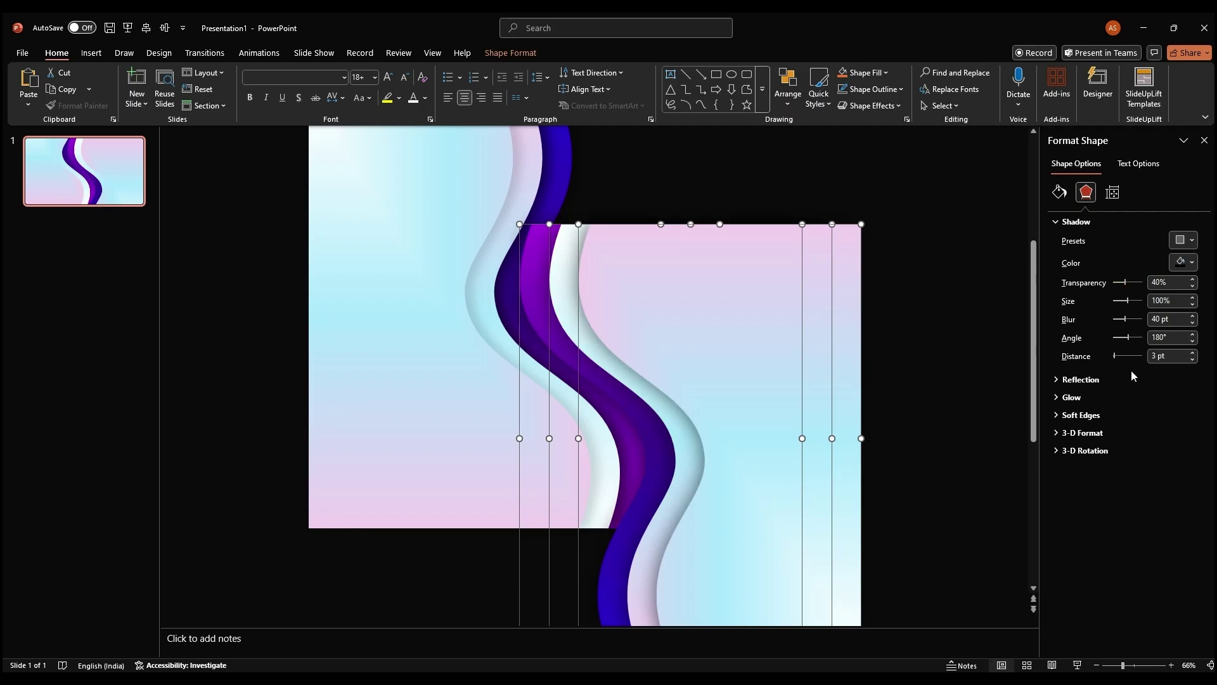
# - Set the right-hand waves' shadow distance to 13 pt and raise the shadow transparency of the frontmost right-hand wave
pyautogui.click(1192, 352)
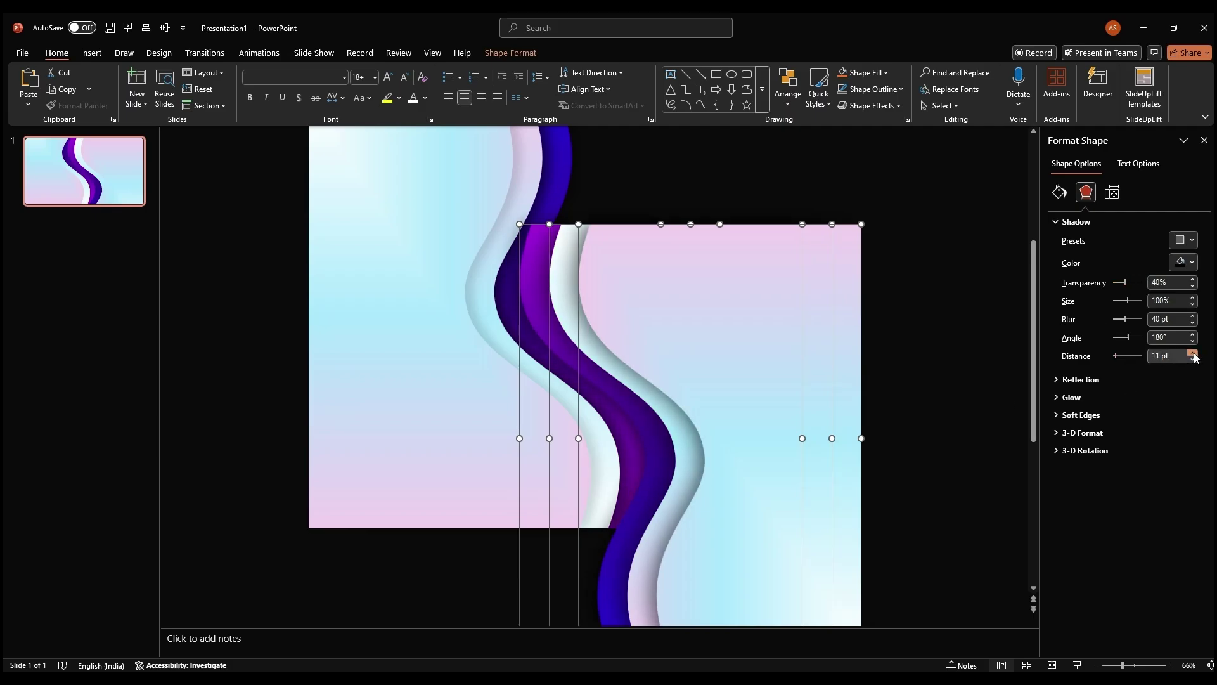
pyautogui.click(902, 430)
pyautogui.click(817, 412)
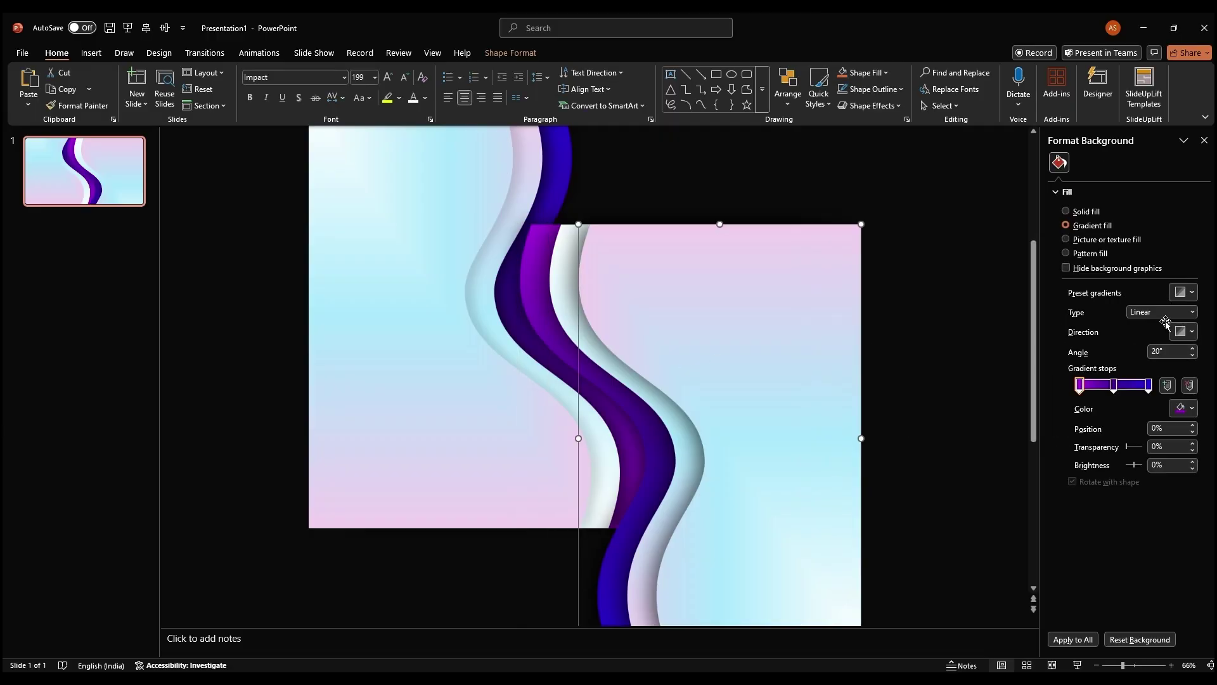
pyautogui.click(1086, 193)
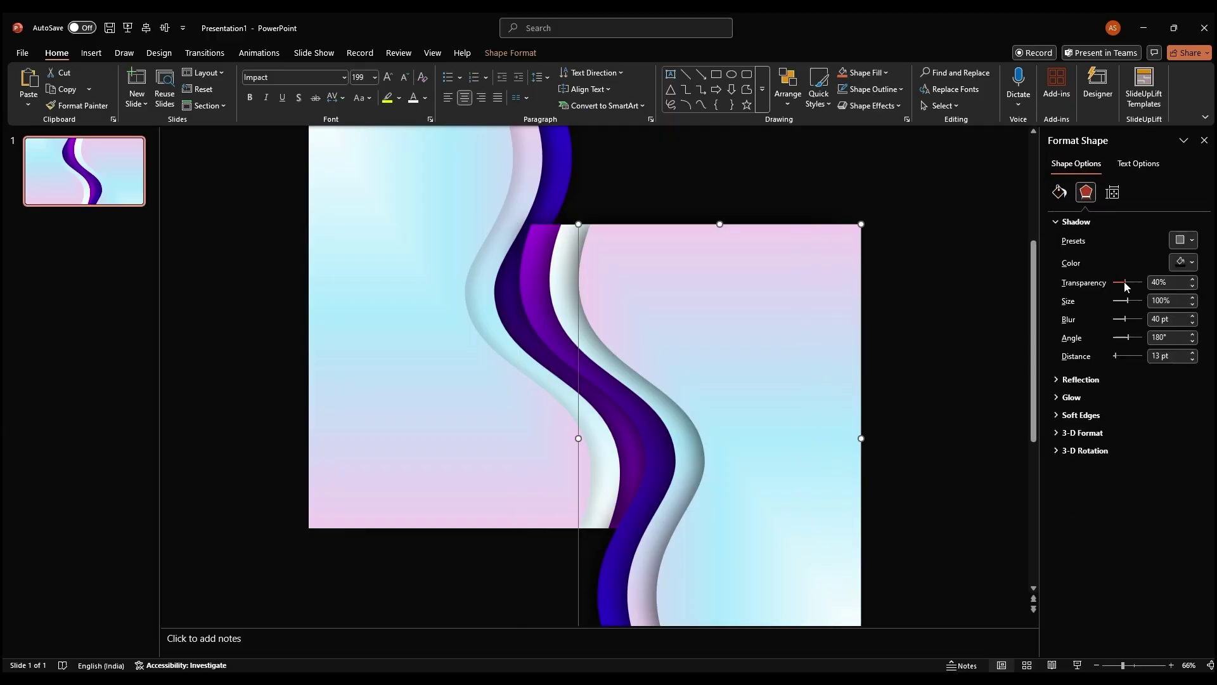
pyautogui.moveTo(1124, 282); pyautogui.dragTo(1135, 275)
pyautogui.click(976, 369)
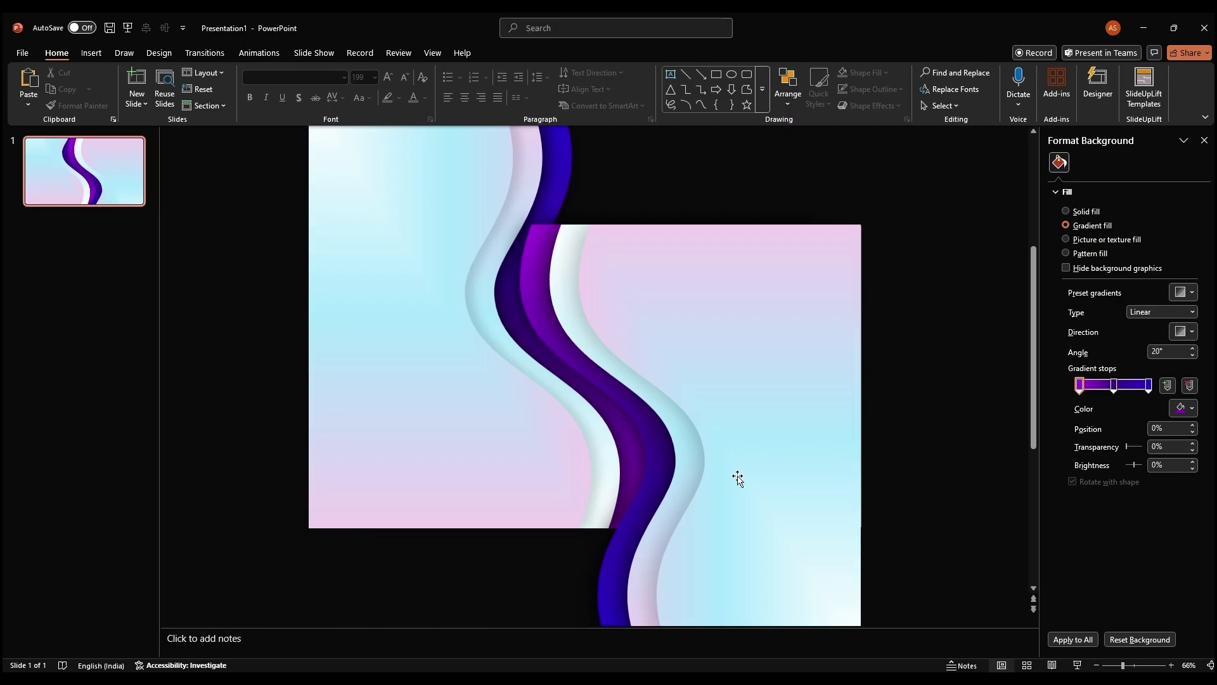
# - Duplicate the slide and, on the copy, move the two sets of waves outwards to either side of THANKS
pyautogui.click(104, 184)
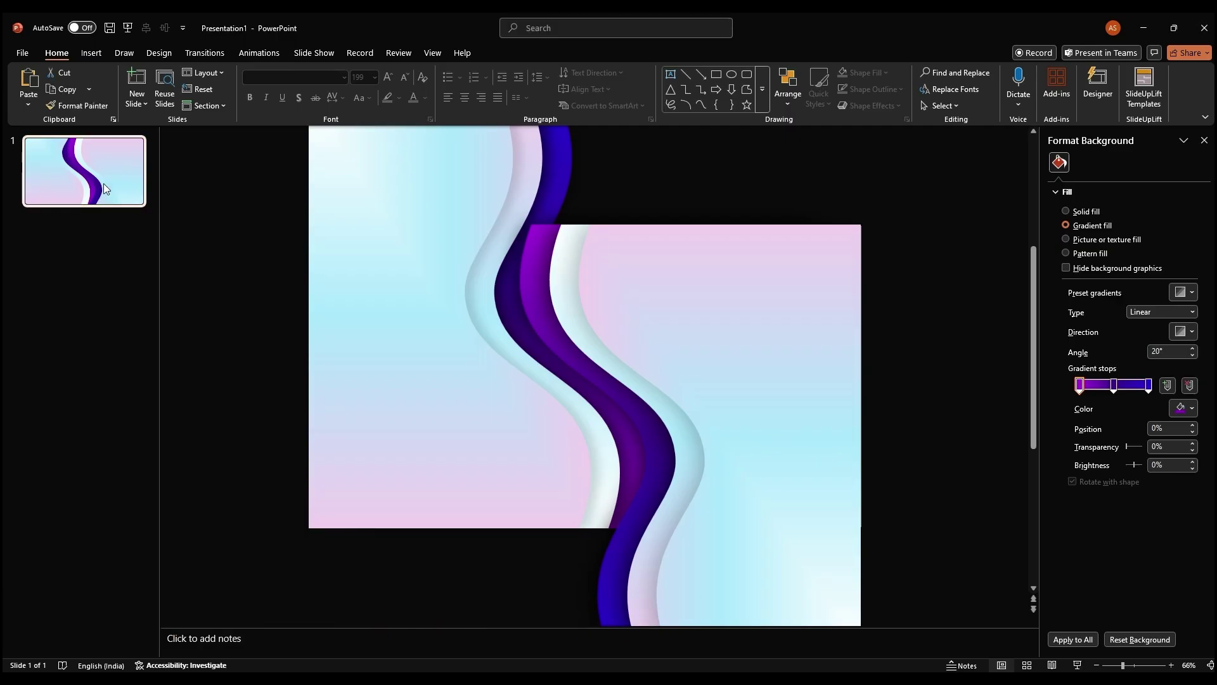
pyautogui.hotkey('ctrl', 'd')
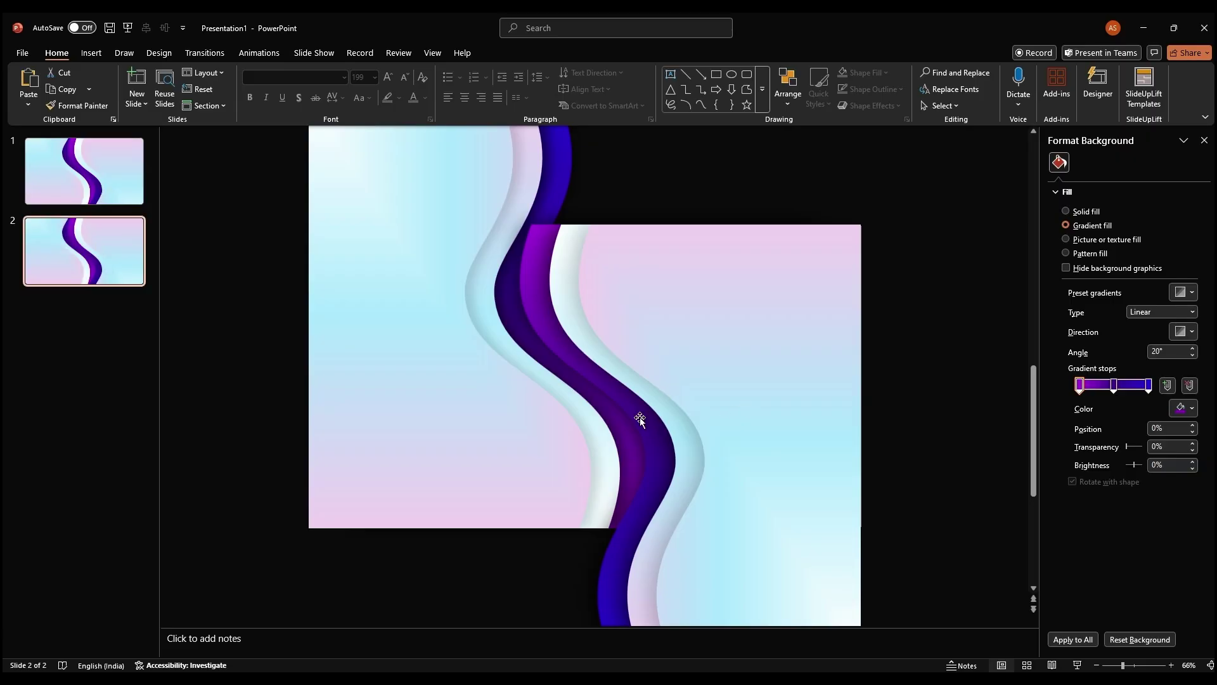
pyautogui.click(676, 371)
pyautogui.moveTo(636, 285); pyautogui.dragTo(833, 216)
pyautogui.click(484, 469)
pyautogui.scroll(-2, 484, 469)
pyautogui.moveTo(545, 366); pyautogui.dragTo(423, 469)
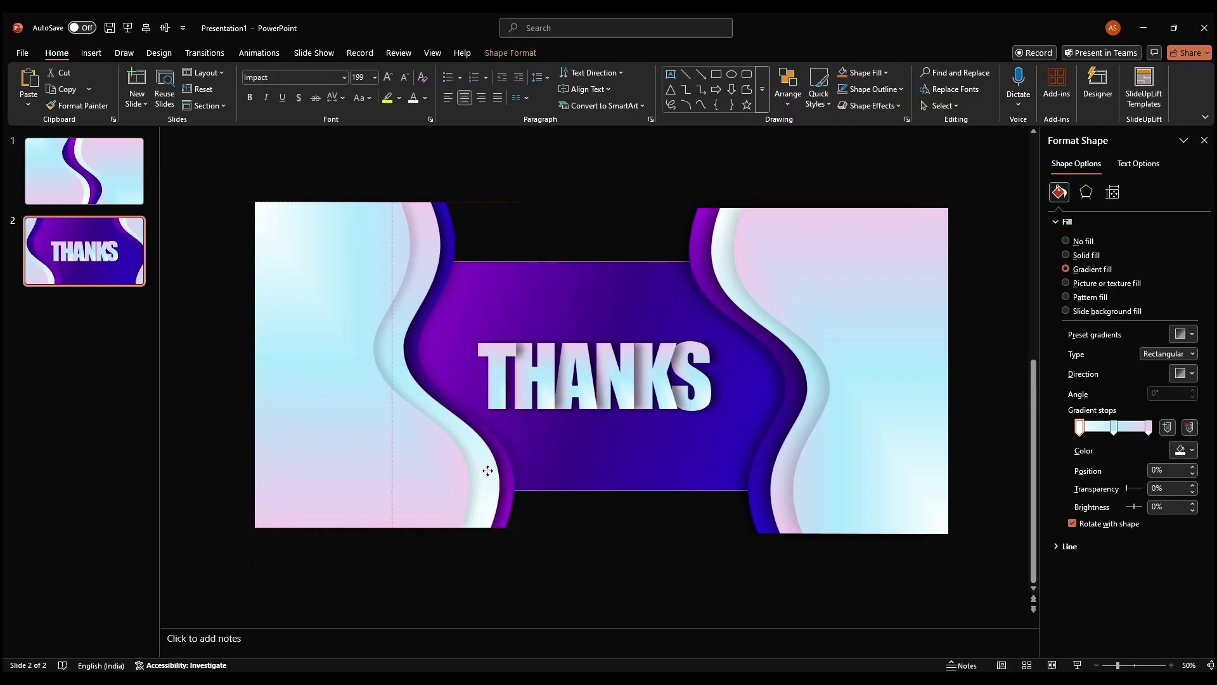
# - Shift the individual front waves on both sides farther outwards to stagger the curtain layers on slide 2
pyautogui.moveTo(810, 401); pyautogui.dragTo(799, 396)
pyautogui.moveTo(859, 336); pyautogui.dragTo(877, 334)
pyautogui.moveTo(350, 473); pyautogui.dragTo(334, 473)
pyautogui.click(644, 540)
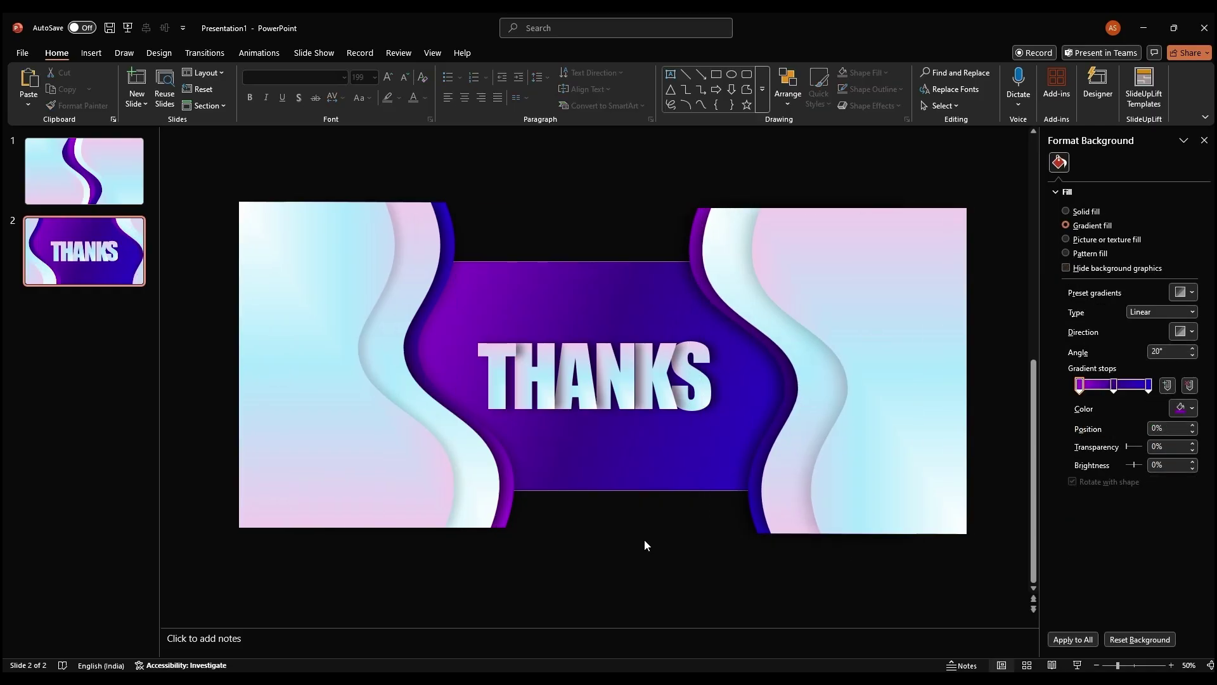
# - Add a text box beneath THANKS on slide 2, paste in the Lorem ipsum text and centre it
pyautogui.click(670, 74)
pyautogui.moveTo(471, 424)
pyautogui.mouseDown()
pyautogui.moveTo(565, 455)
pyautogui.moveTo(752, 455)
pyautogui.mouseUp()
pyautogui.write('Lorem ipsum dolor sit amet, consectetuer adipiscing elit. Maecenas porttitor Lorem ipsum dolor sit amet, consectetuer adipiscing elit.')
pyautogui.hotkey('ctrl', 'a')
pyautogui.click(464, 98)
pyautogui.click(623, 453)
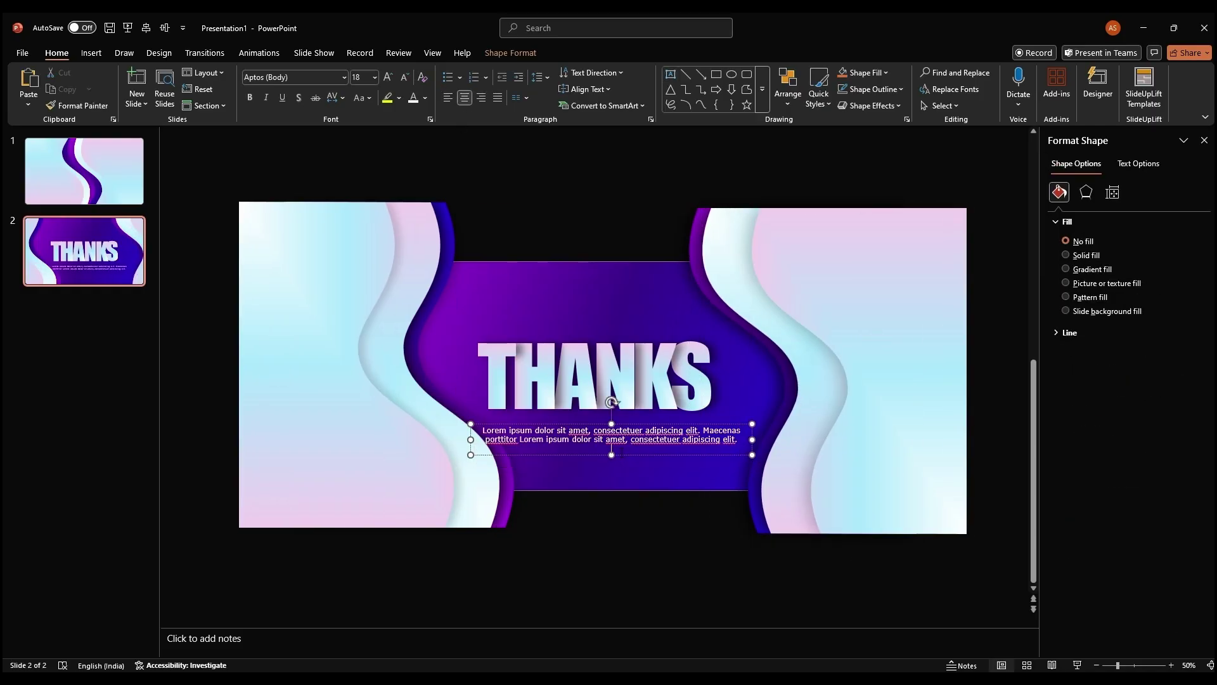
# - Format the Lorem ipsum text in Verdana at 12 pt and fit its narrower text box beneath THANKS
pyautogui.hotkey('ctrl', 'a')
pyautogui.hotkey('ctrl', 'c')
pyautogui.scroll(1, 608, 400)
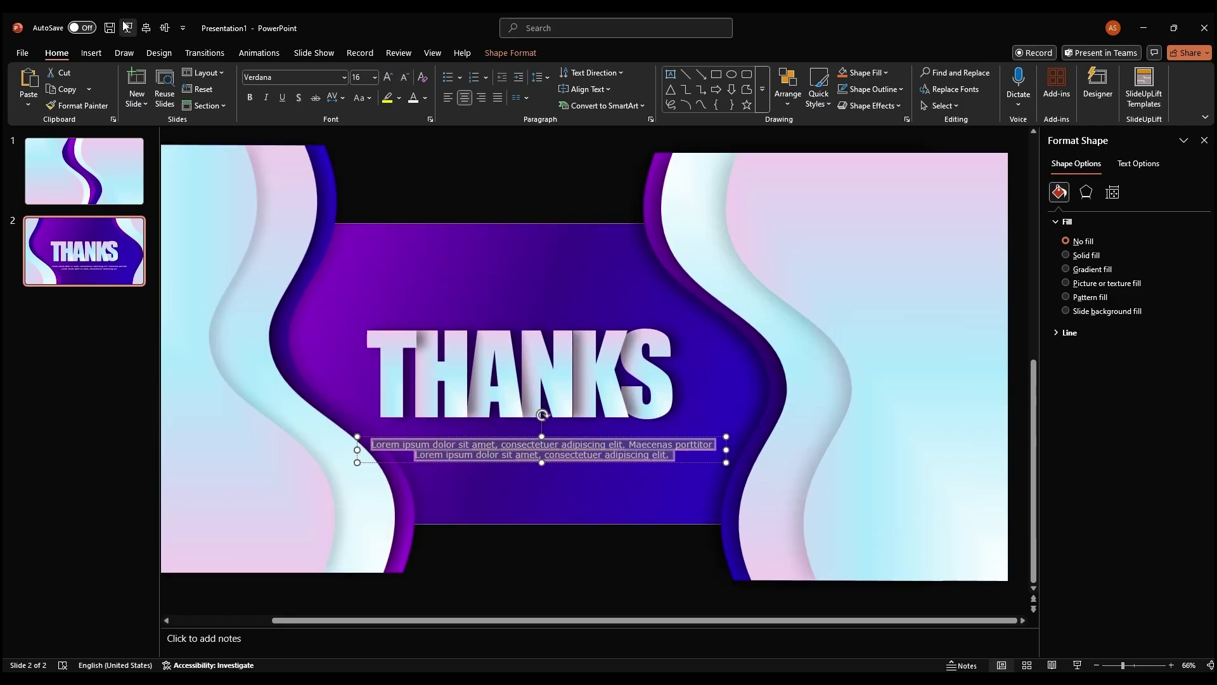
pyautogui.click(146, 27)
pyautogui.moveTo(705, 449); pyautogui.dragTo(655, 446)
pyautogui.hotkey('ctrl', 'z')
pyautogui.click(402, 80)
pyautogui.click(402, 80)
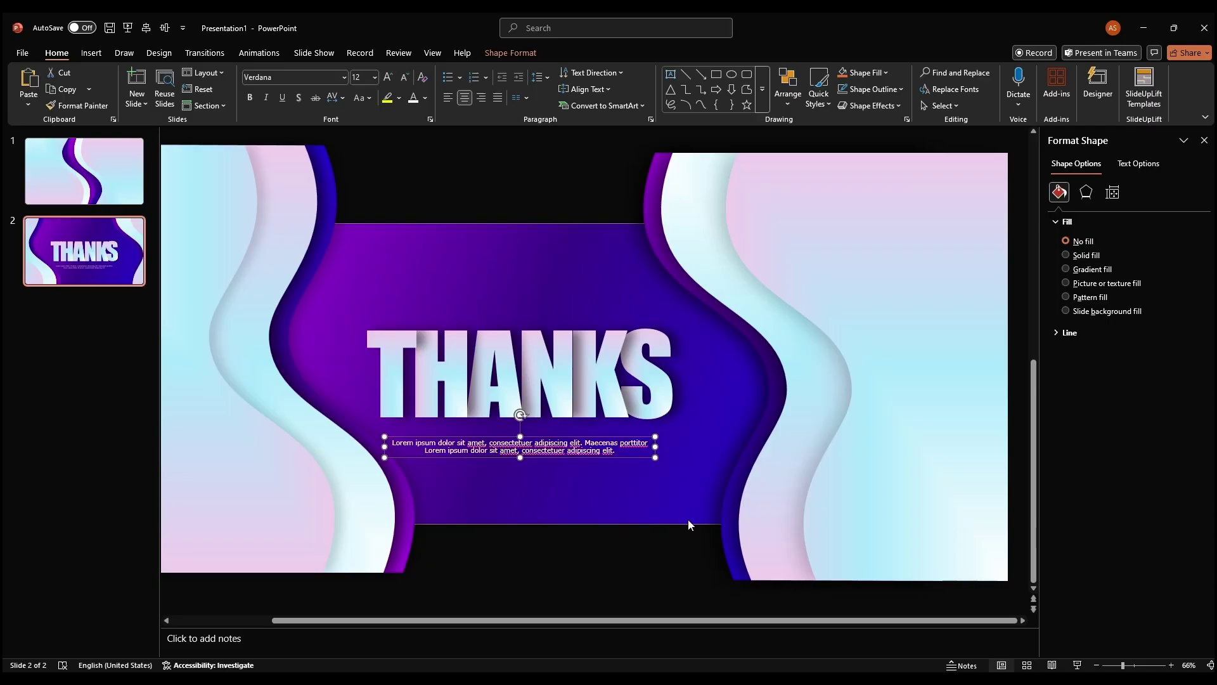
# - Nudge the three left-hand waves on slide 2 slightly to the left, away from the Lorem ipsum text
pyautogui.click(364, 445)
pyautogui.keyDown('shift'); pyautogui.click(343, 451); pyautogui.keyUp('shift')
pyautogui.keyDown('shift'); pyautogui.click(309, 455); pyautogui.keyUp('shift')
pyautogui.press('Left')
pyautogui.press('Left')
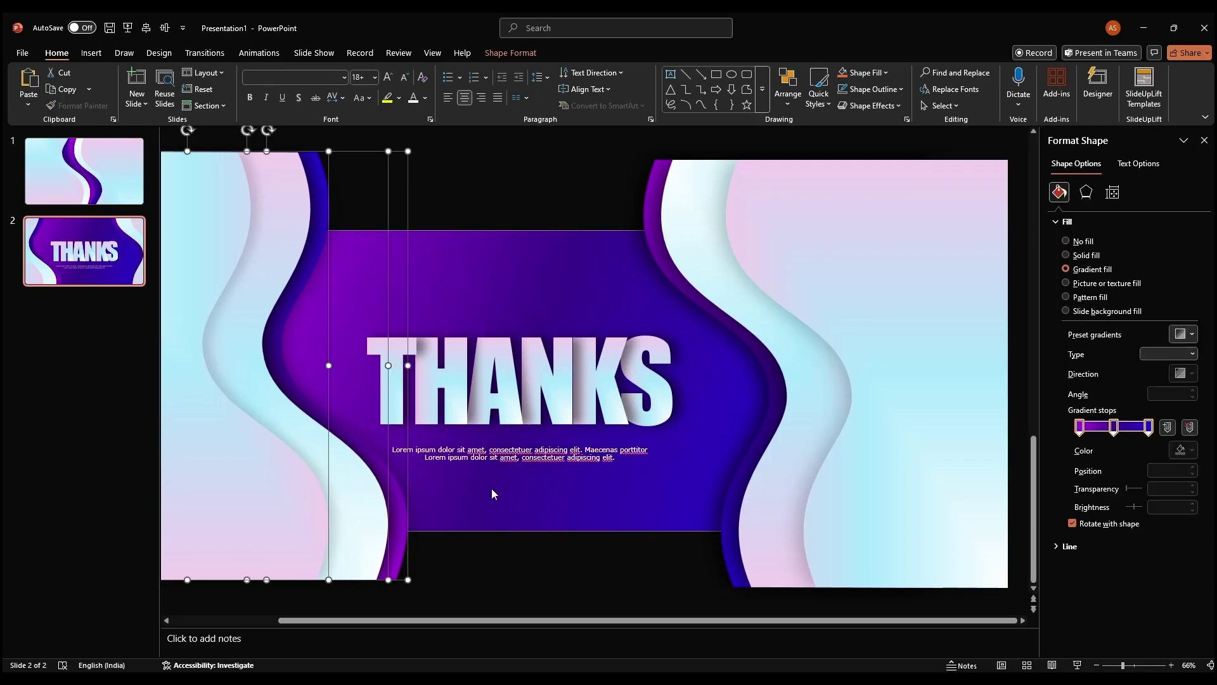
# - Copy the Lorem ipsum text box to slide 1 and place it just below the slide's lower edge
pyautogui.click(494, 494)
pyautogui.click(626, 458)
pyautogui.click(109, 194)
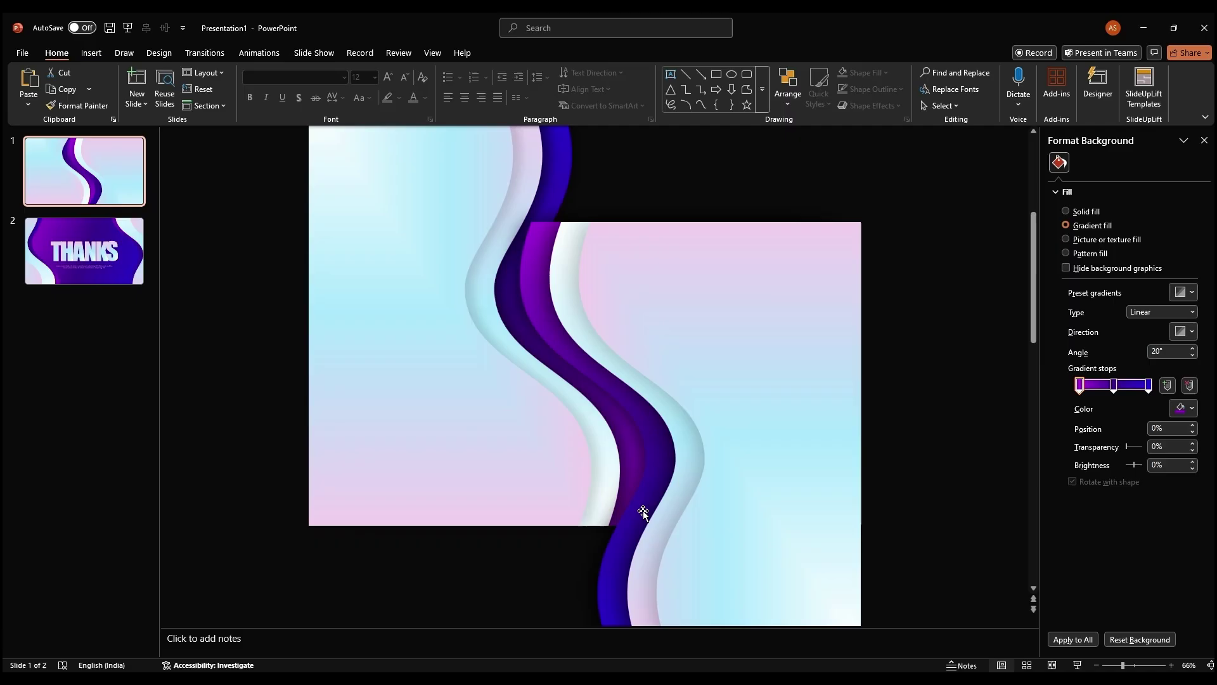
pyautogui.hotkey('ctrl', 'v')
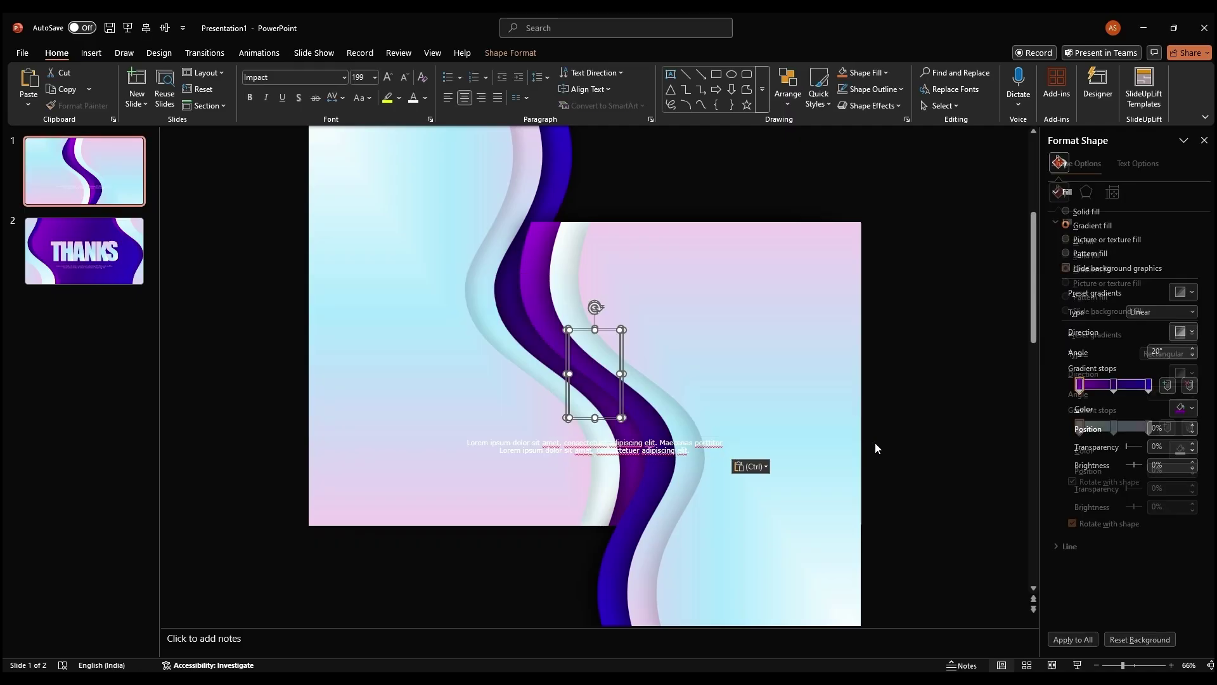
pyautogui.click(677, 461)
pyautogui.click(653, 456)
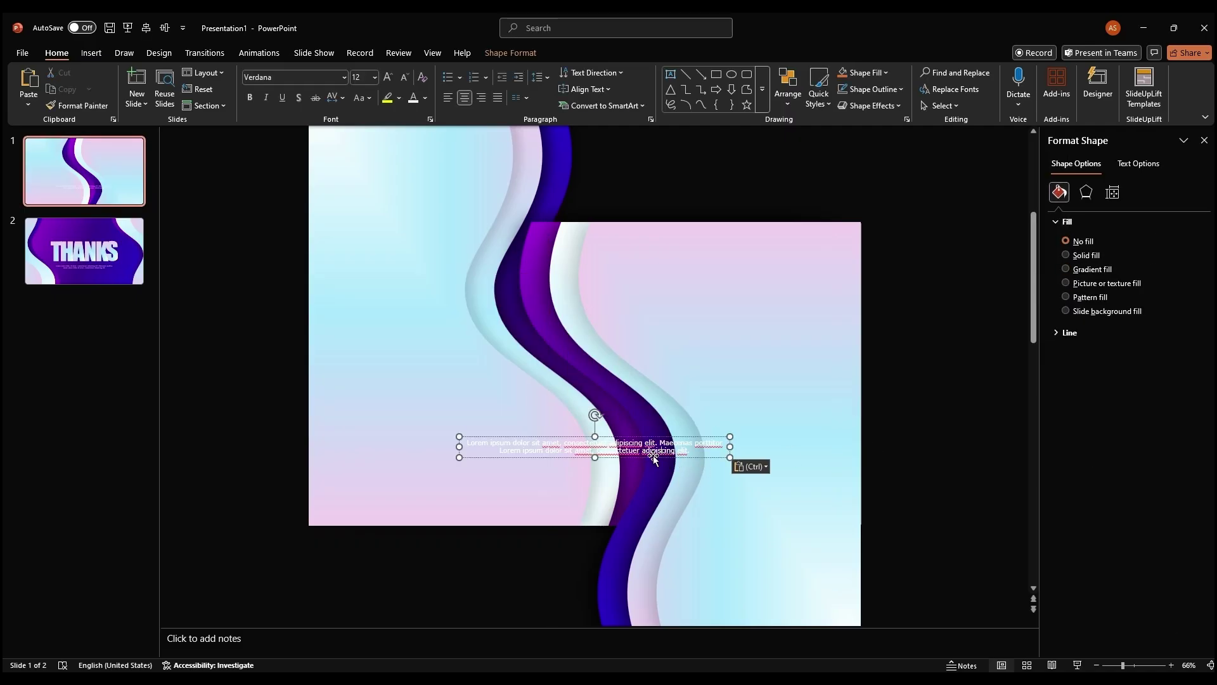
pyautogui.moveTo(653, 455); pyautogui.dragTo(655, 579)
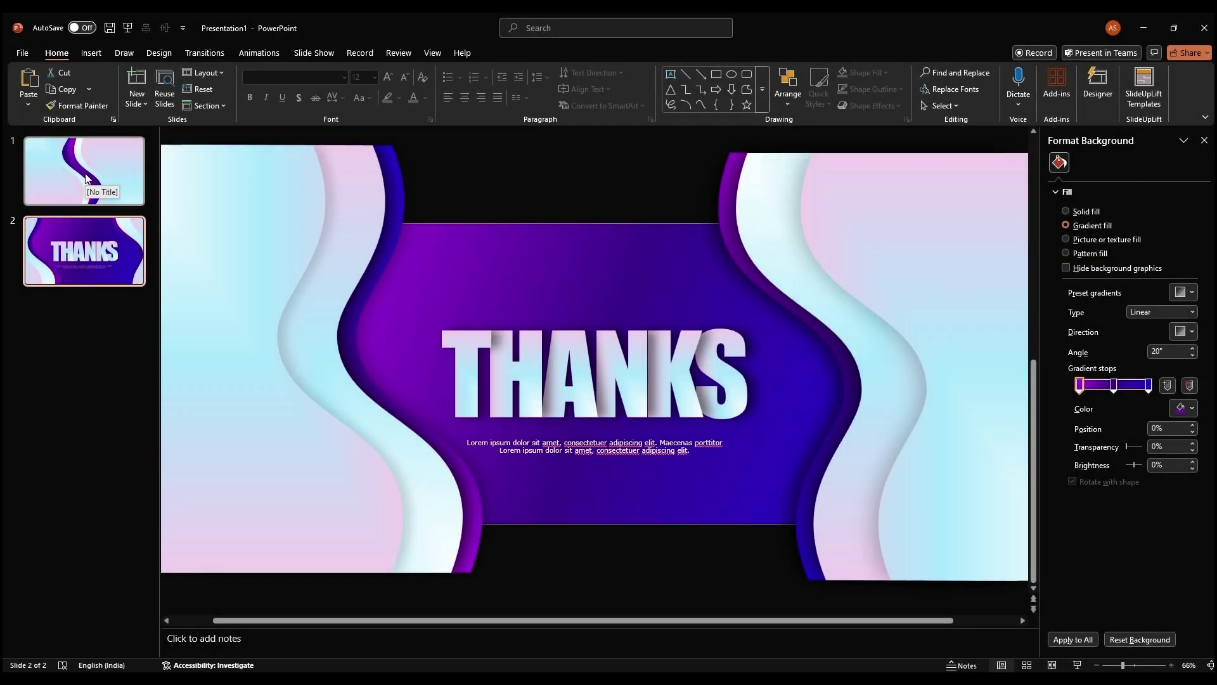
# - Apply the Morph transition to slides 1 and 2
pyautogui.click(86, 179)
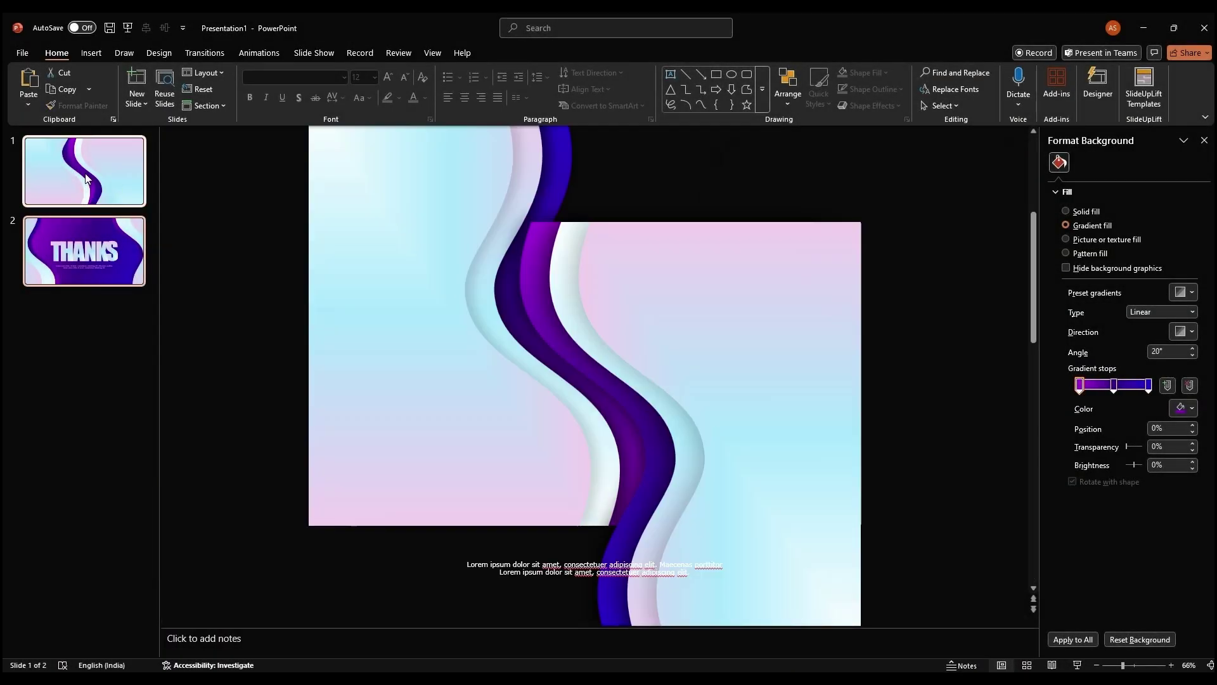
pyautogui.click(203, 55)
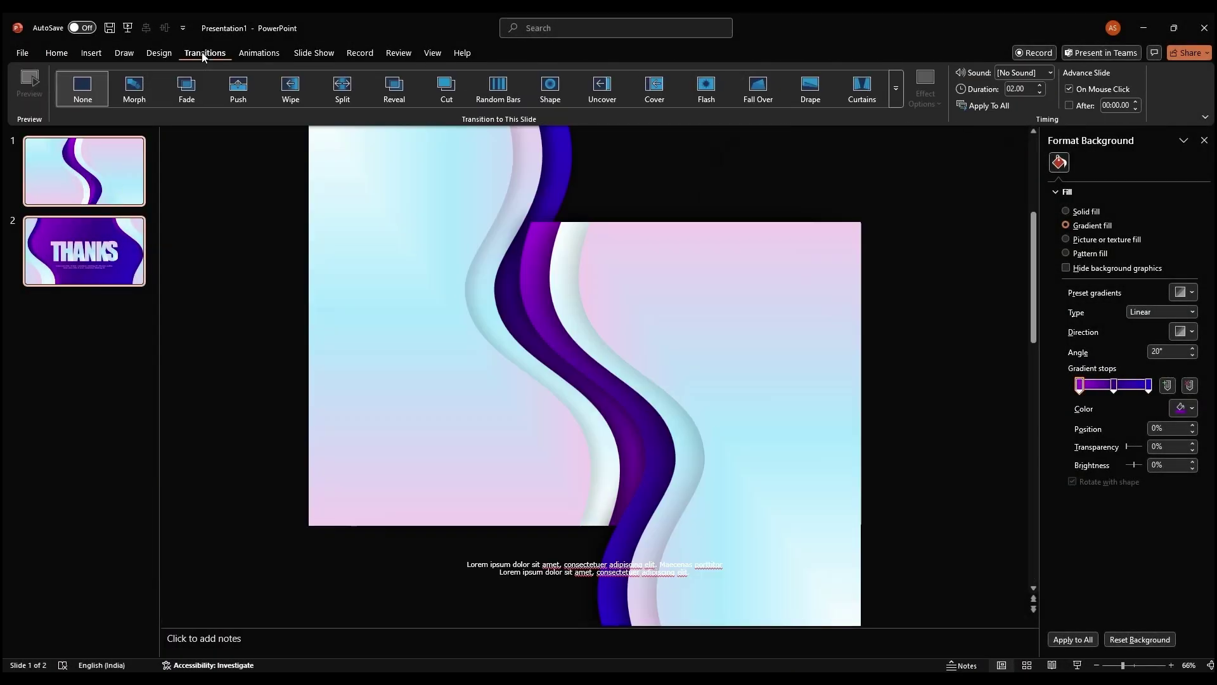
pyautogui.click(137, 96)
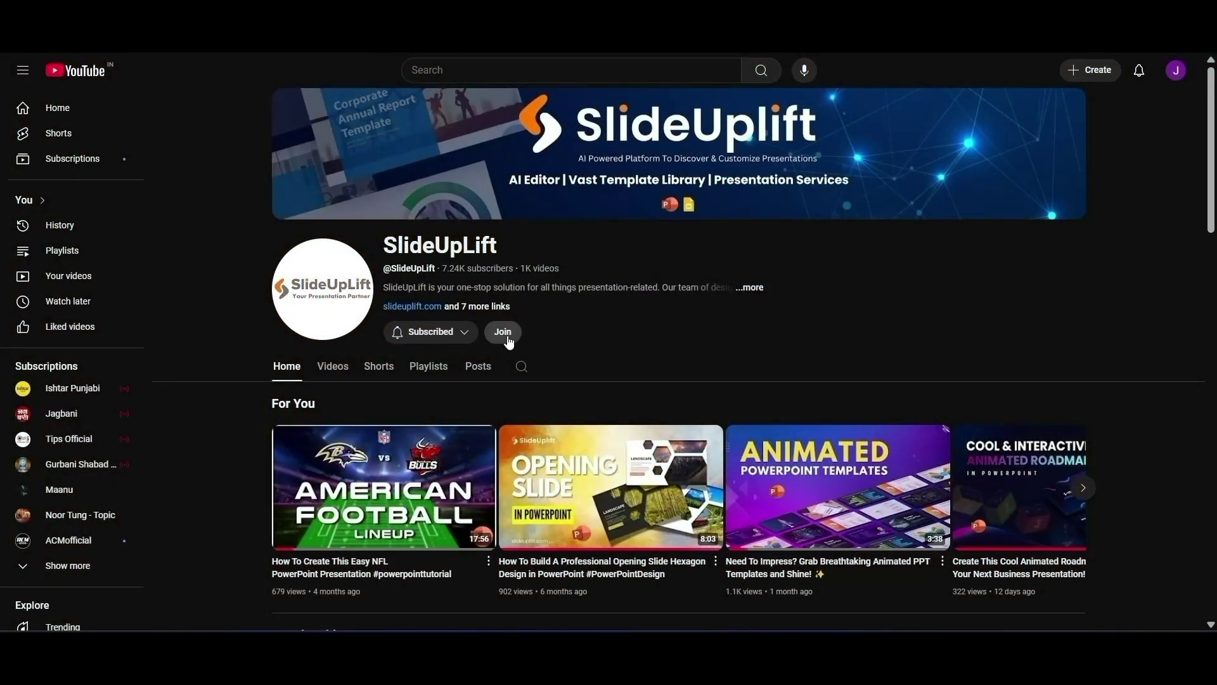
# - View the membership perks offered on SlideUpLift's YouTube channel
pyautogui.click(506, 338)
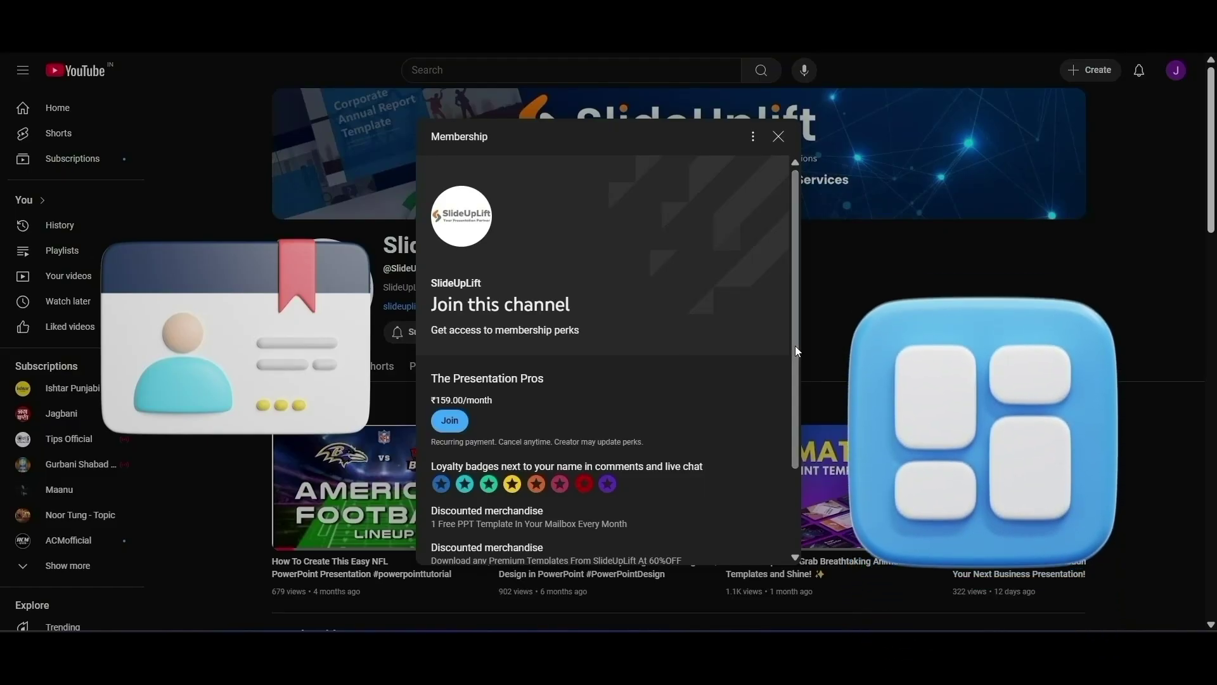
pyautogui.scroll(-2, 797, 351)
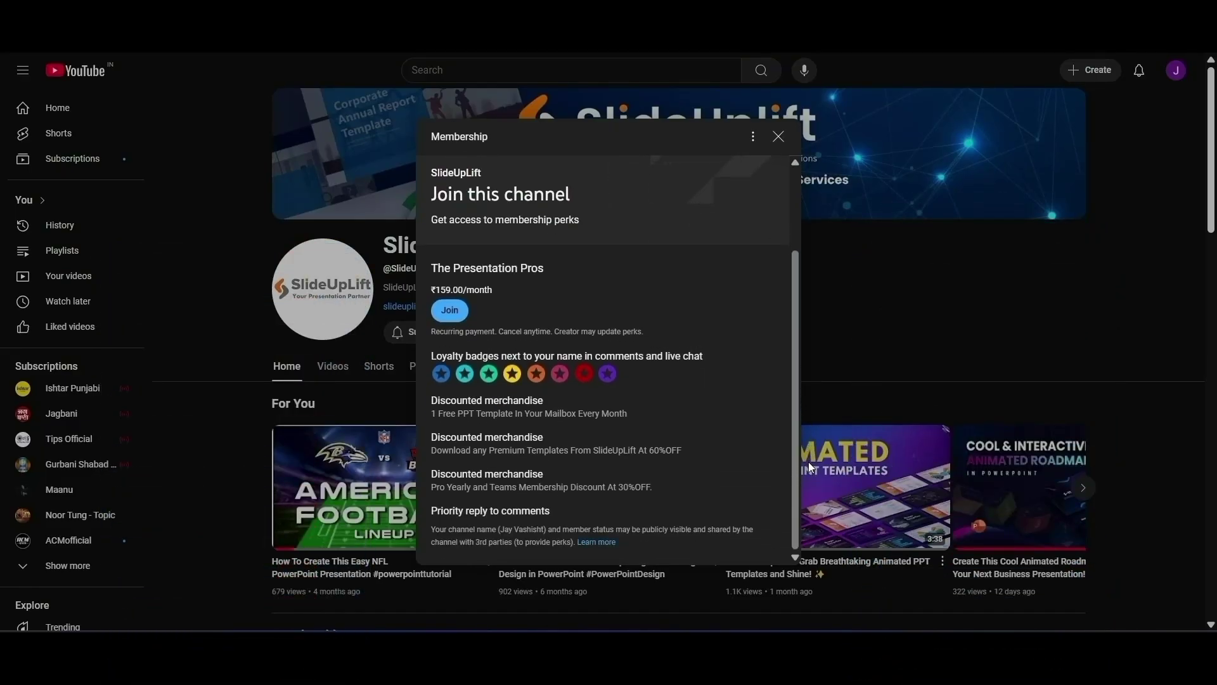